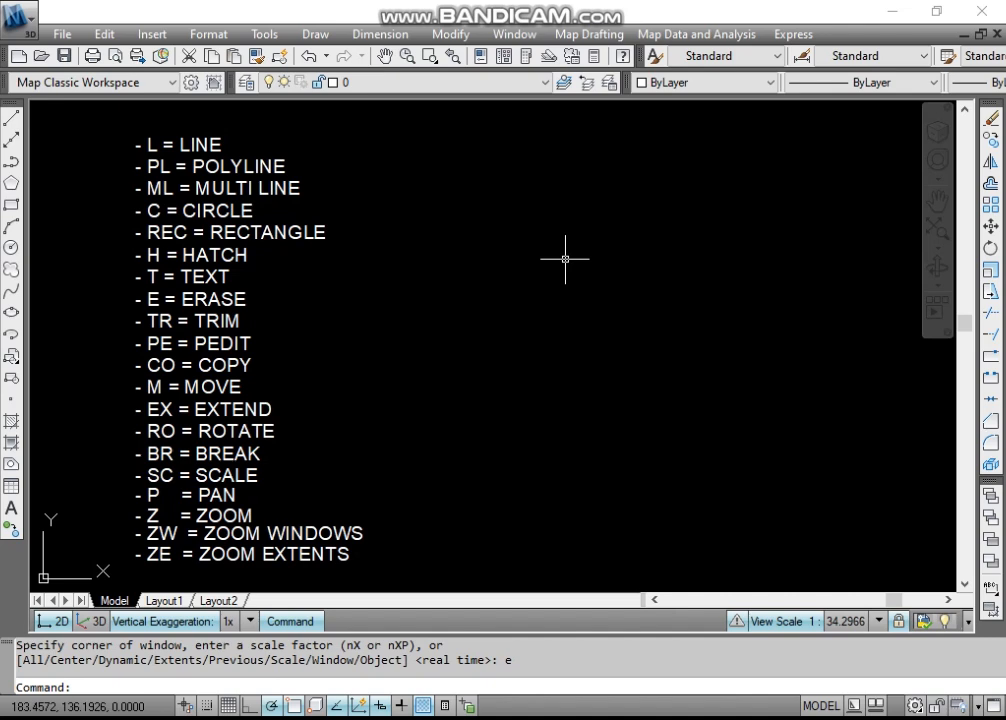
- Draw two connected lines to the right of the command list, one horizontal and one rising slightly from its right end
type("L")
key("Return")
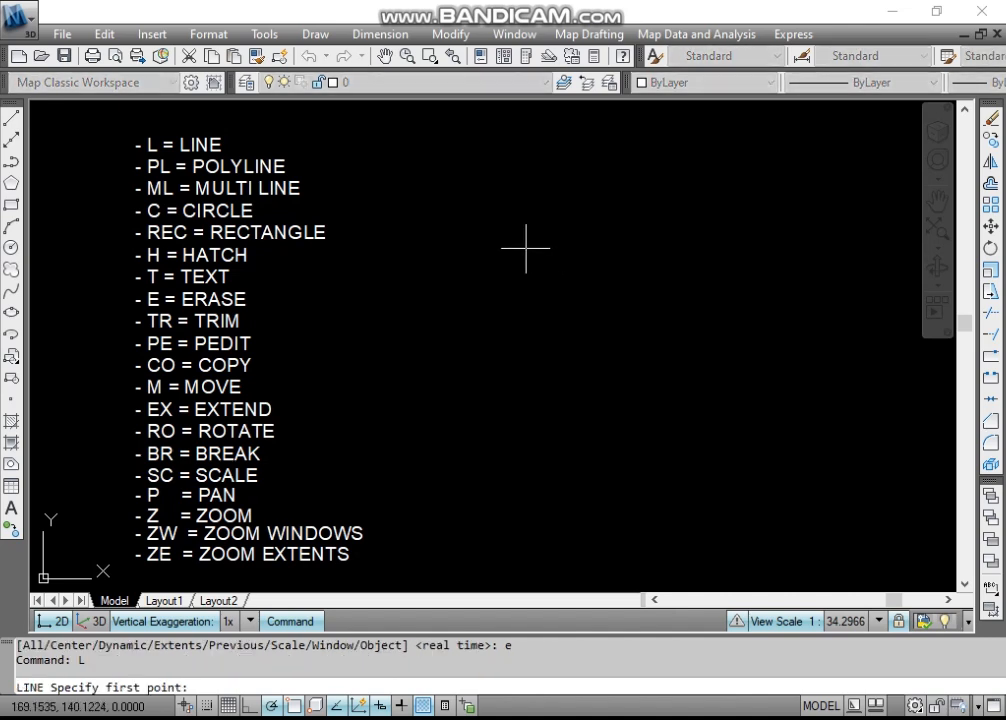
left_click(517, 250)
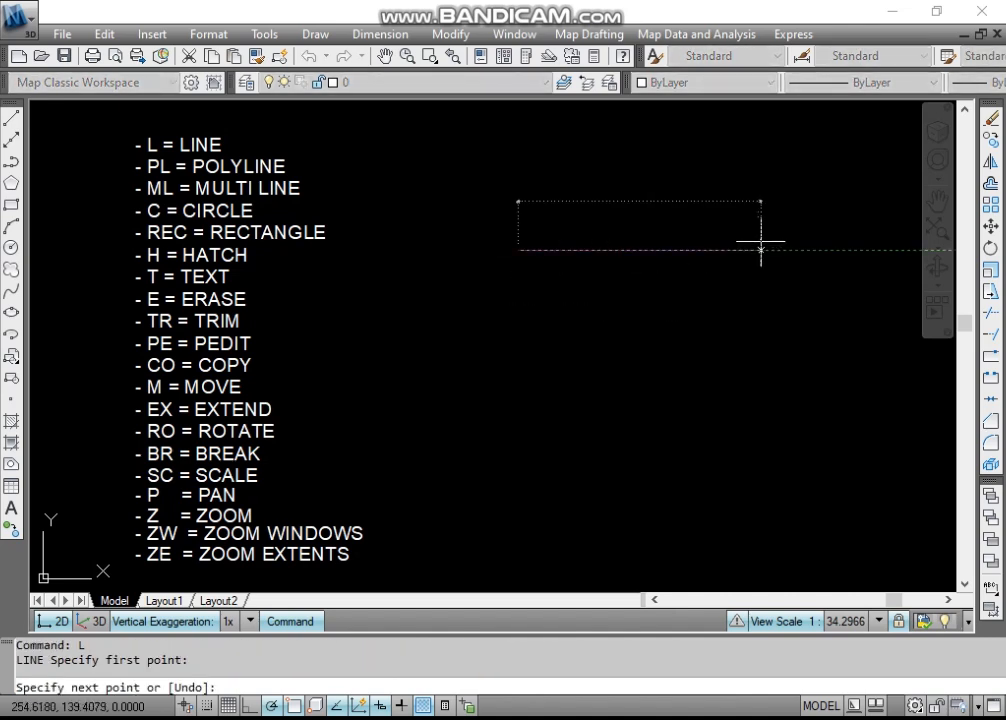
left_click(761, 250)
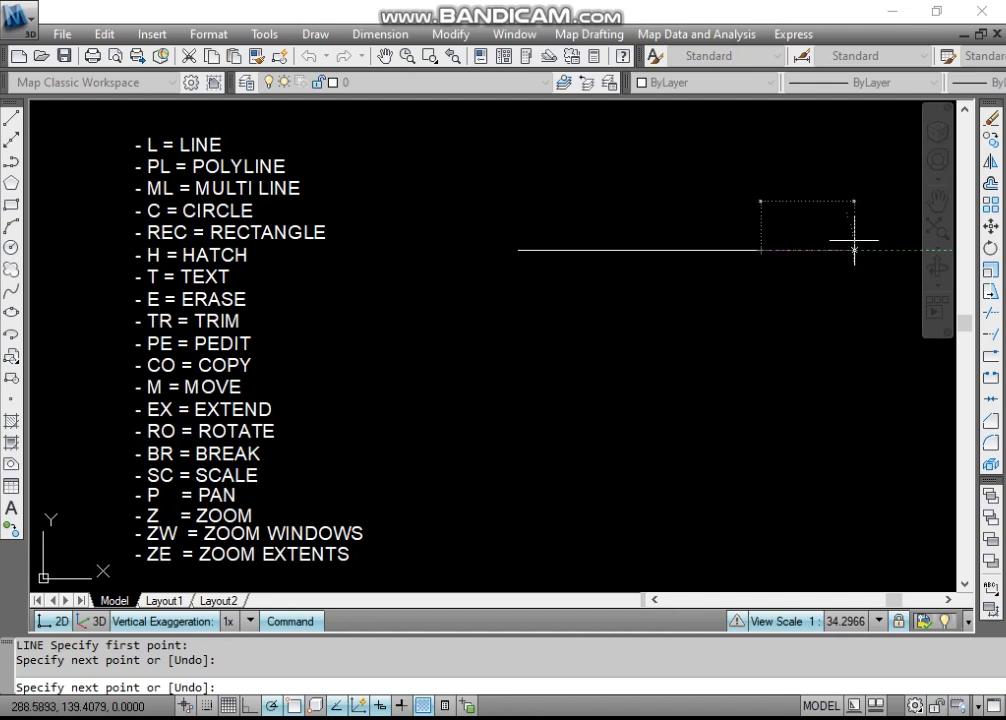
left_click(904, 230)
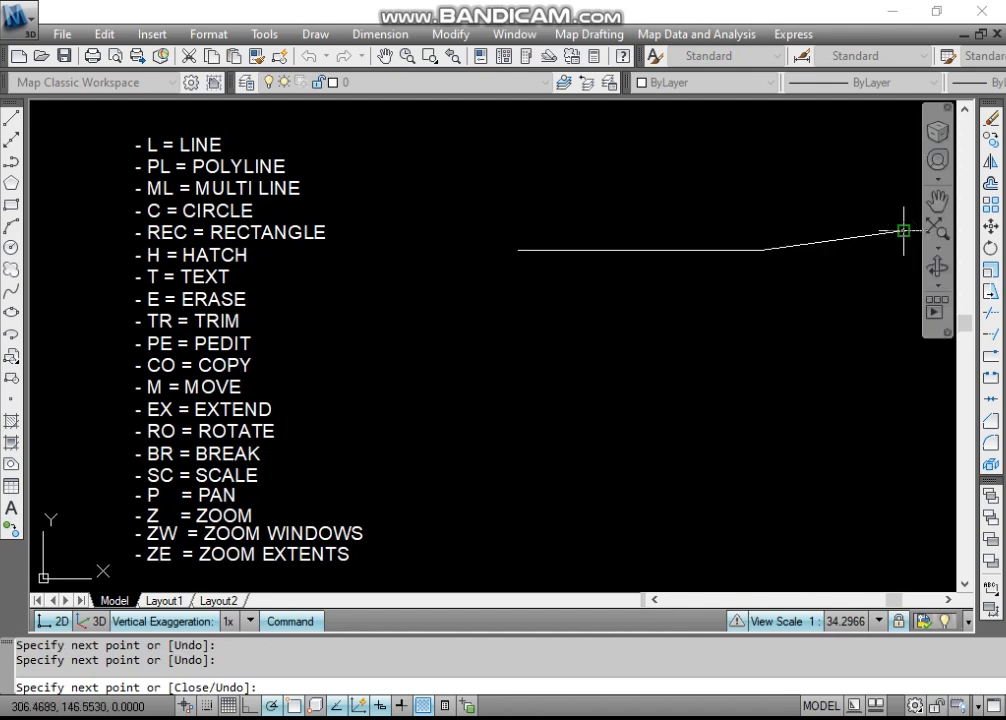
key("Return")
- Select the horizontal and sloped lines in turn to check whether they are separate objects
left_click(714, 281)
left_click(622, 193)
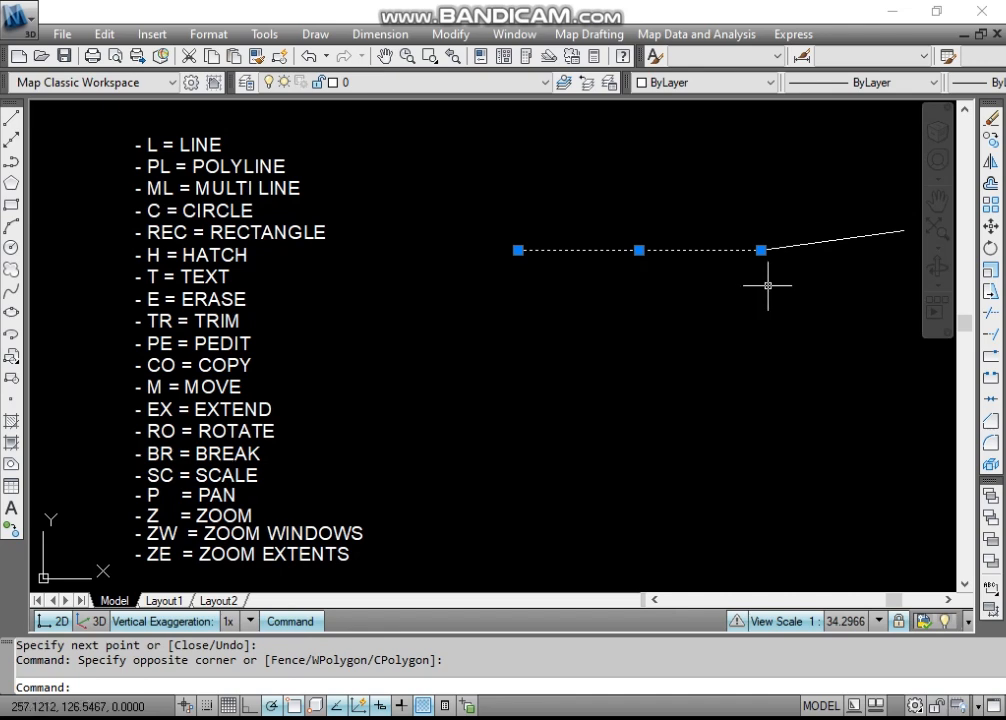
key("Escape")
left_click(831, 241)
key("Escape")
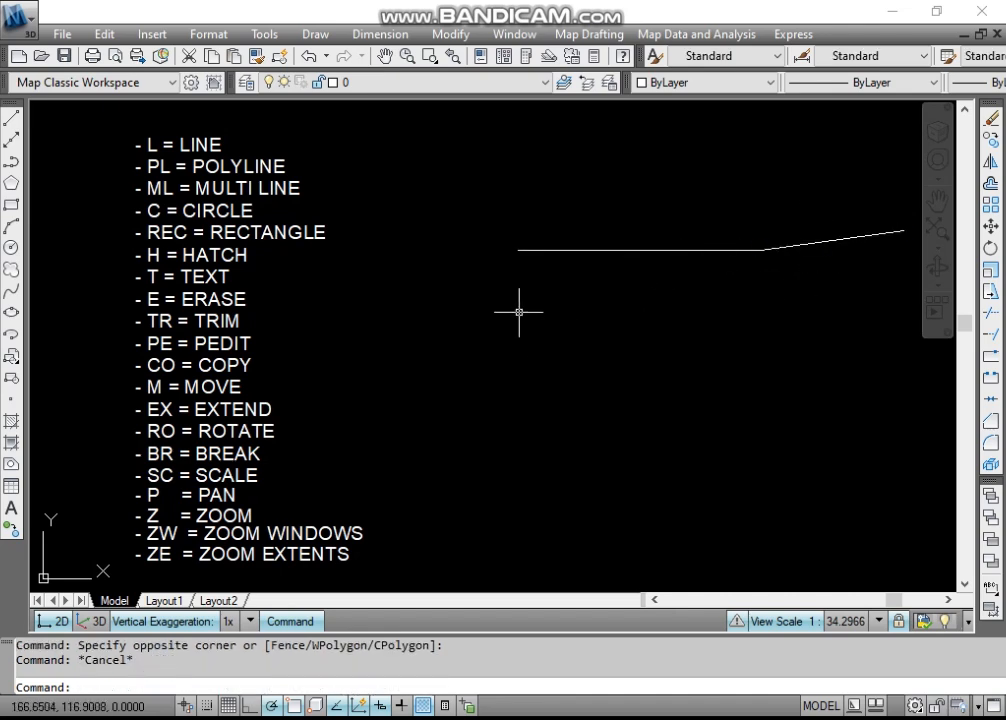
- Draw a two-segment shallow V-shaped polyline below the two lines and select it to check how it is joined
type("pl")
key("Return")
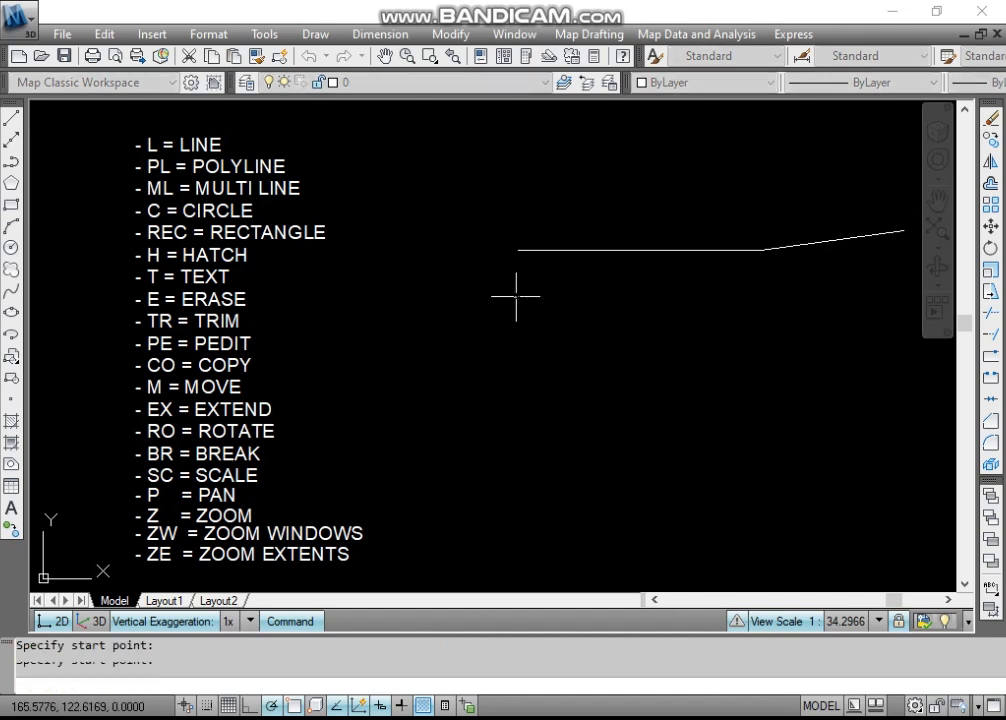
left_click(516, 295)
left_click(682, 308)
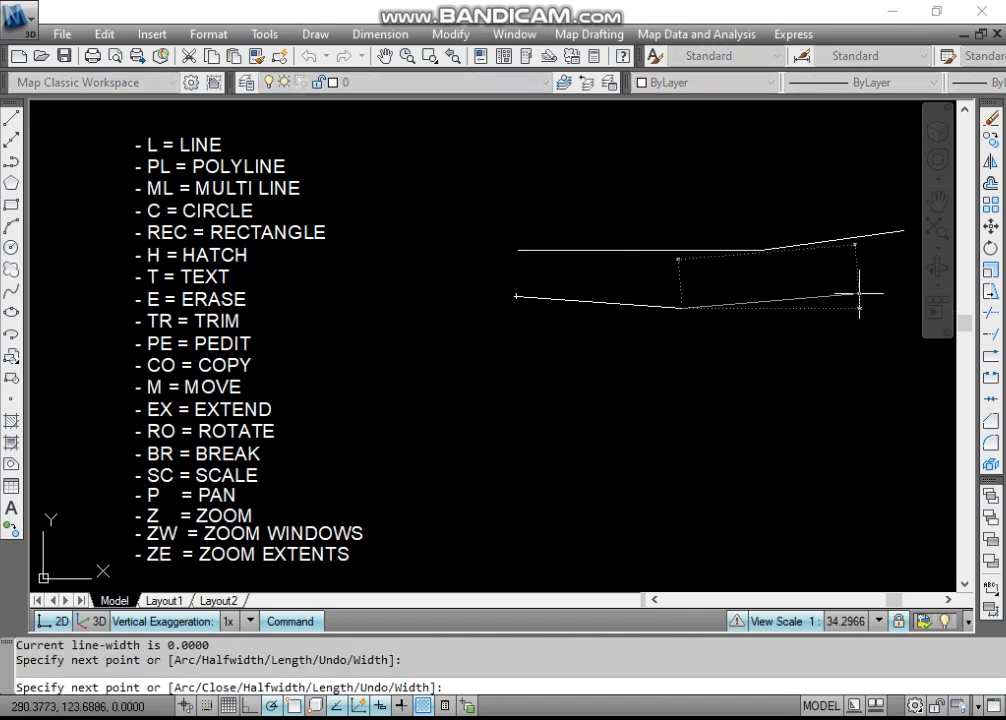
left_click(860, 293)
key("Return")
left_click(693, 352)
left_click(680, 306)
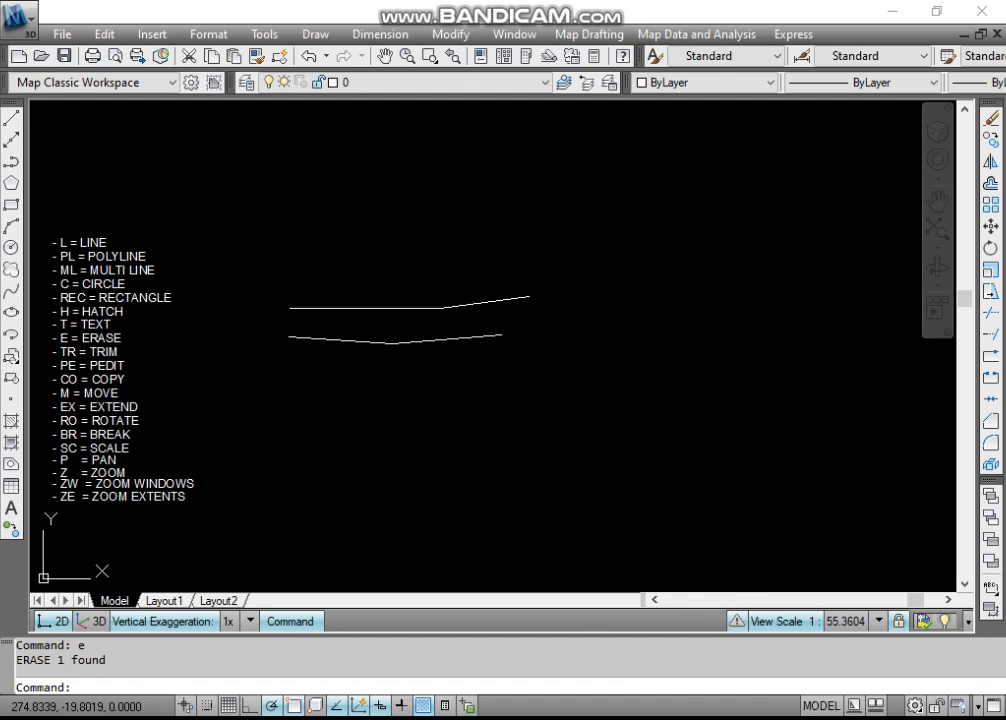
- Zoom and pan the drawing until the whole command list and the drawn shapes are in view
scroll(322, 376, "up", 4)
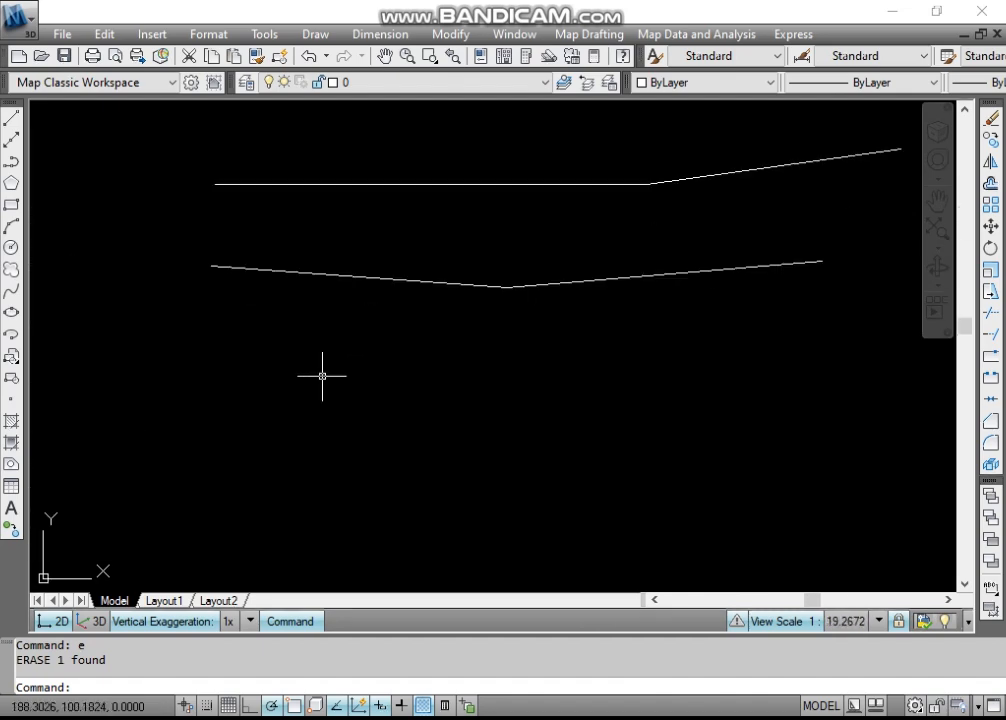
scroll(322, 376, "down", 4)
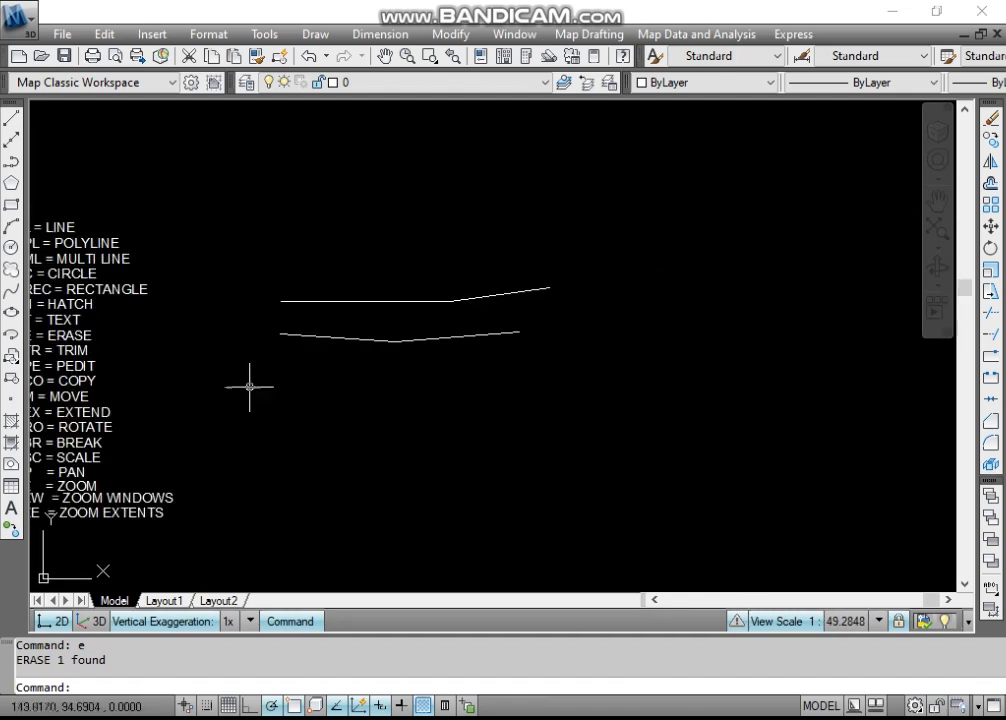
type("p")
key("Return")
left_click_drag(283, 390, 348, 396)
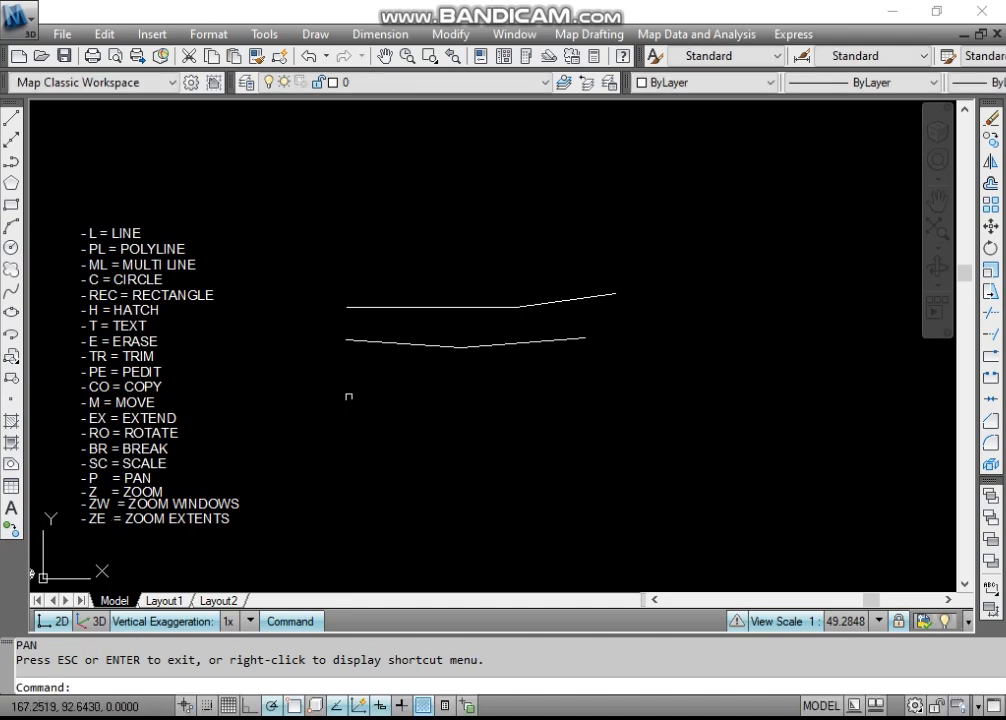
scroll(348, 396, "up", 1)
scroll(334, 404, "down", 2)
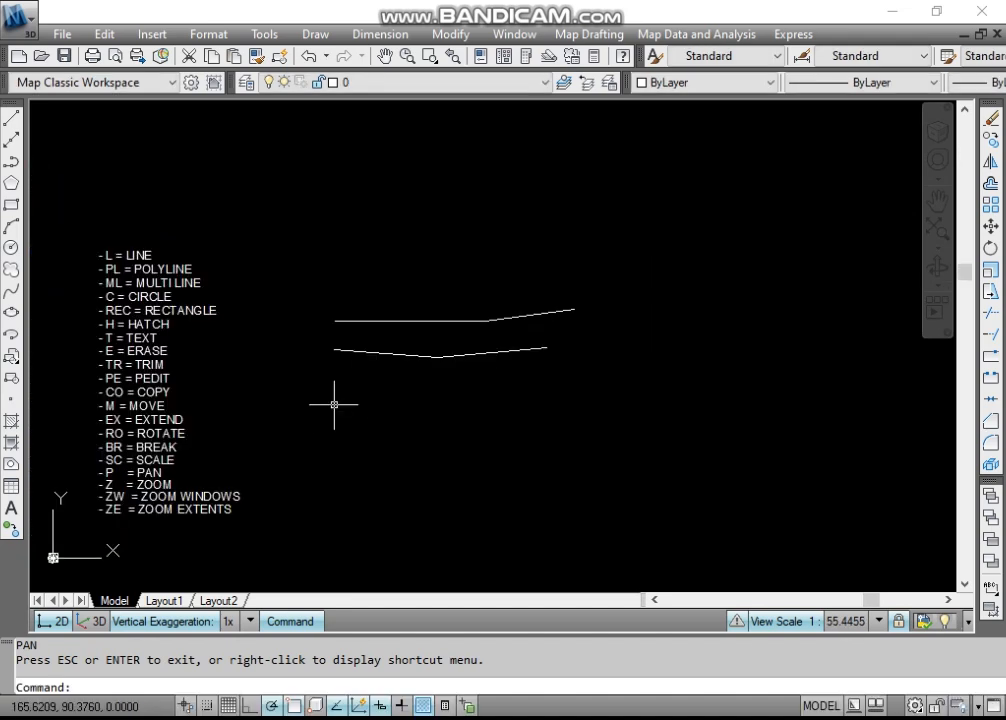
- Draw a two-segment multiline at scale 5 below the polyline, horizontal first and then rising to the right
key("Escape")
type("ml")
key("Return")
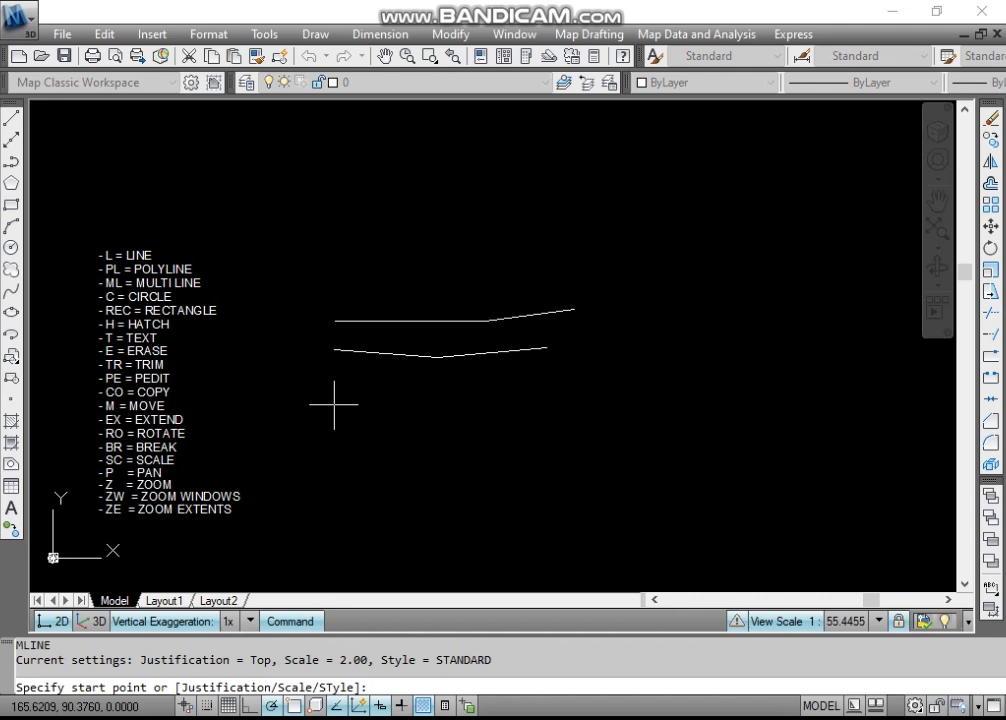
type("s")
key("Return")
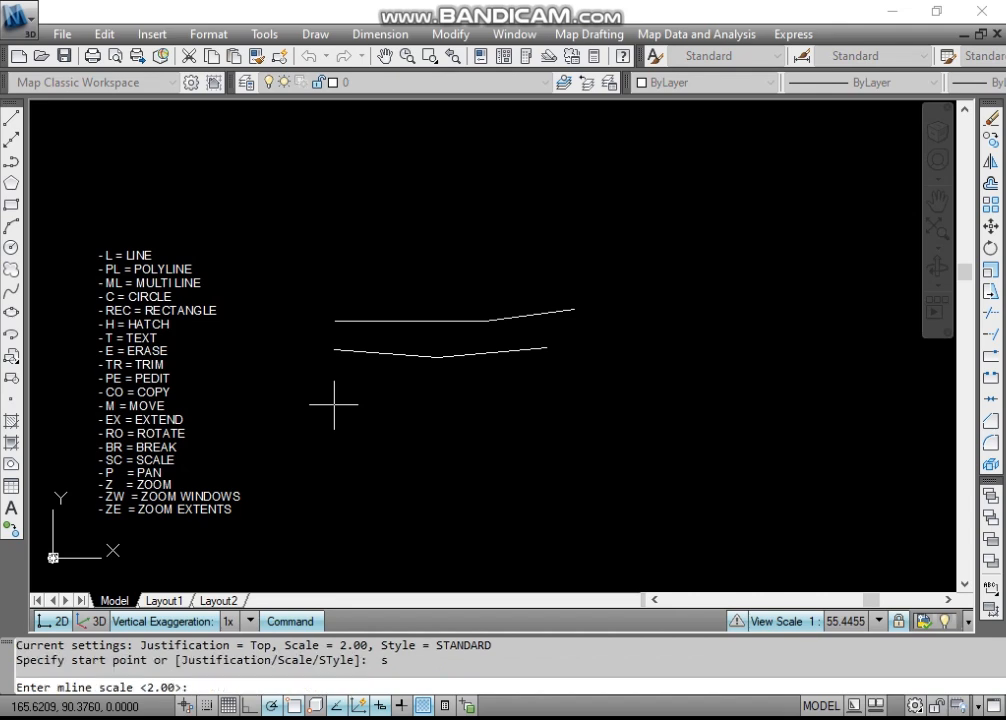
type("5")
key("Return")
scroll(349, 400, "up", 2)
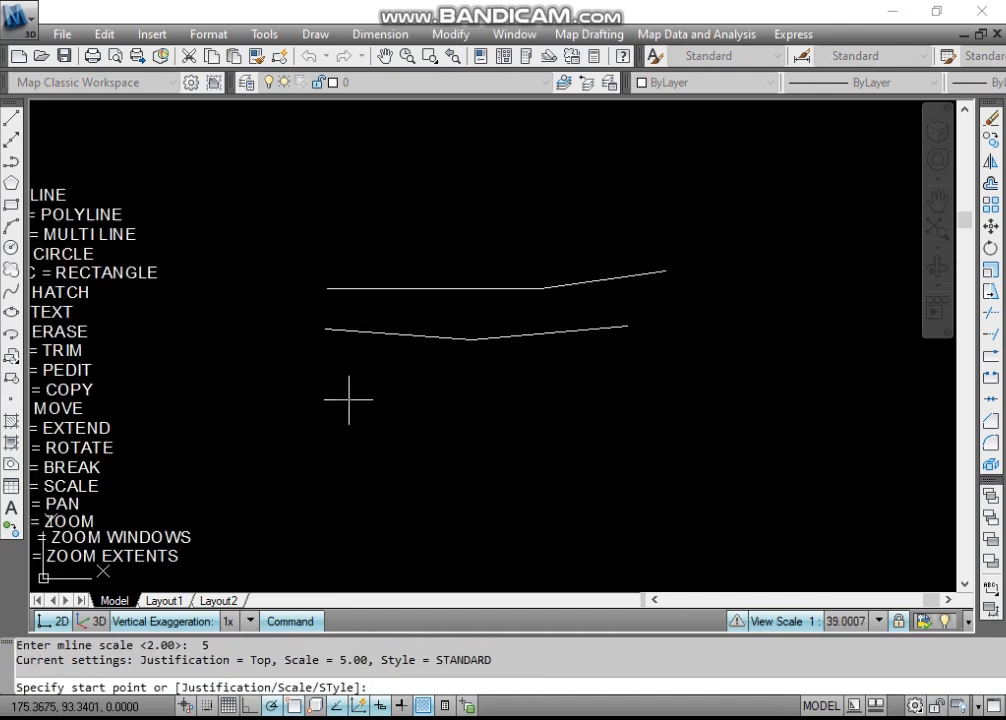
left_click(339, 401)
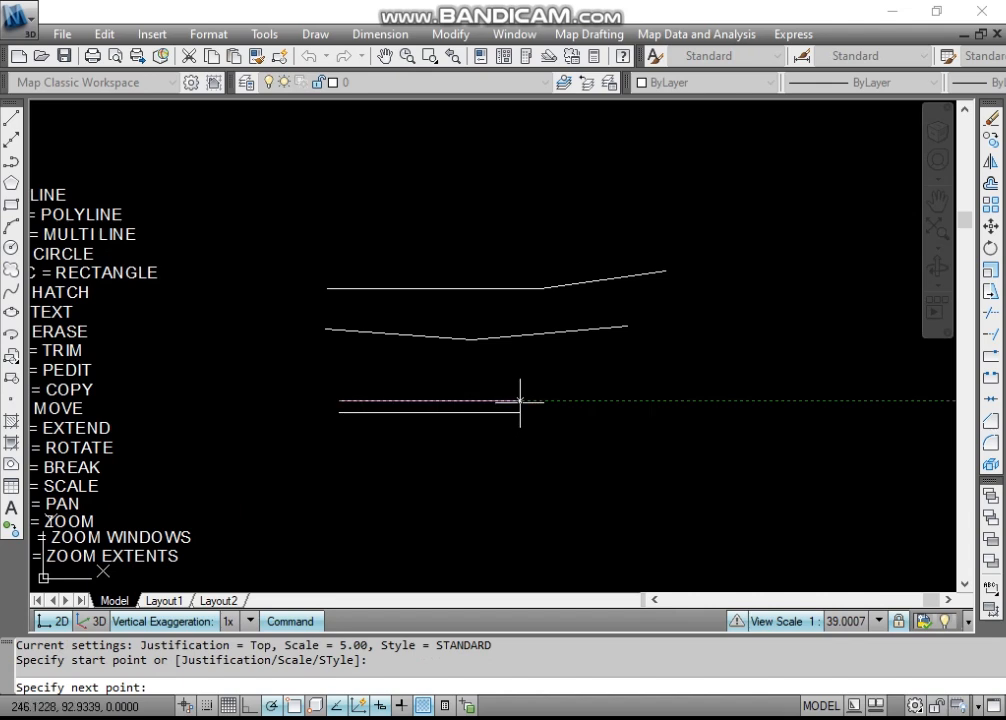
left_click(660, 400)
left_click(714, 378)
key("Return")
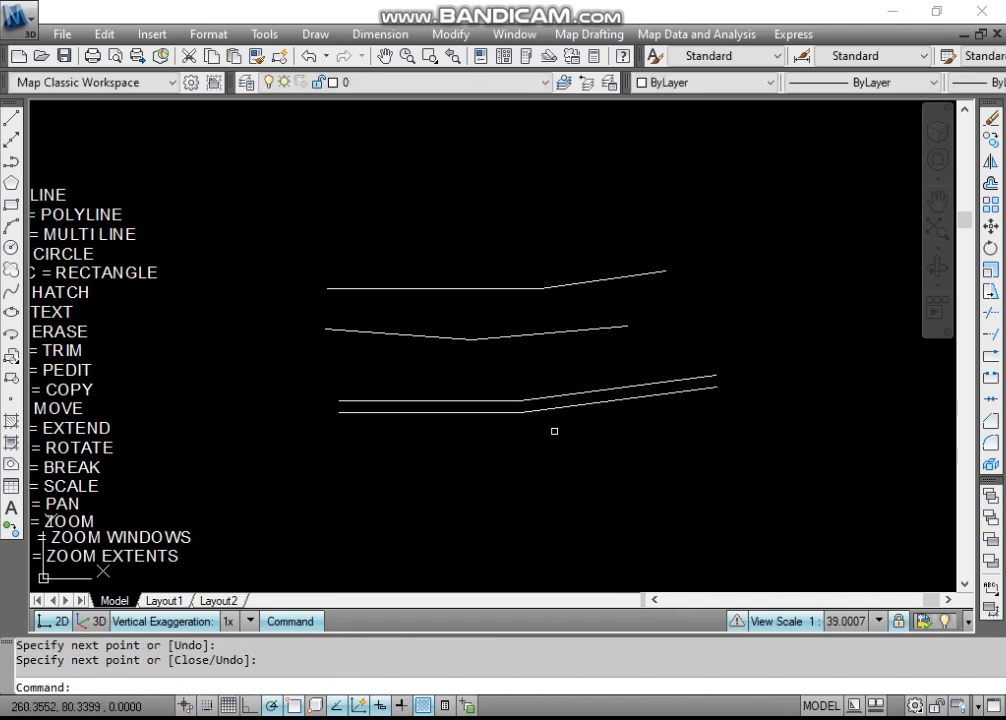
- Measure the distance between the multiline's two parallel lines at its left end
scroll(296, 415, "up", 2)
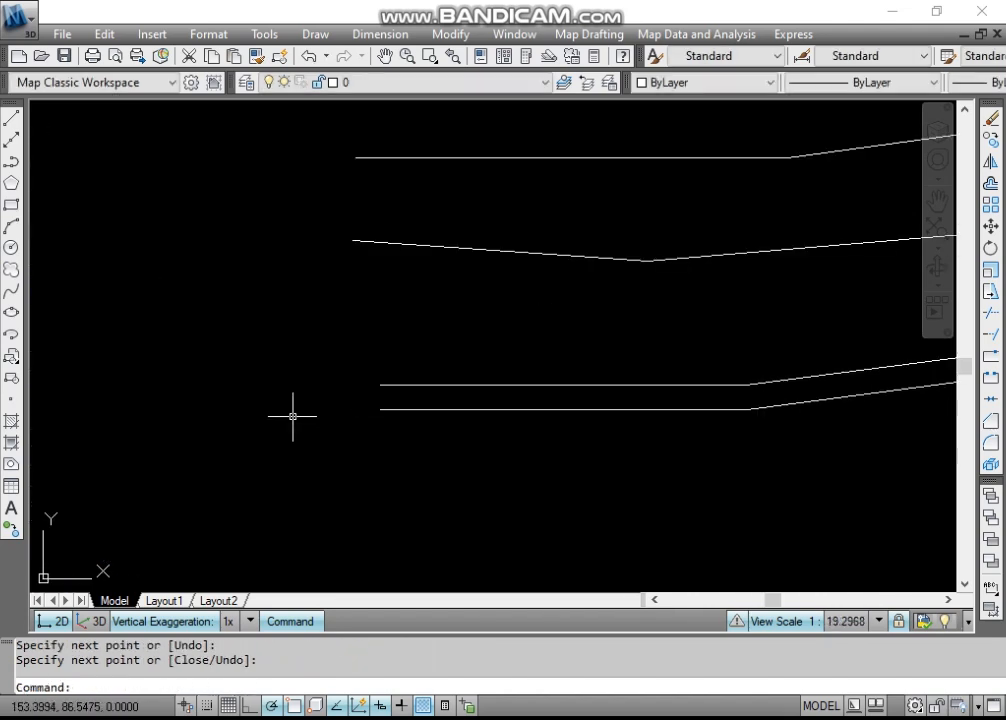
type("di")
key("Return")
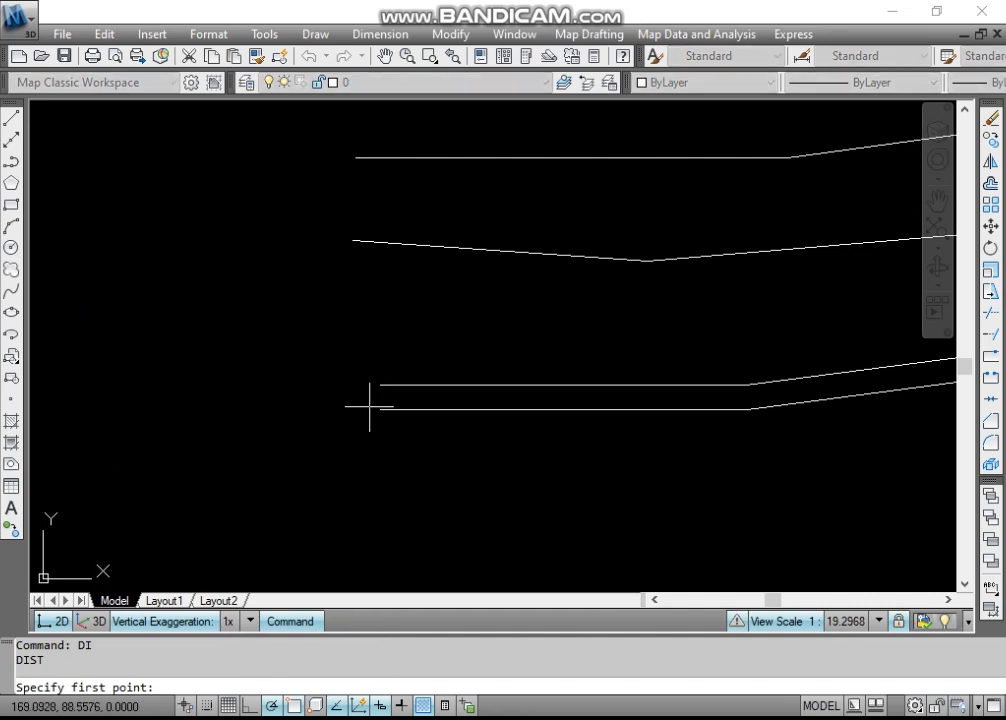
left_click(380, 409)
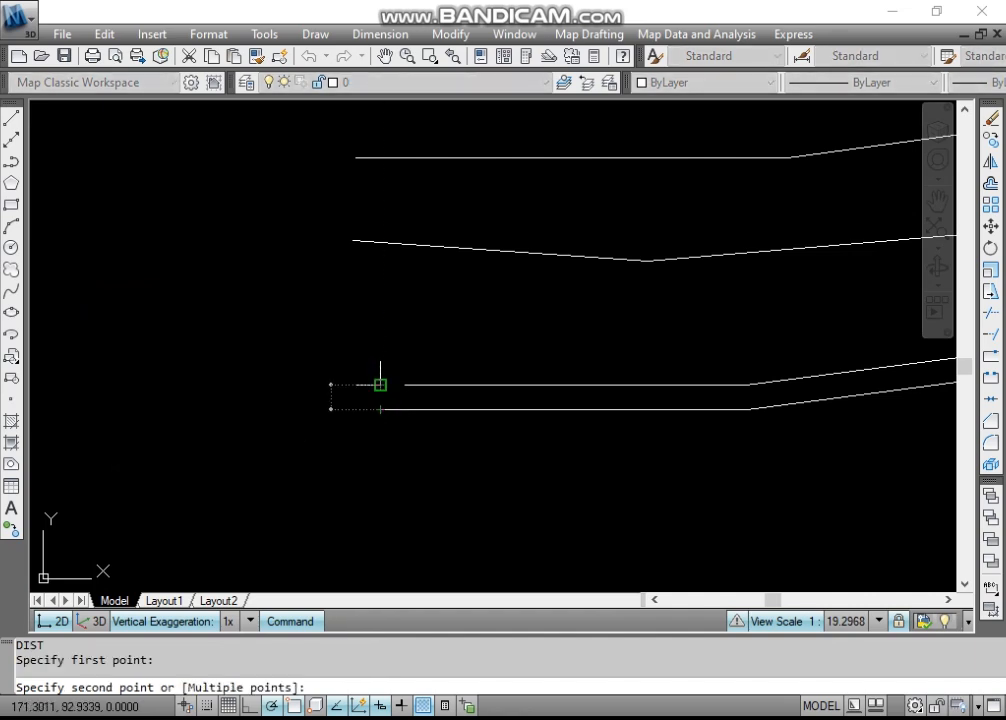
left_click(380, 384)
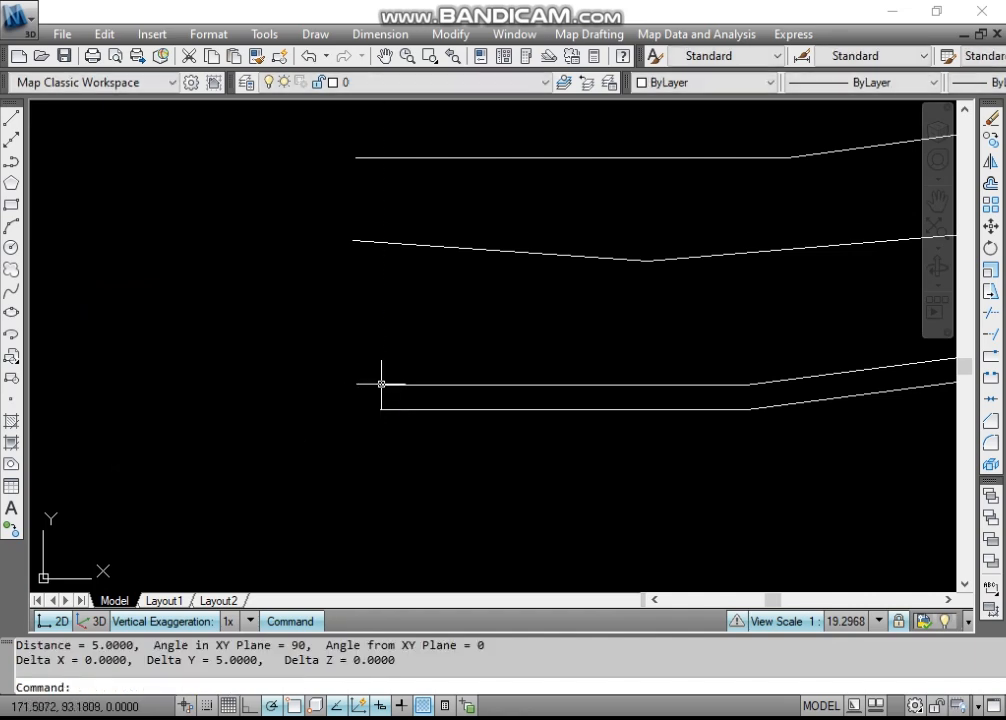
- Explode the multiline into separate lines
scroll(395, 400, "down", 4)
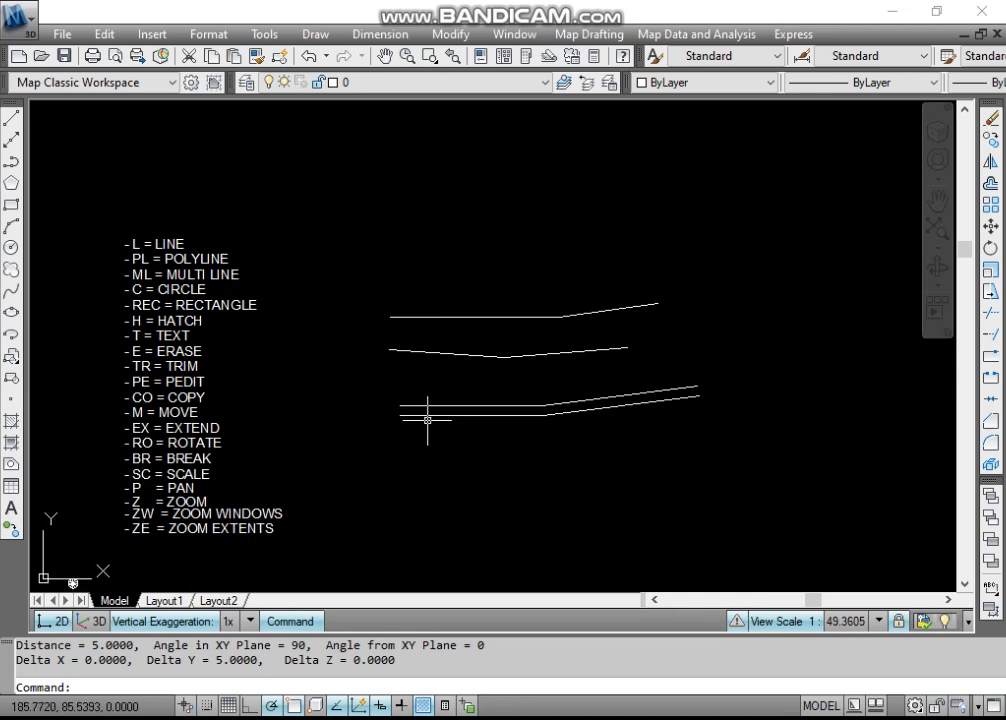
left_click(431, 410)
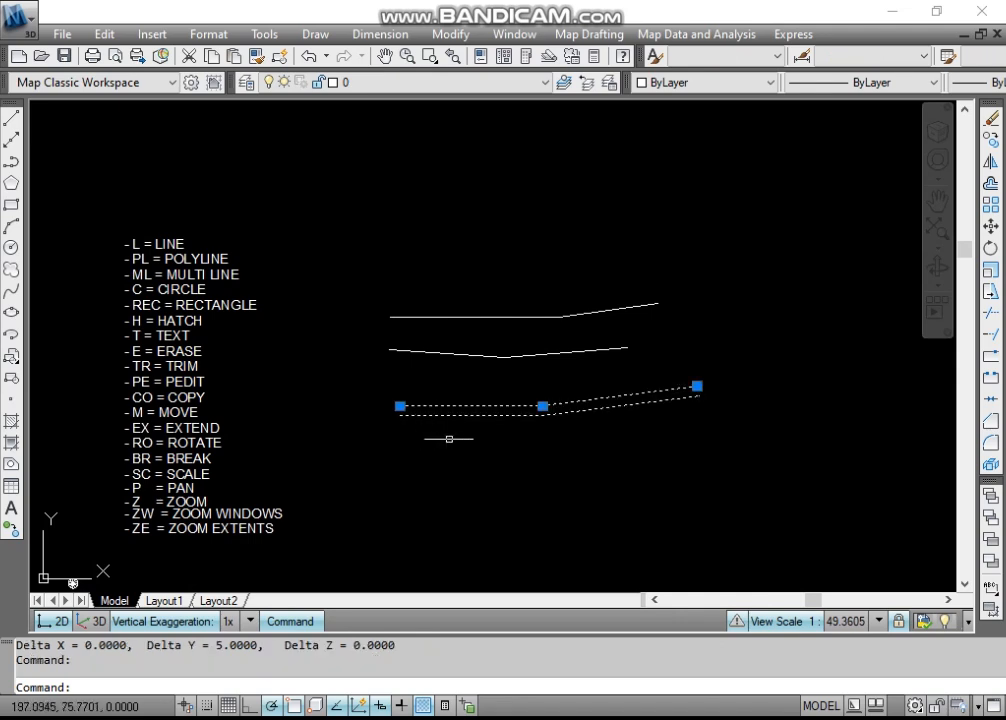
scroll(460, 437, "up", 3)
middle_click_drag(593, 428, 383, 446)
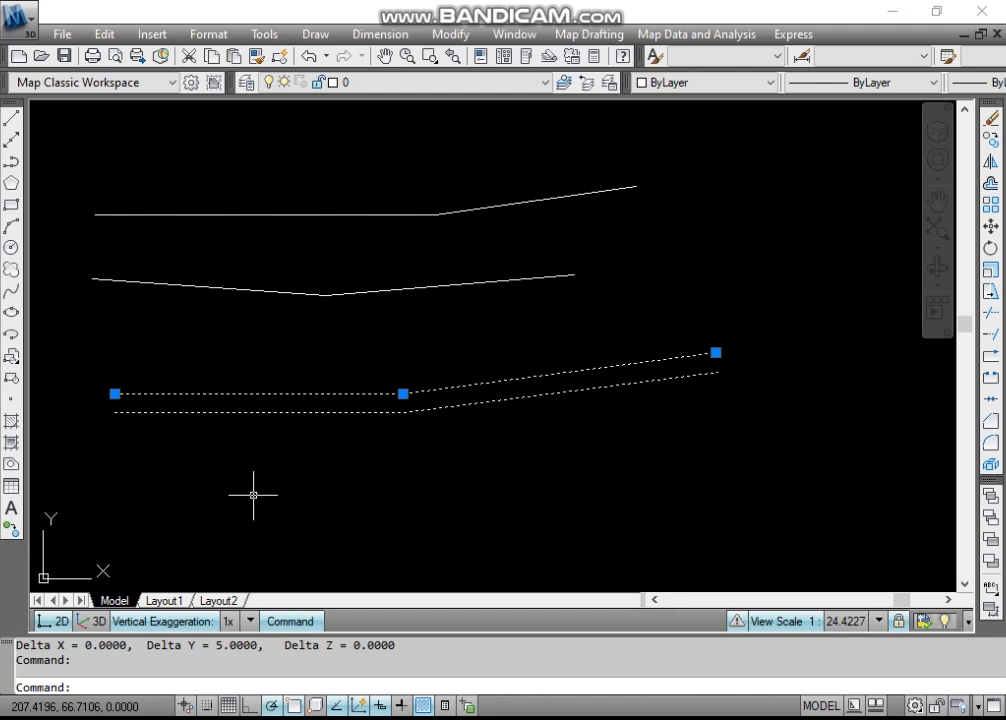
type("x")
key("Return")
- Select the exploded multiline's segments one by one to check that each is a separate line
left_click(294, 413)
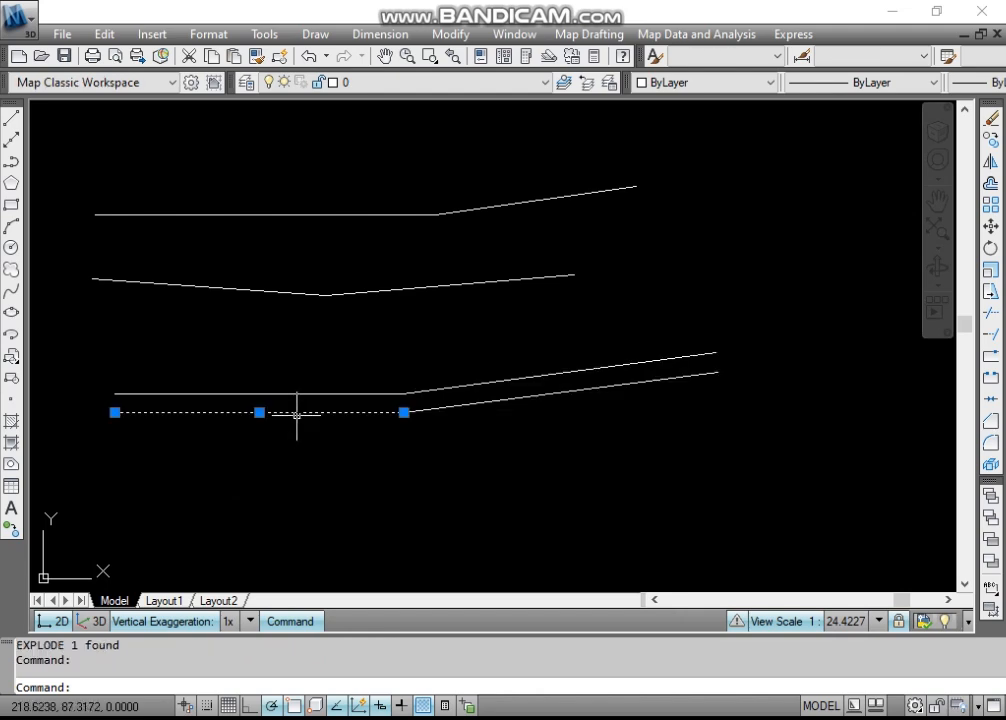
left_click(444, 410)
left_click(449, 390)
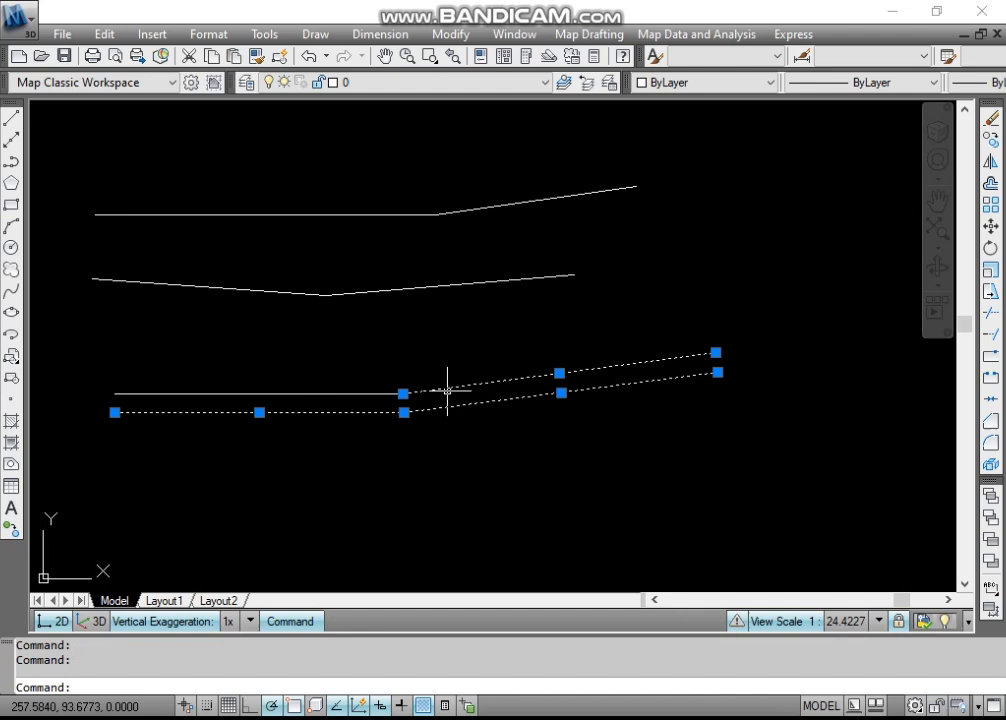
left_click(368, 391)
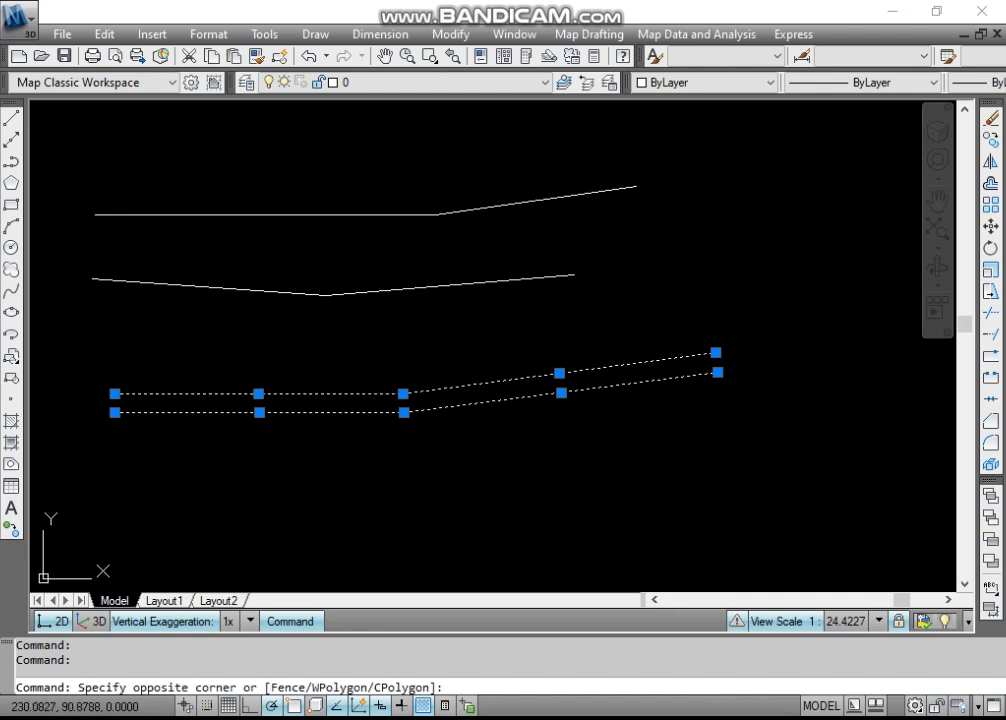
key("Escape")
key("Escape")
left_click(362, 412)
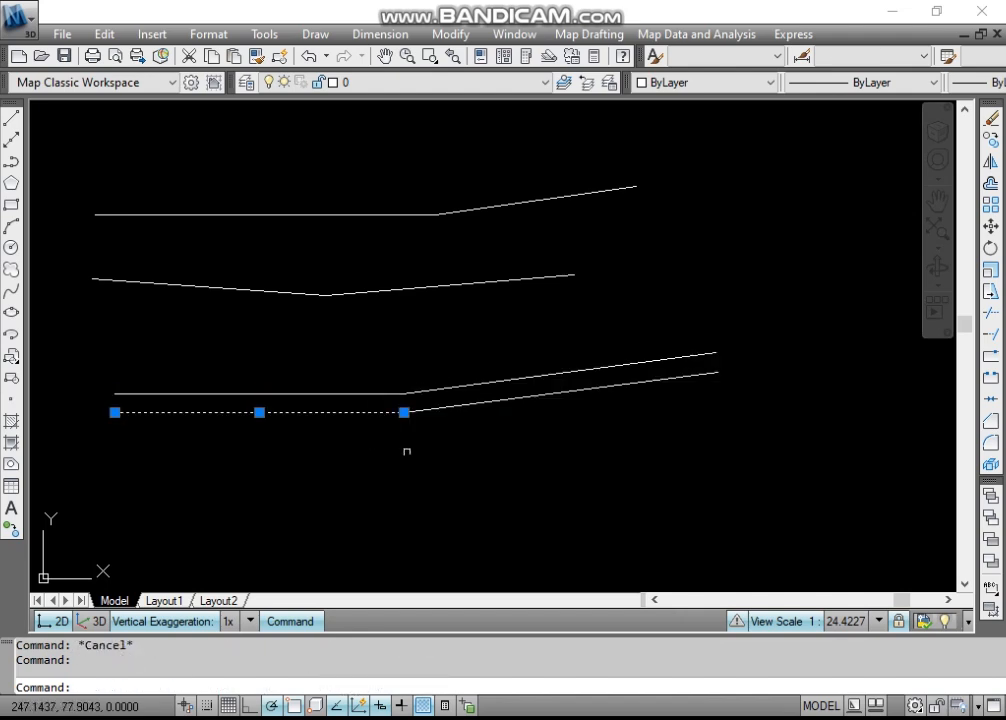
- Move the lines, the polyline and the exploded multiline together upward and slightly to the right
scroll(478, 458, "down", 5)
scroll(418, 471, "up", 3)
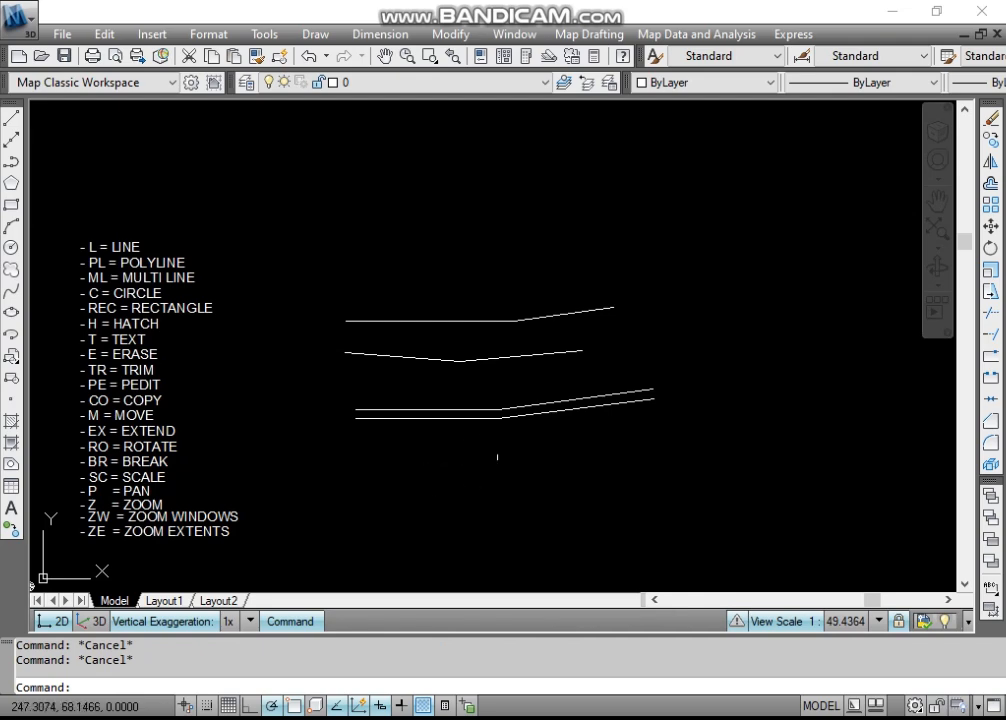
left_click(514, 456)
left_click(455, 321)
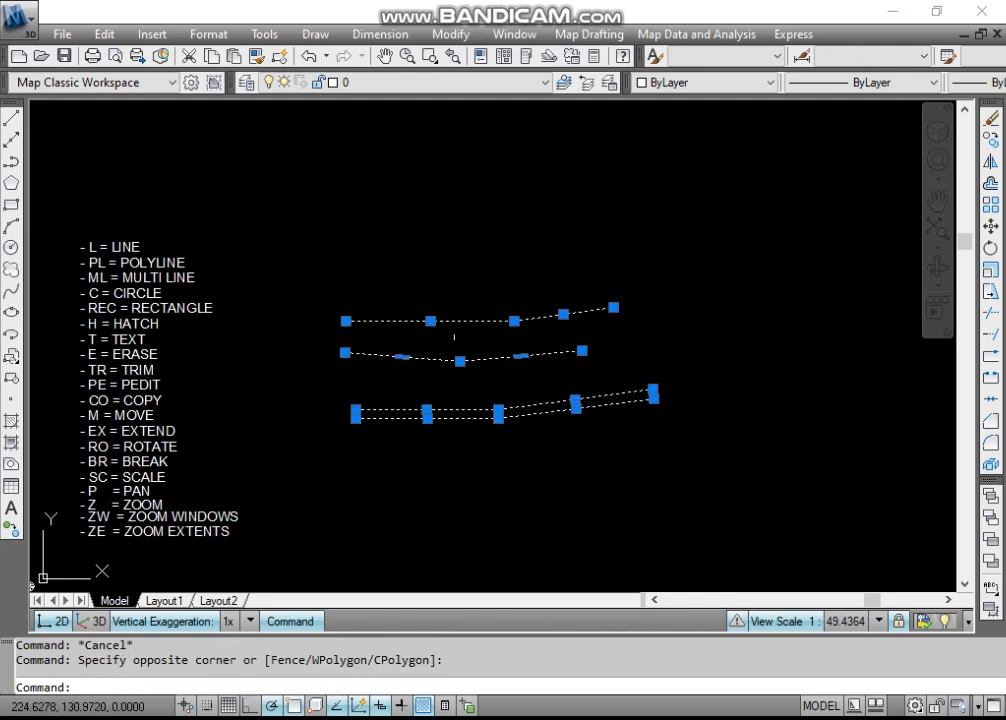
type("m")
key("Return")
left_click(505, 440)
left_click(531, 277)
- Draw a rectangle 100 long and 200 wide from a corner well below the exploded multiline
scroll(386, 361, "up", 2)
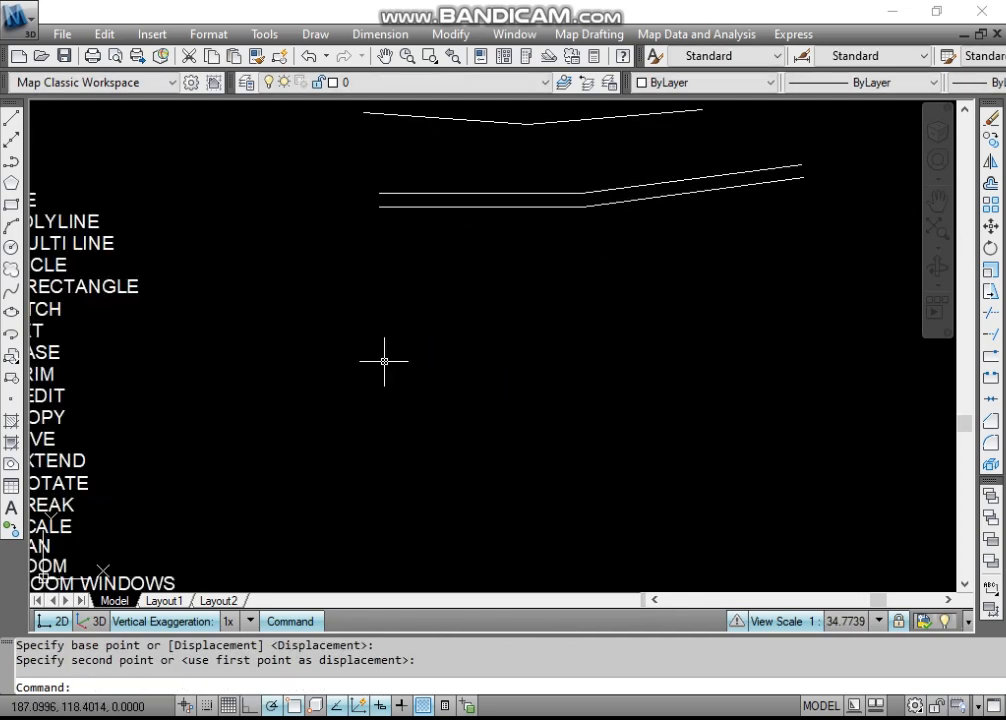
scroll(222, 343, "down", 2)
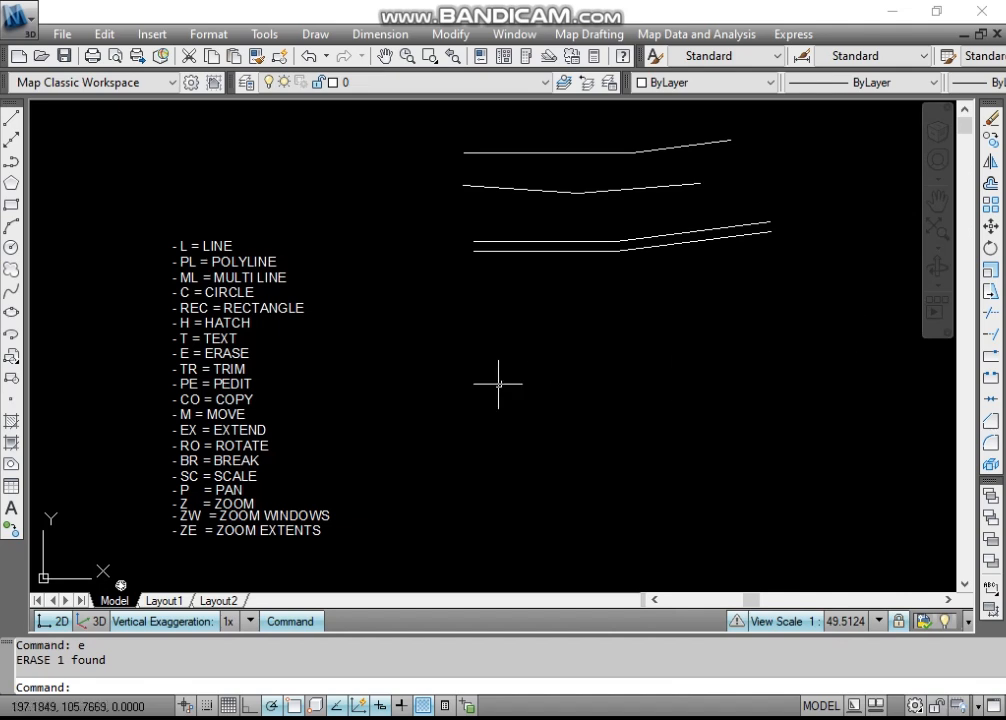
type("REC")
key("Return")
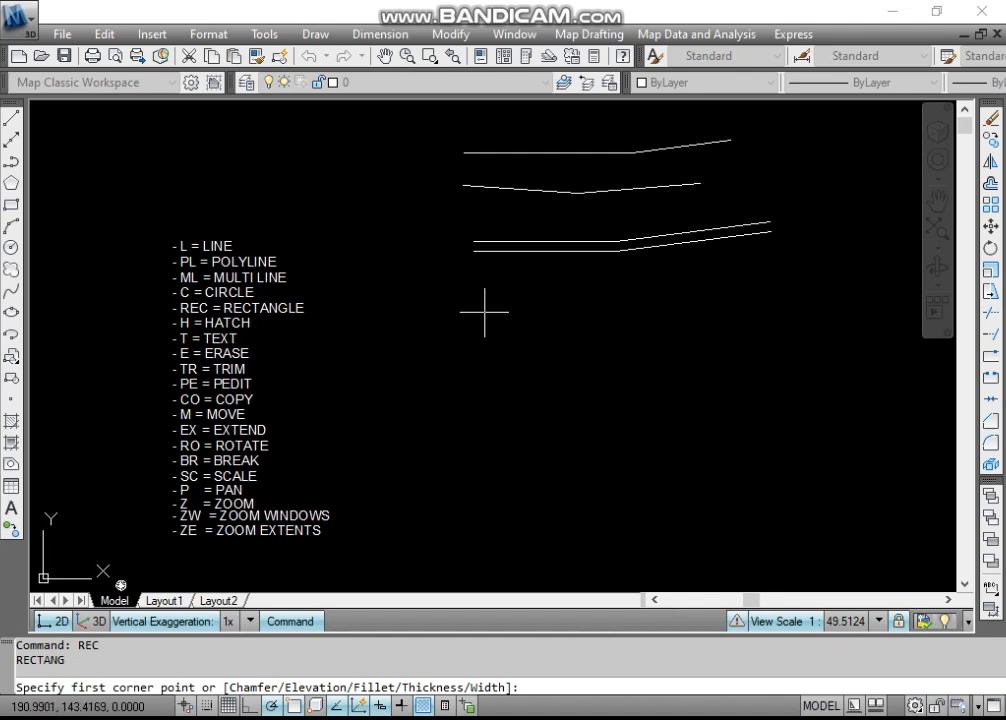
left_click(475, 502)
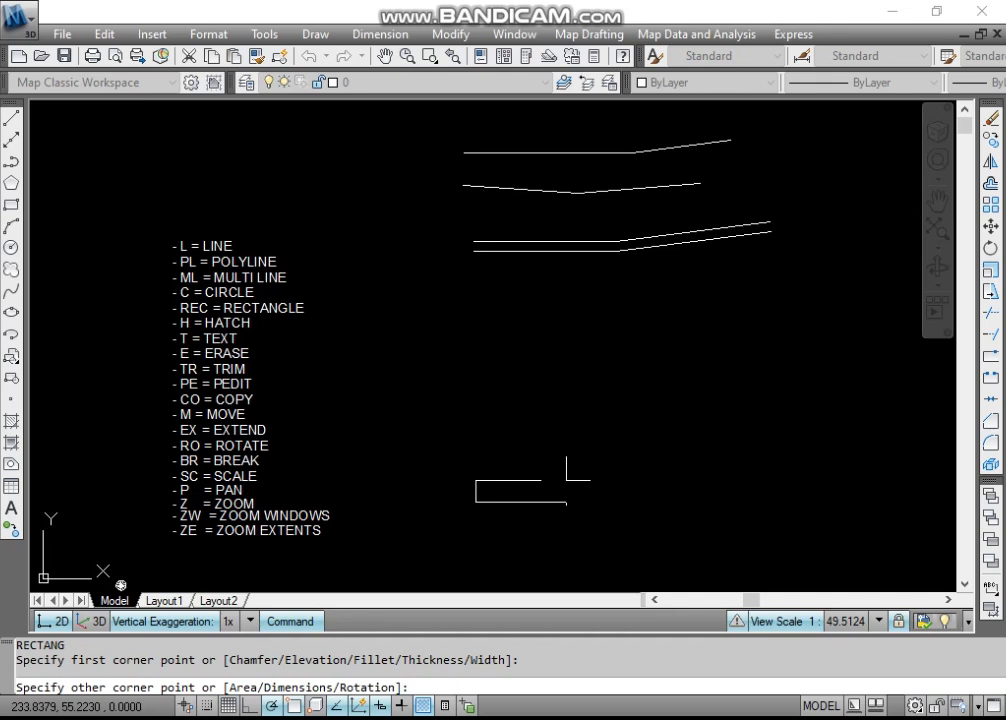
type("d")
key("Return")
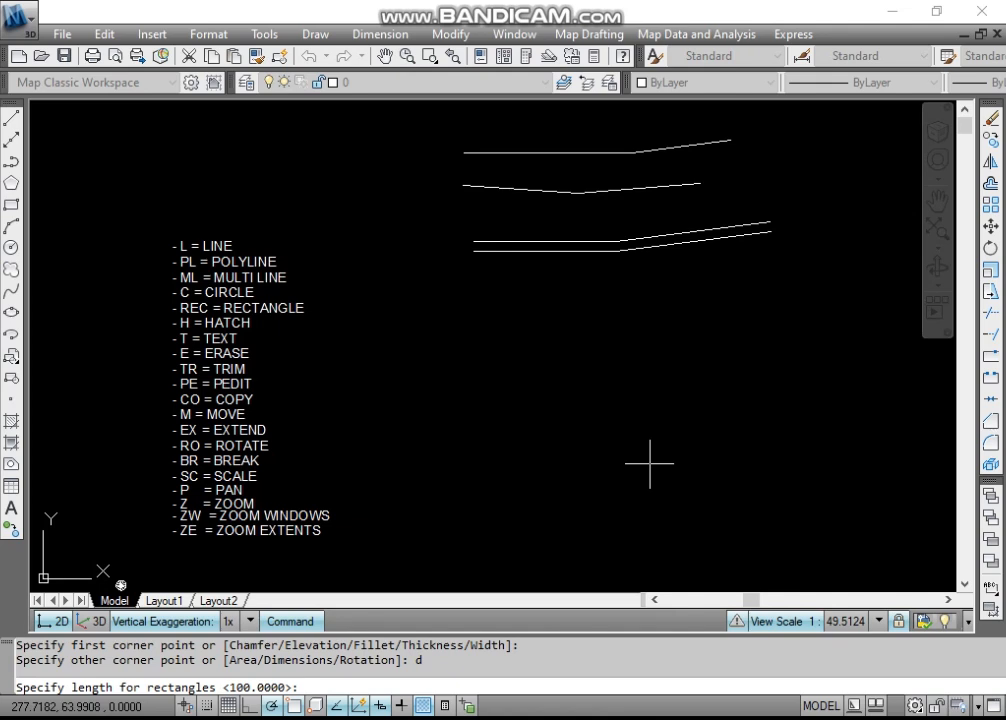
type("100")
key("Return")
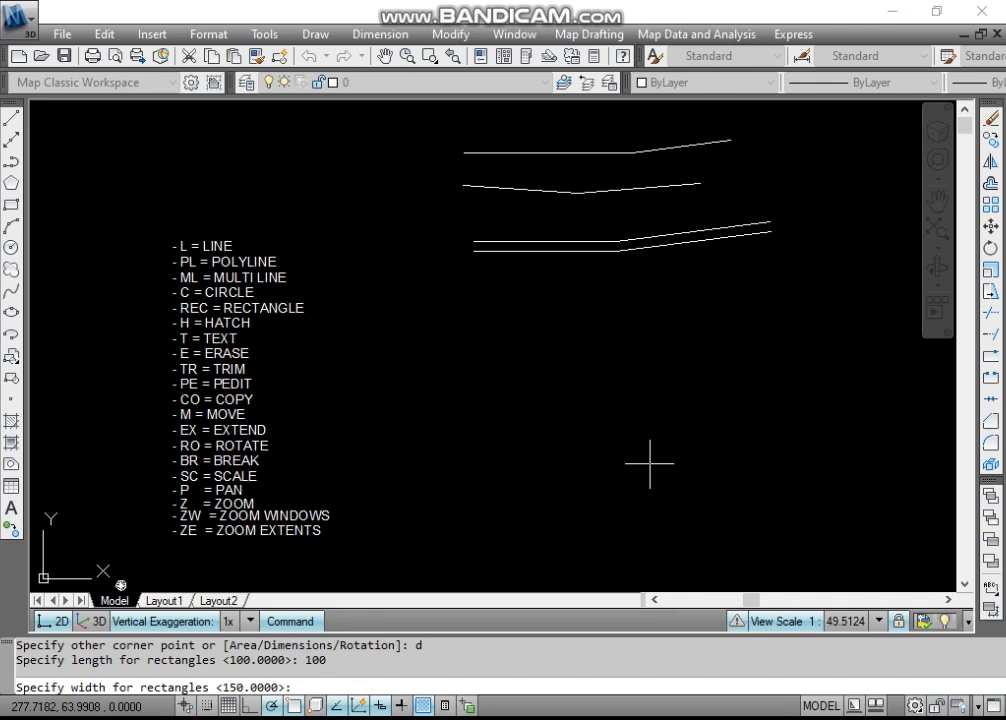
type("200")
key("Return")
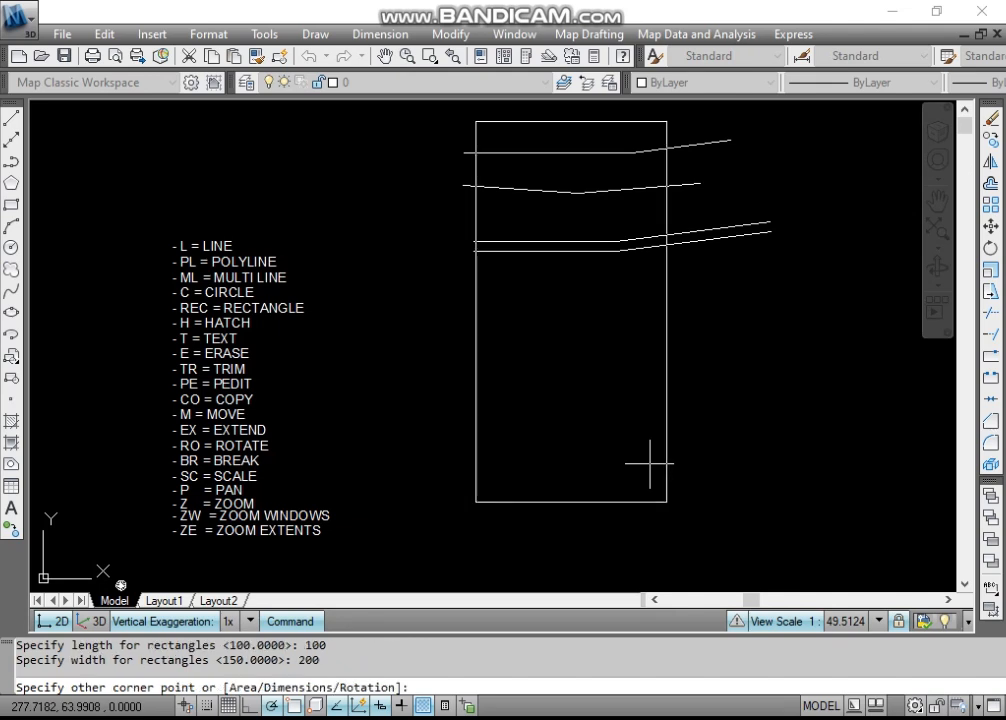
left_click(650, 463)
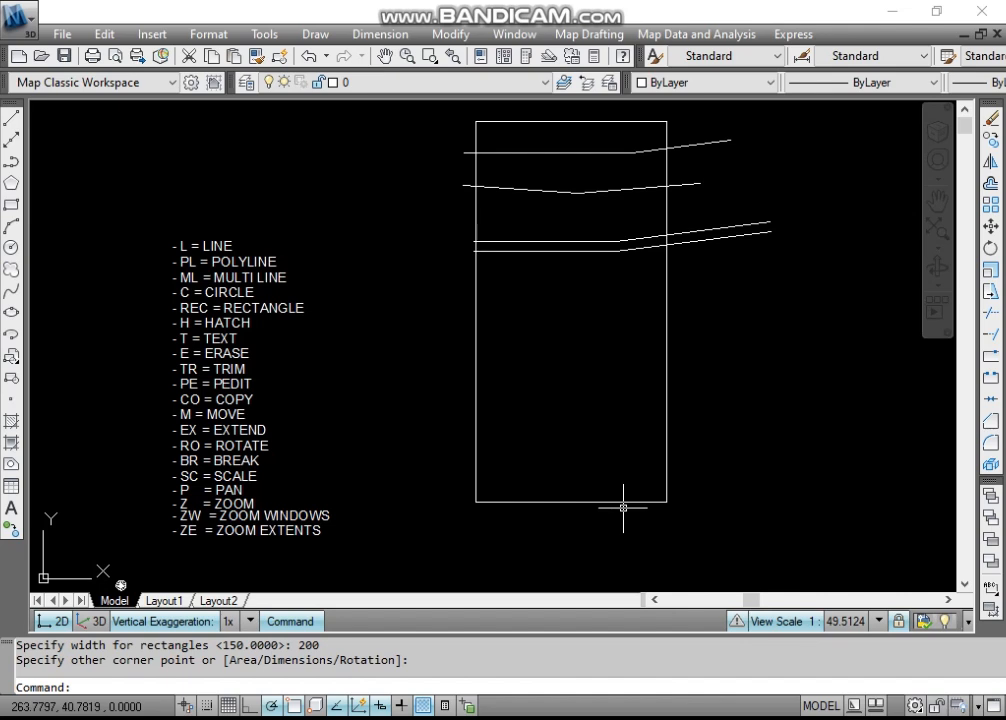
- Measure the rectangle's bottom side and its left side
type("di")
key("Return")
left_click(476, 501)
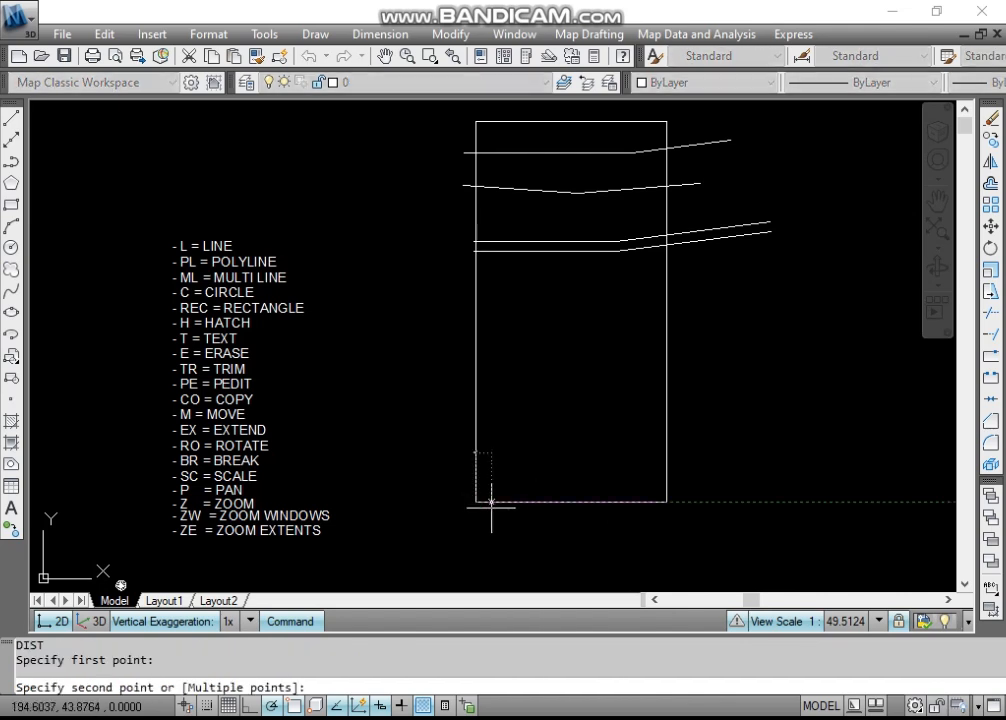
left_click(666, 501)
key("Return")
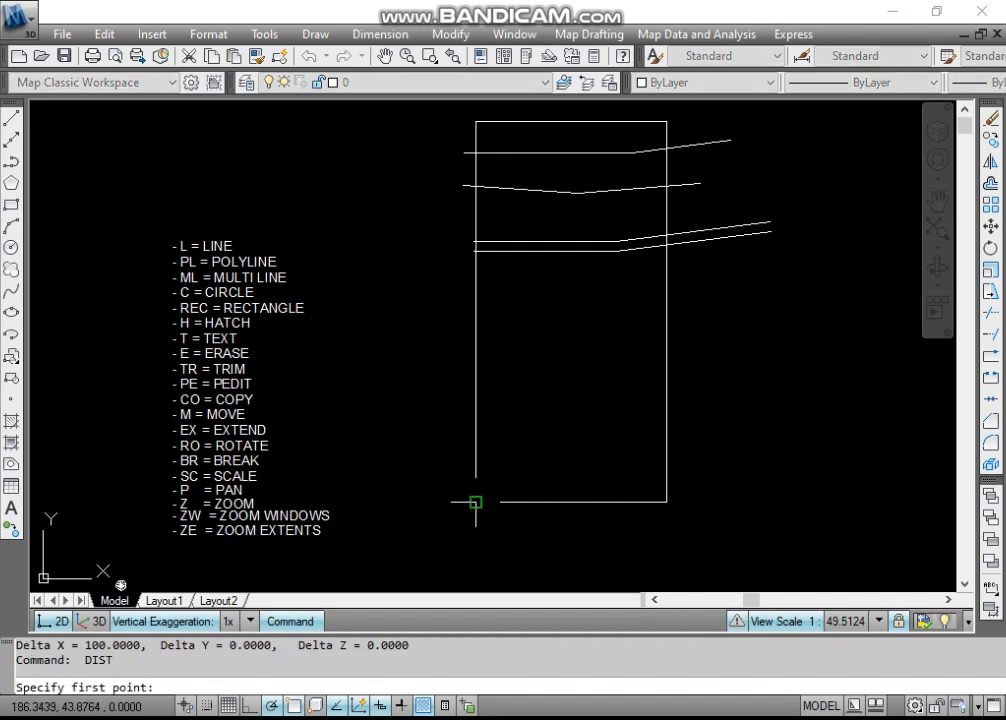
left_click(476, 501)
left_click(476, 123)
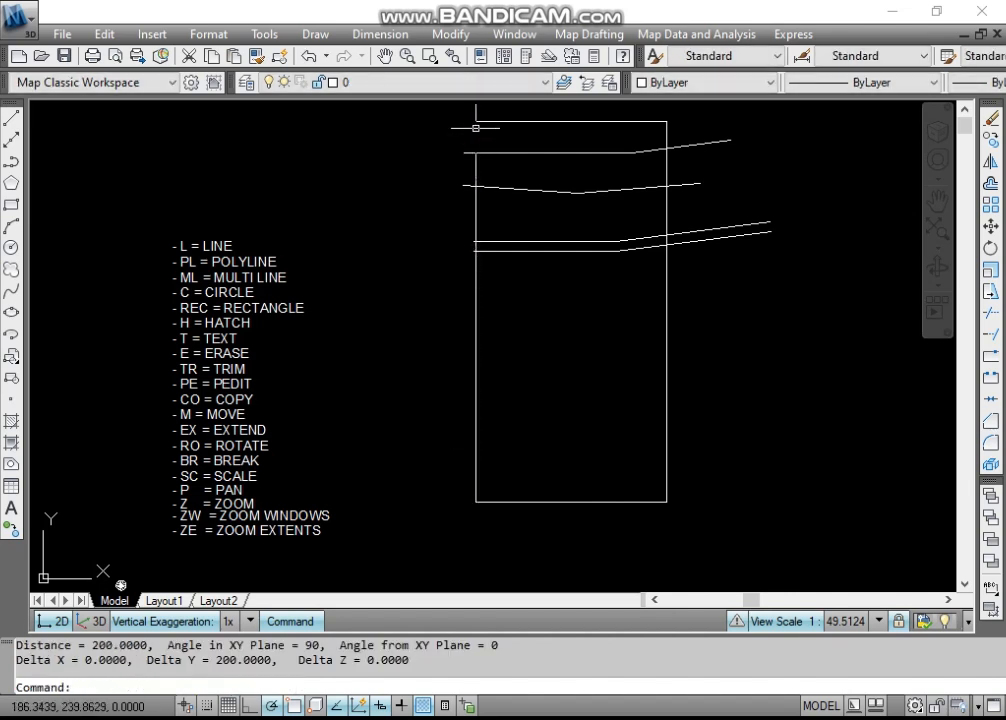
- Erase the 100 by 200 rectangle
left_click(512, 308)
left_click(442, 325)
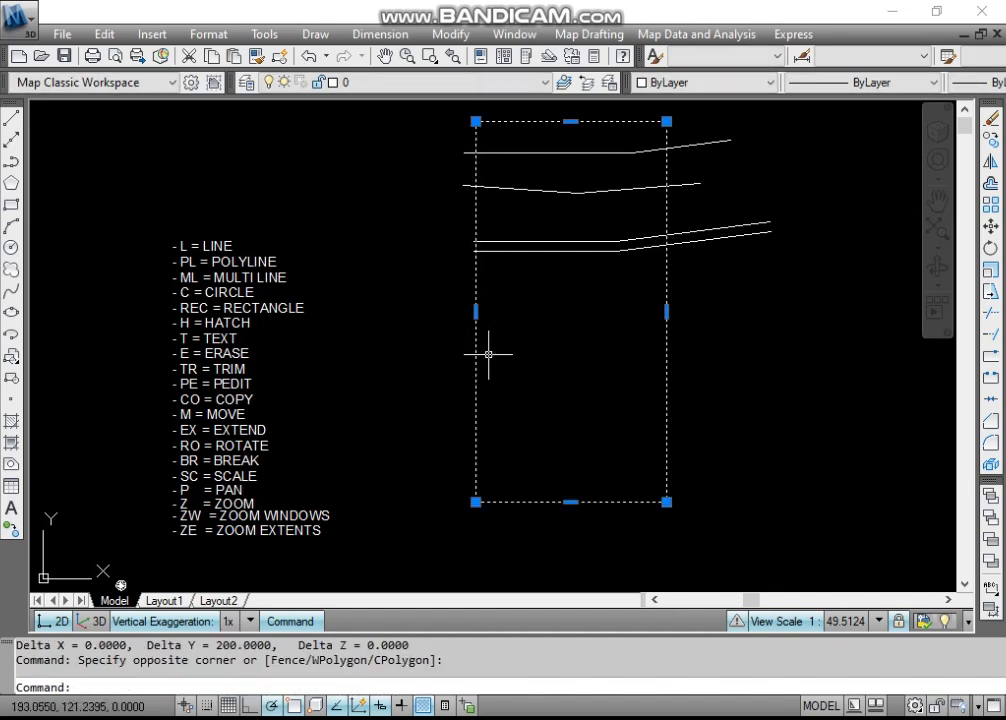
type("e")
key("Return")
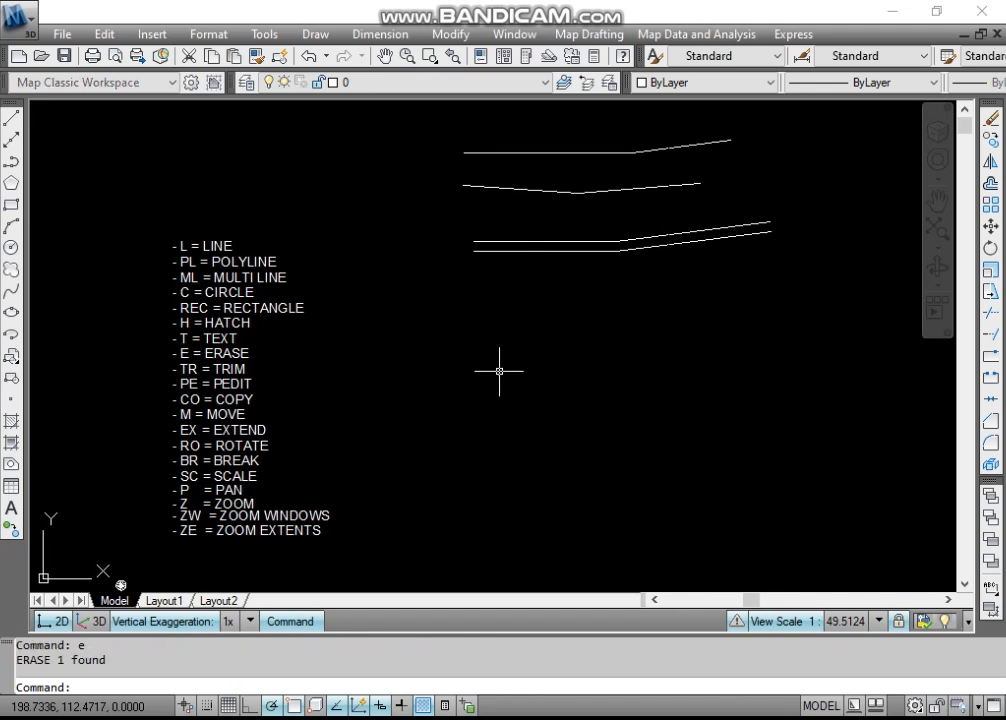
- Draw a square 100 long and 100 wide using the Rectangle command's dimensions option, with its lower-left corner below the exploded multiline
type("rec")
key("Return")
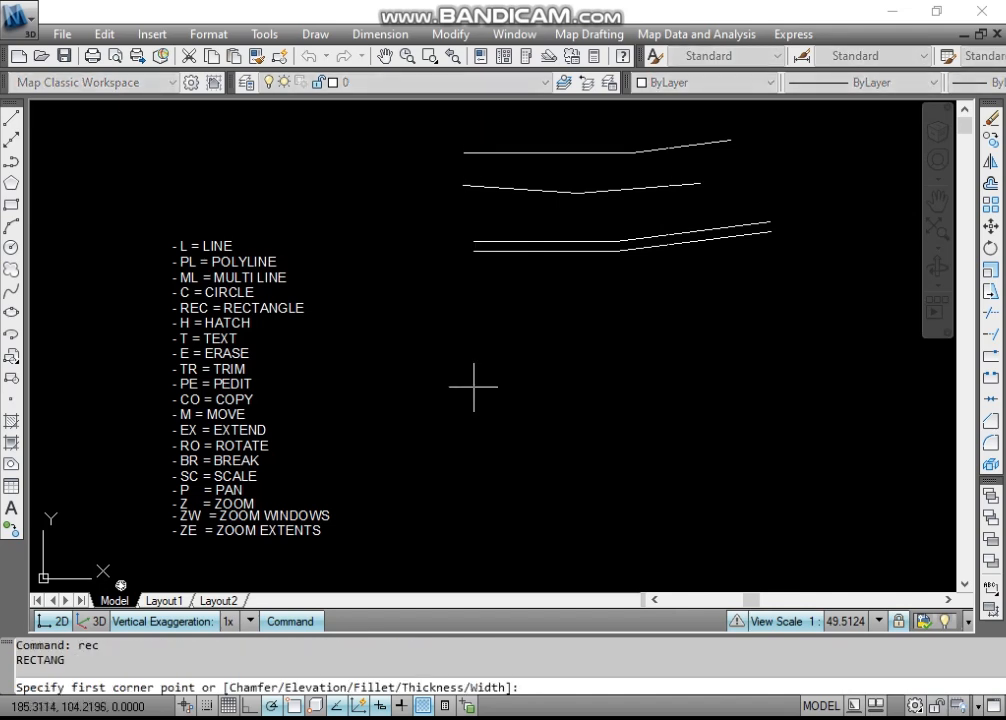
left_click(474, 387)
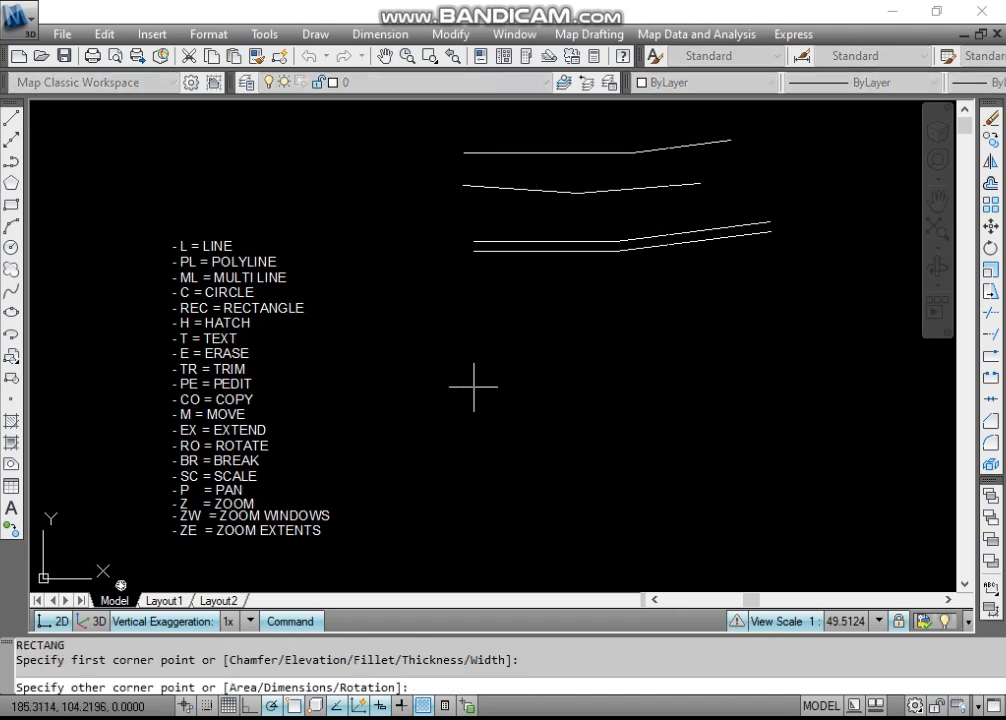
type("d")
key("Return")
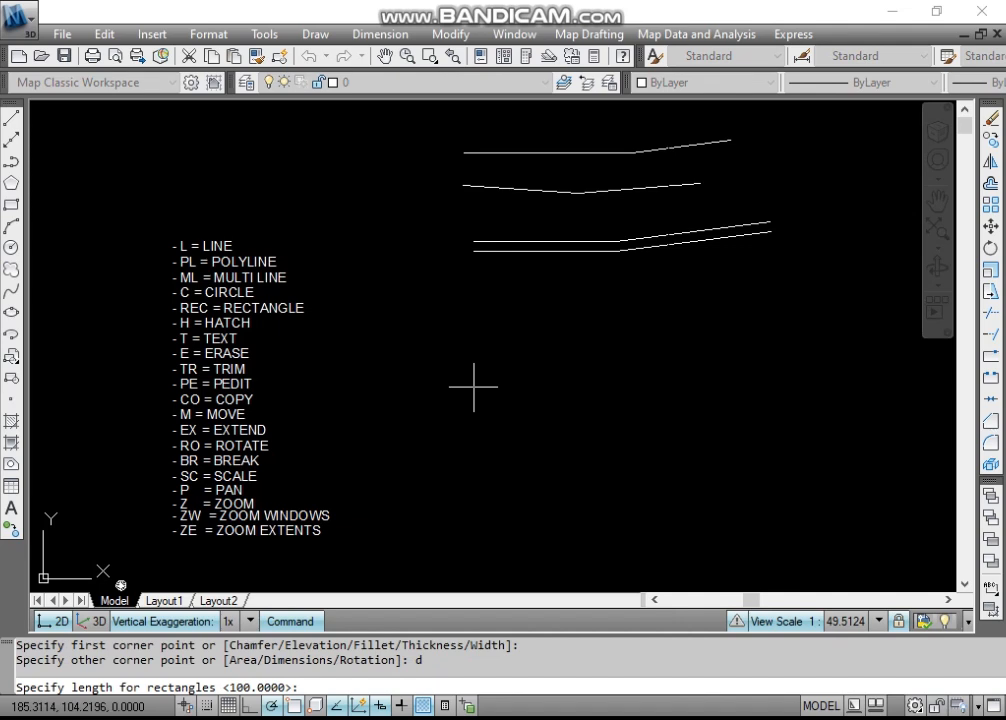
type("100")
key("Return")
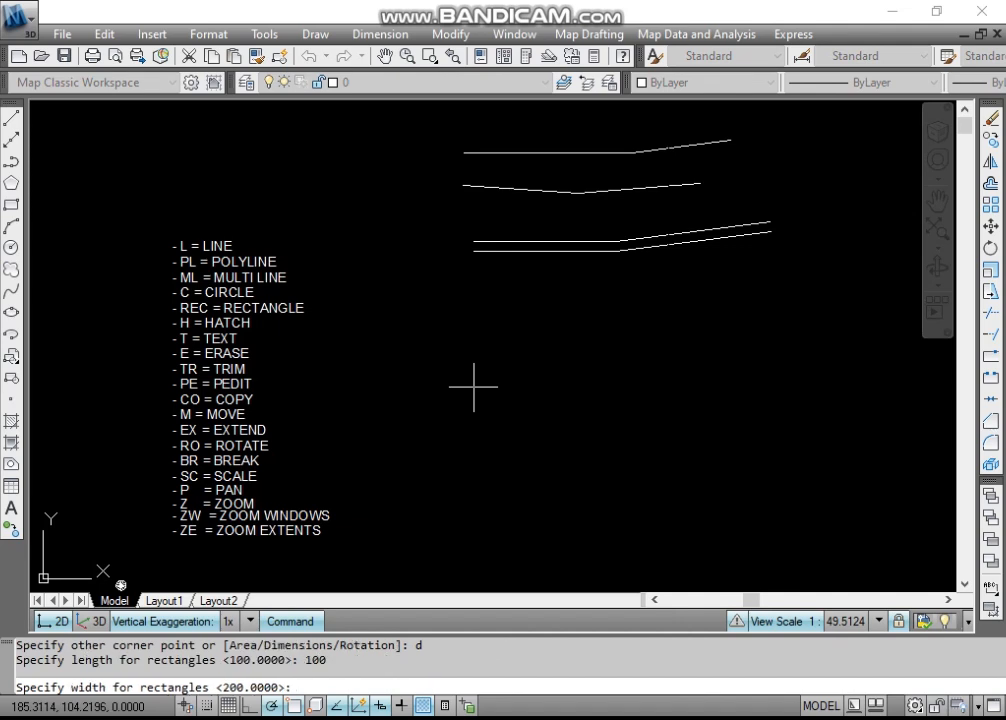
type("100")
key("Return")
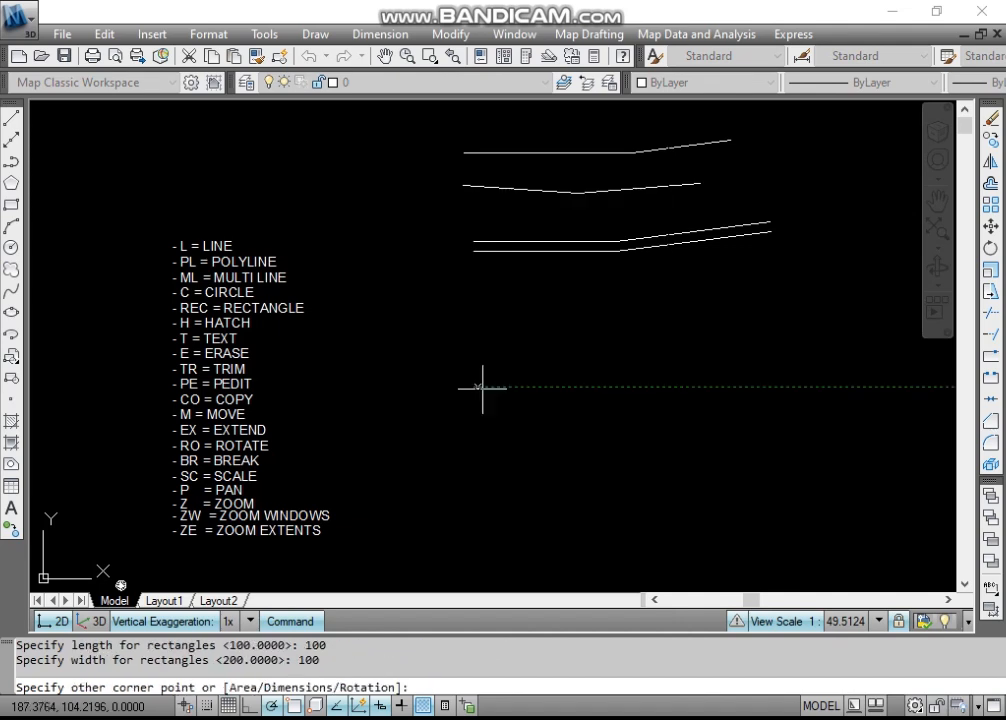
left_click(486, 387)
- Measure the bottom and left sides of the 100 by 100 square
left_click(492, 386)
left_click(497, 365)
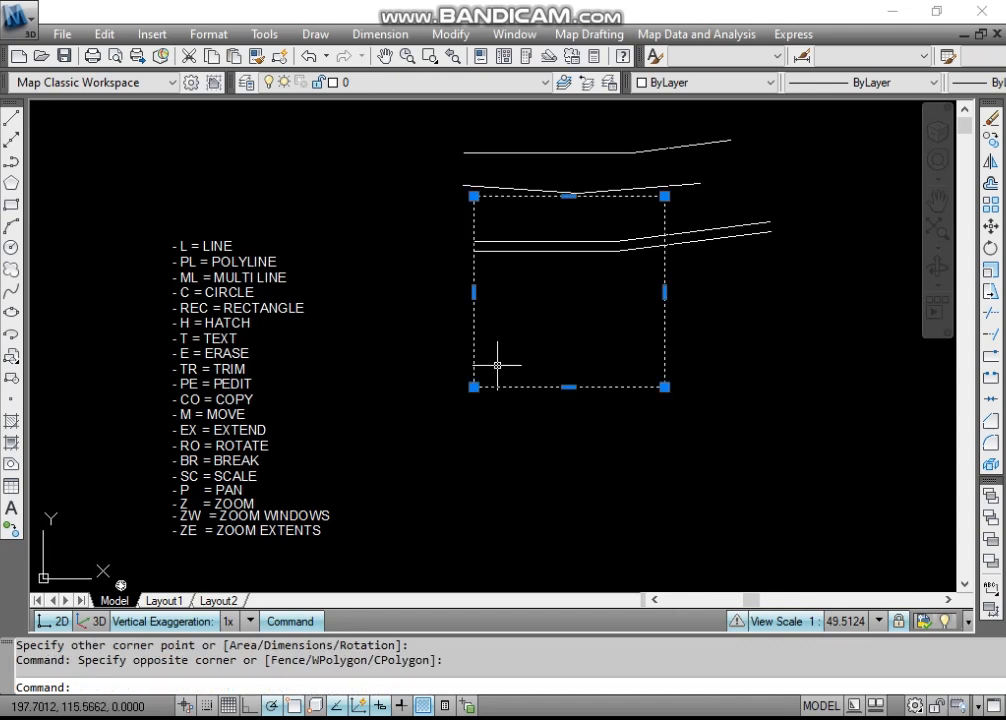
left_click(475, 384)
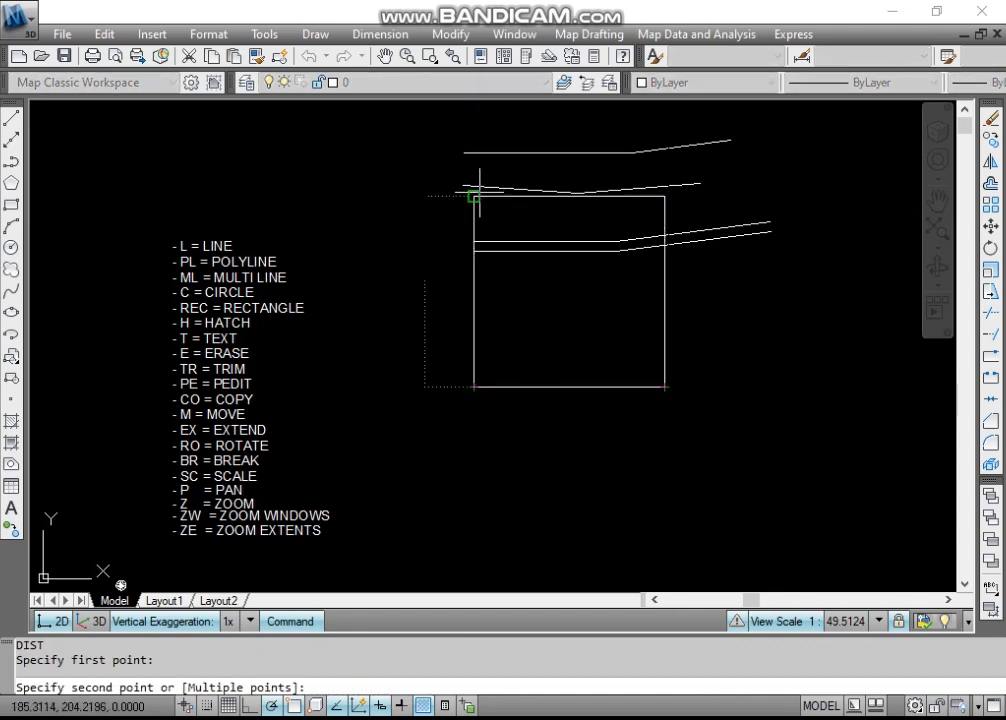
key("Escape")
key("Escape")
key("Escape")
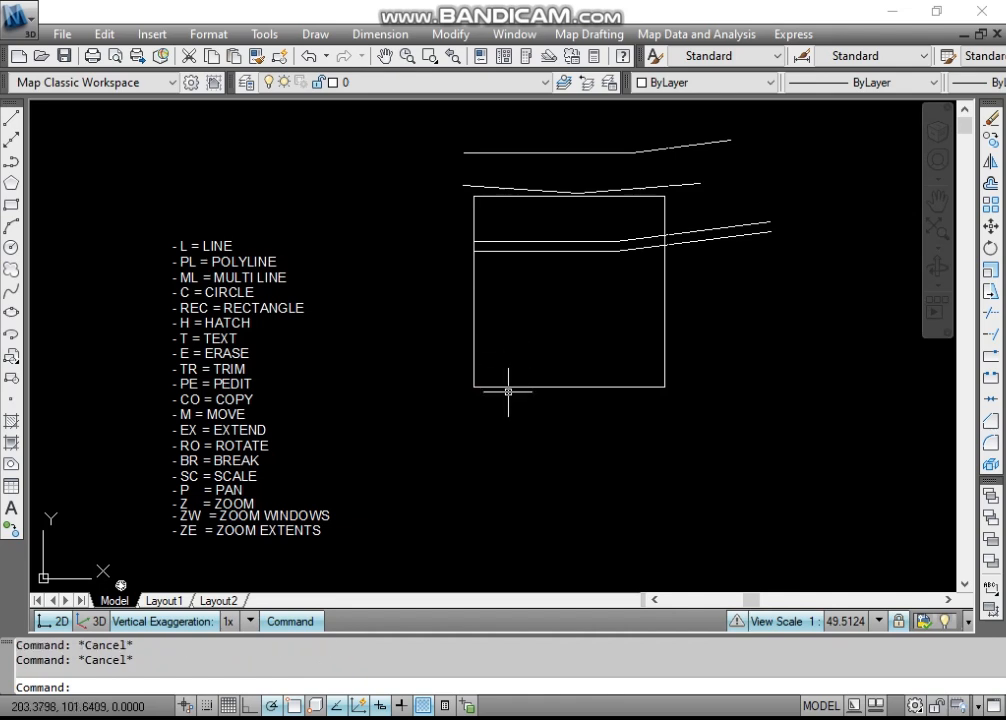
- Move the square straight down so it sits just below the exploded multiline without overlapping it
left_click(516, 381)
left_click(508, 408)
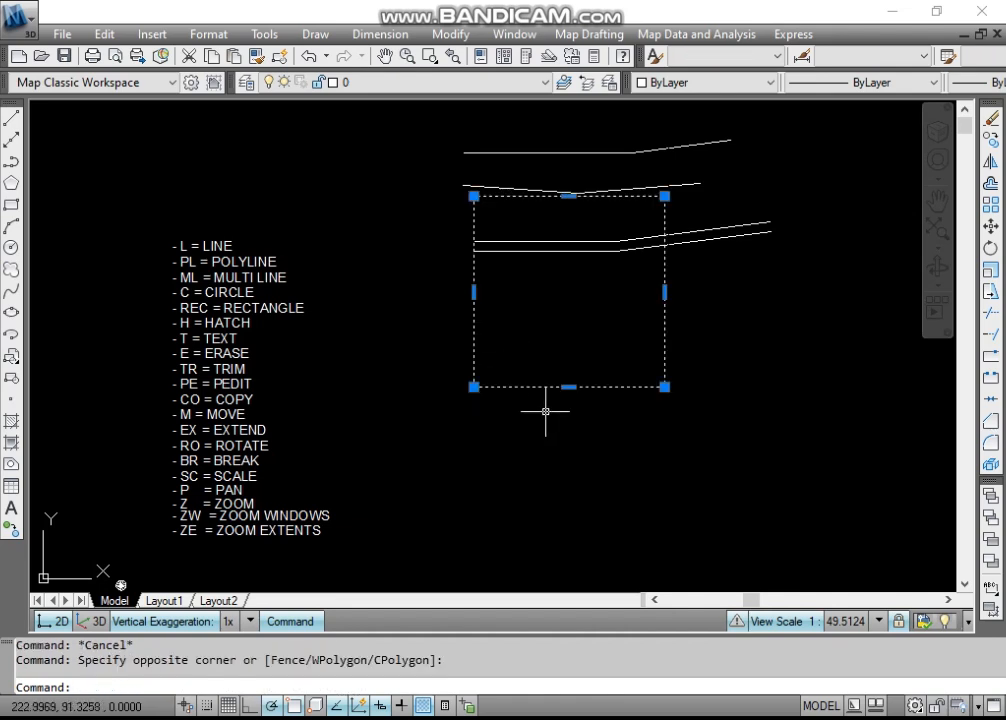
type("m")
key("Return")
left_click(767, 395)
left_click(767, 465)
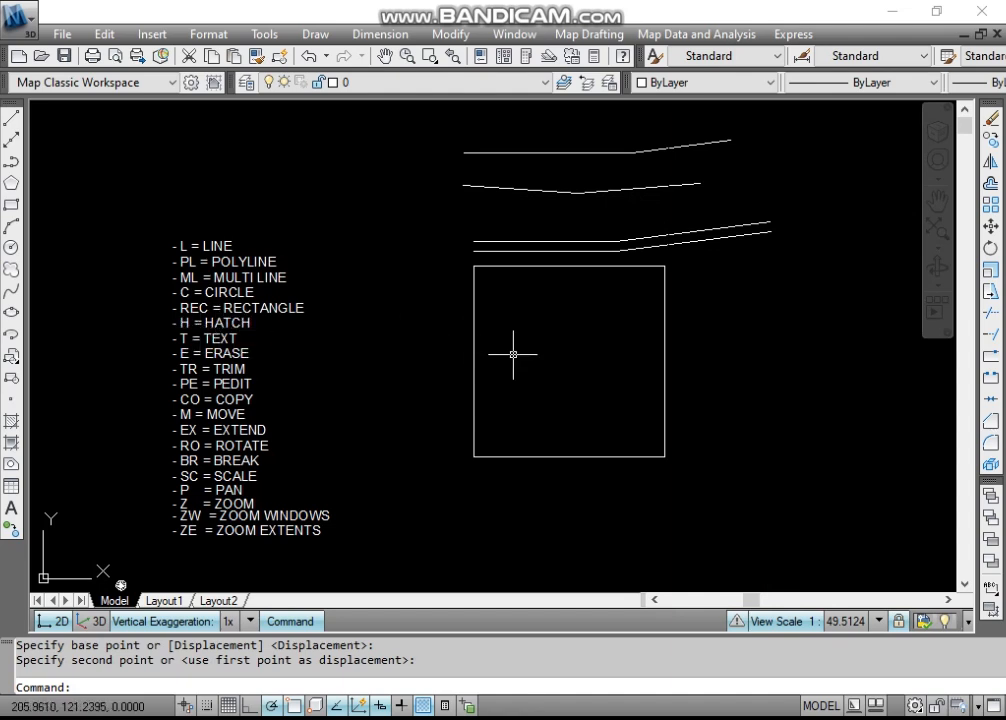
- Hatch the square with a widely spaced brick pattern and open the hatch's properties
type("H")
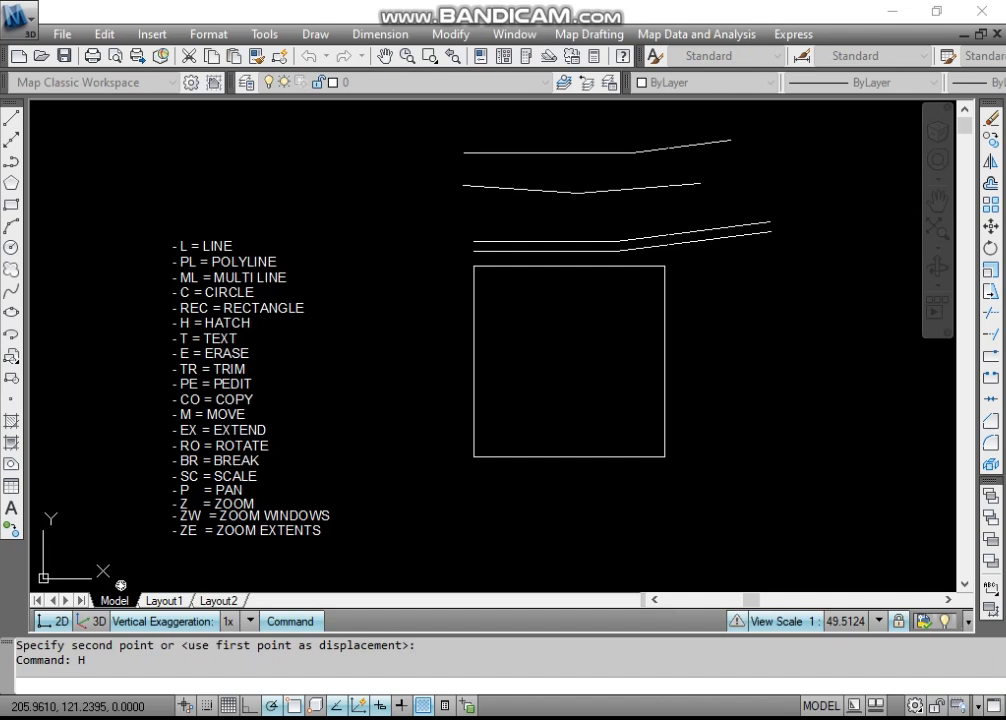
key("Return")
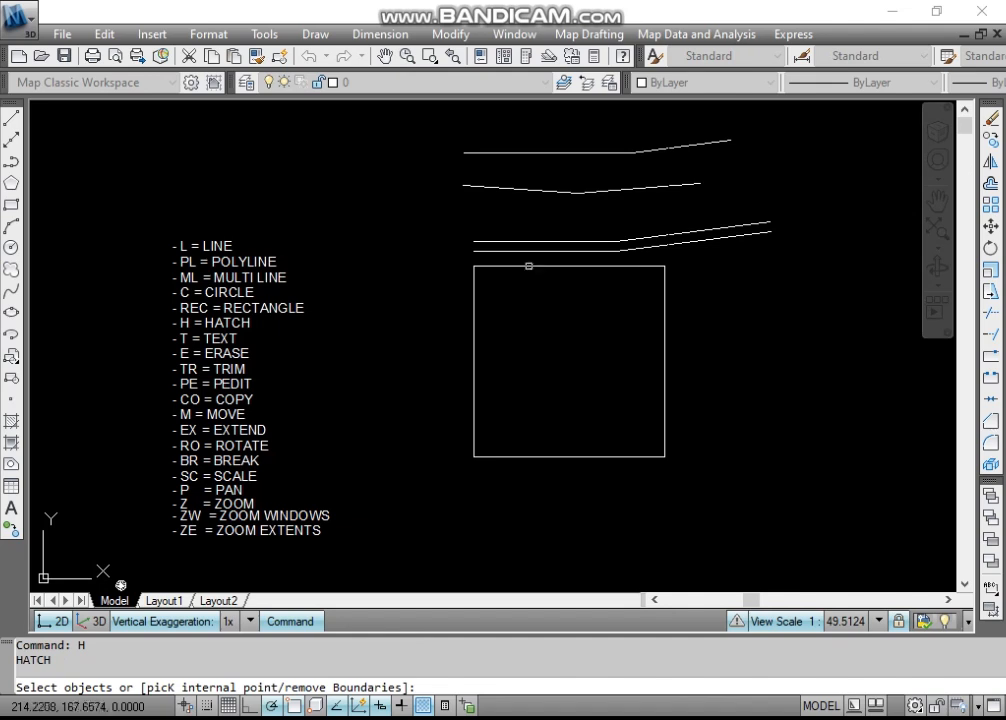
left_click(531, 266)
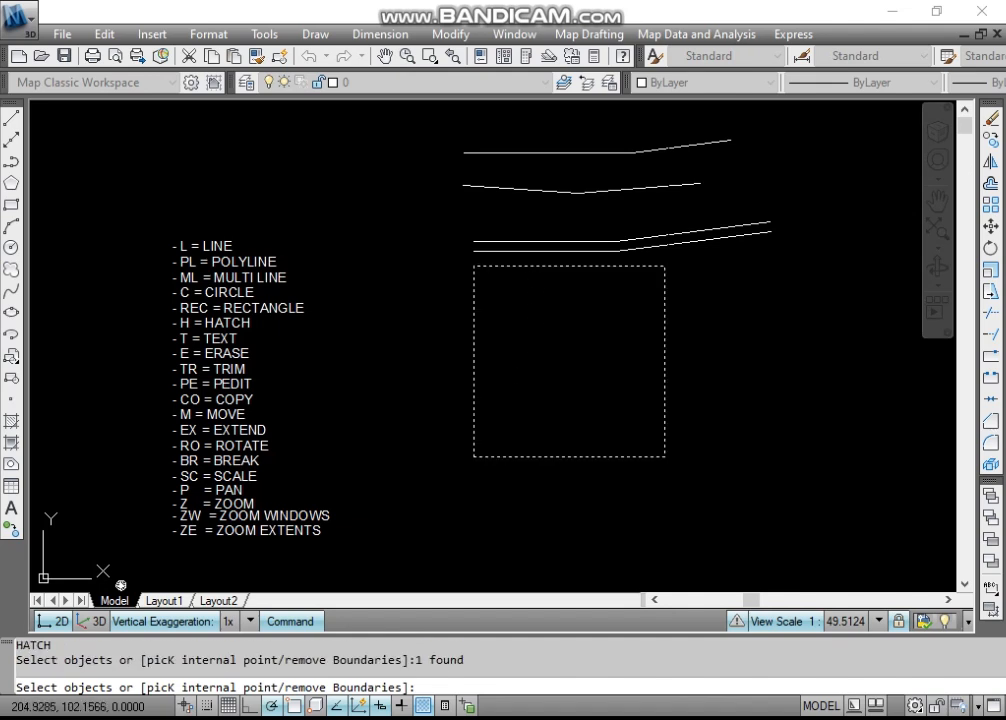
key("Return")
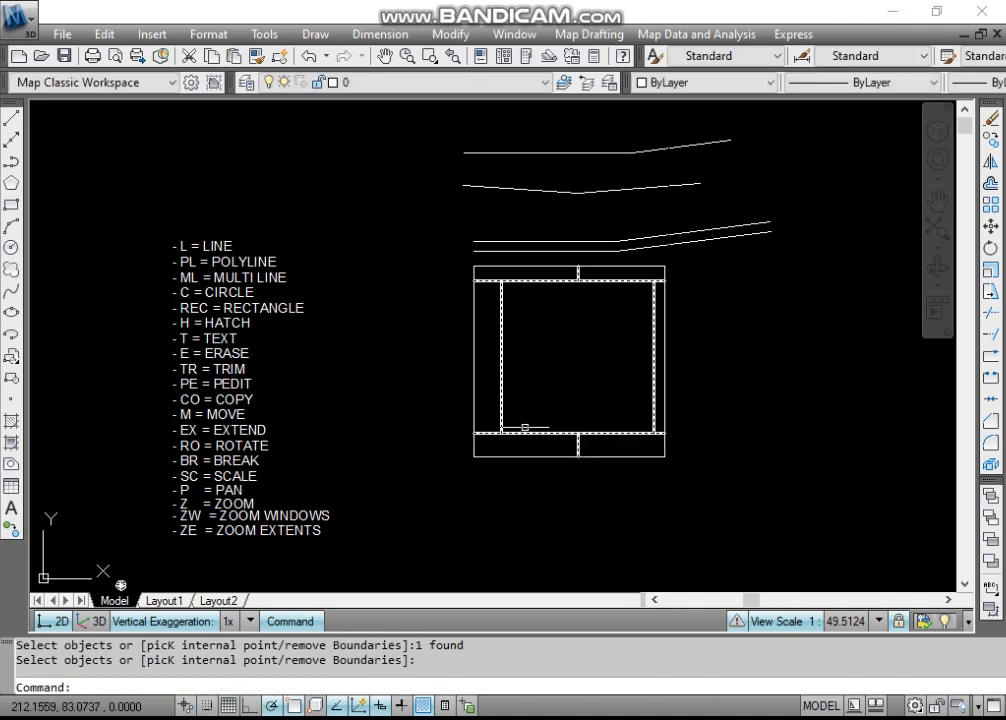
left_click(520, 432)
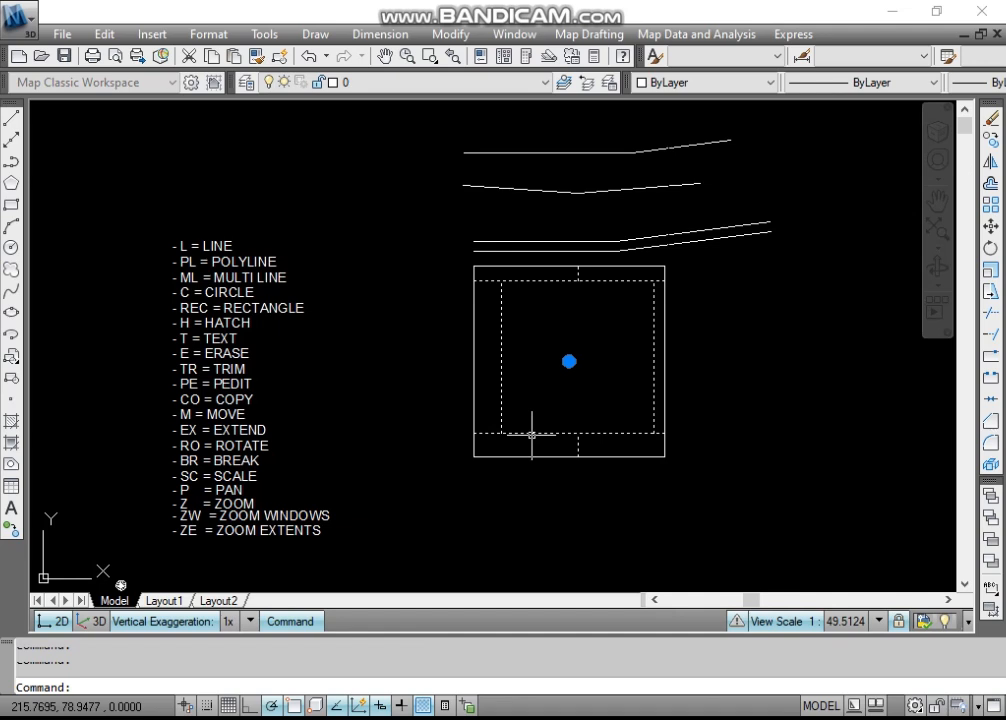
key("ctrl+1")
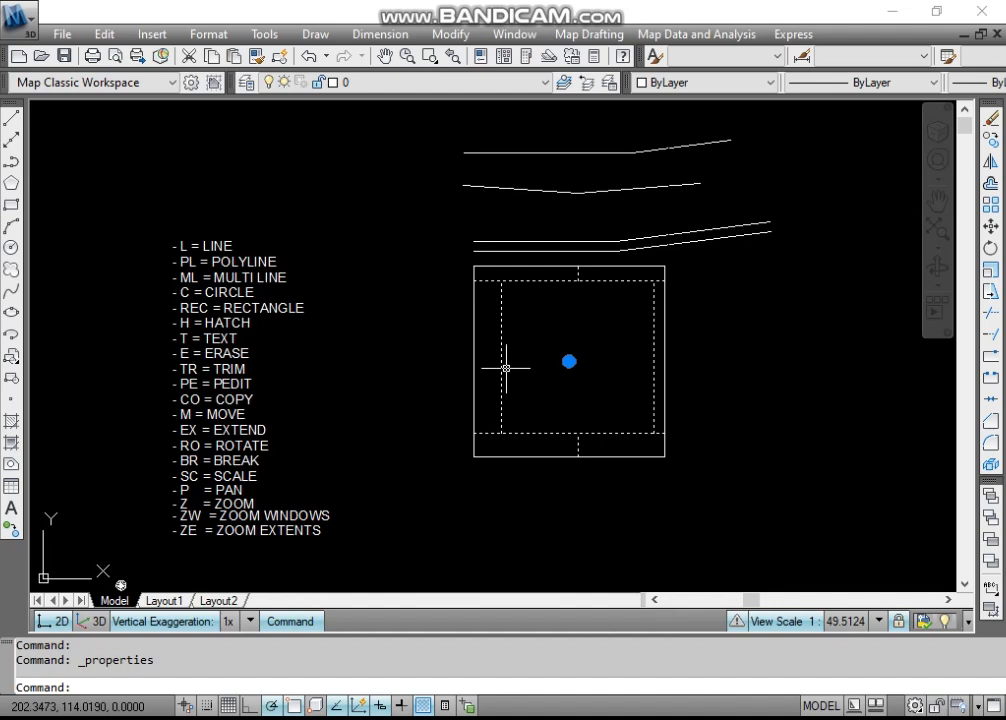
- Hatch the square with a denser brick pattern and delete the widely spaced hatch from it
type("h")
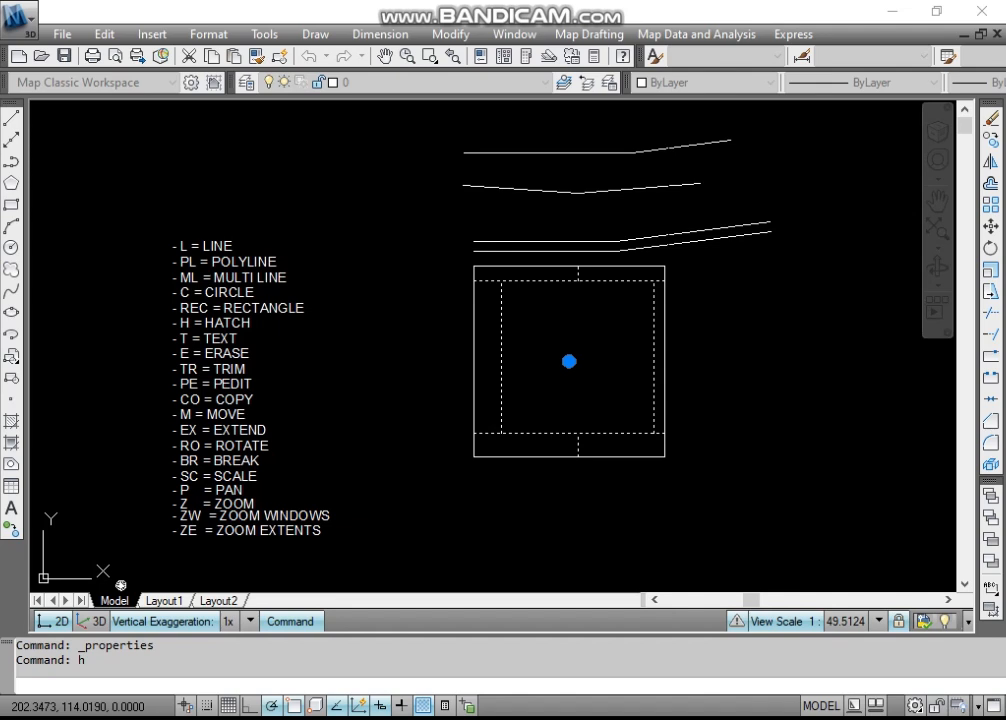
key("Return")
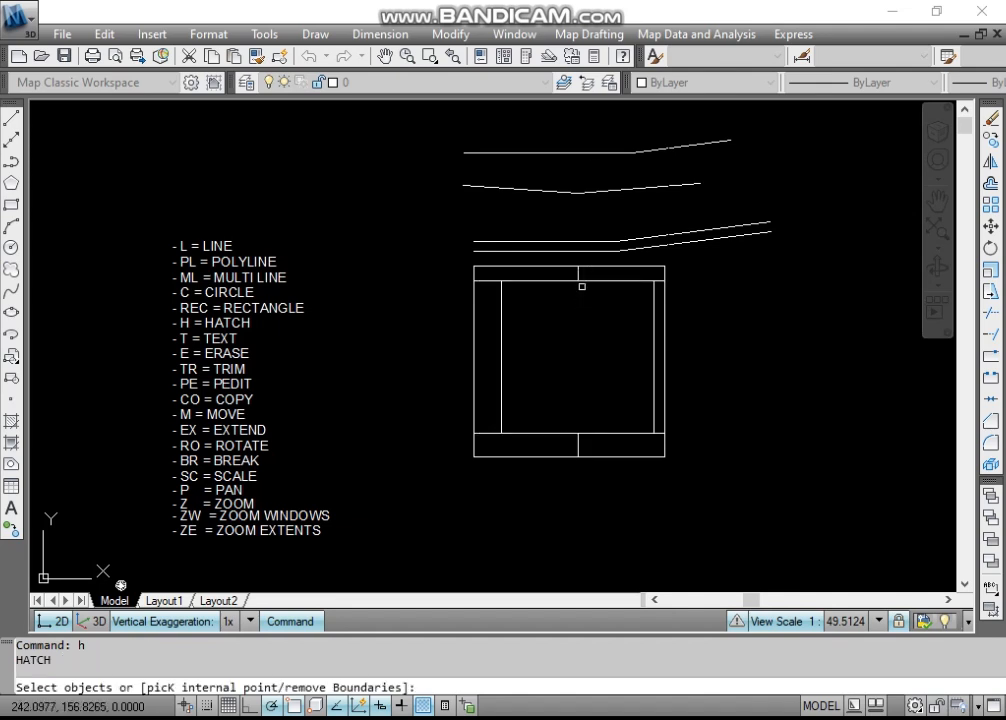
left_click(597, 272)
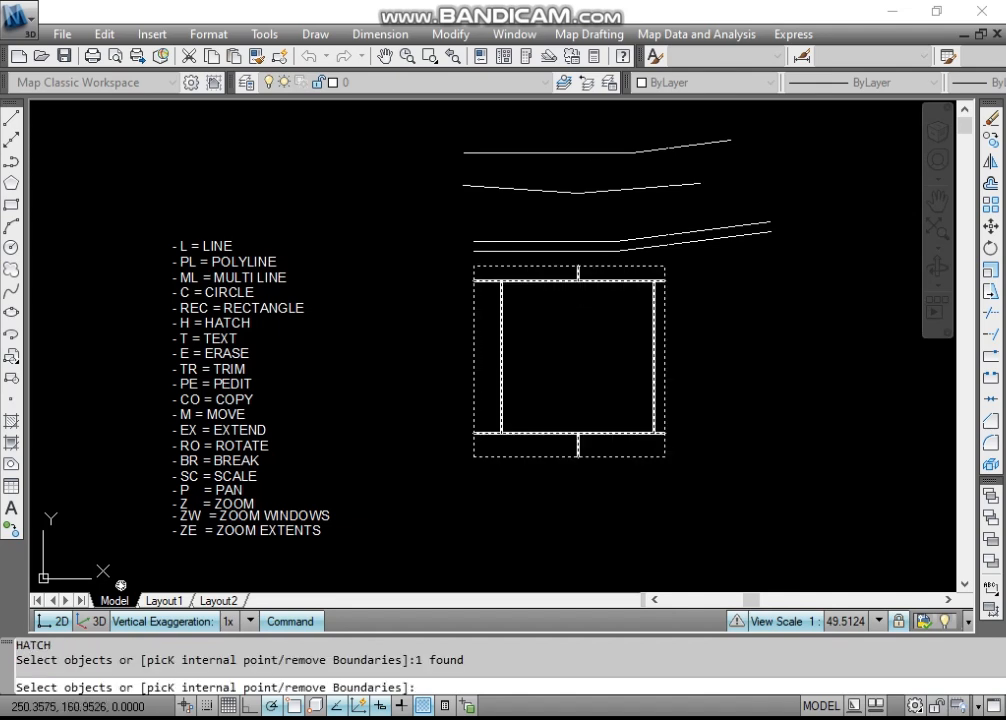
key("Return")
left_click(511, 391)
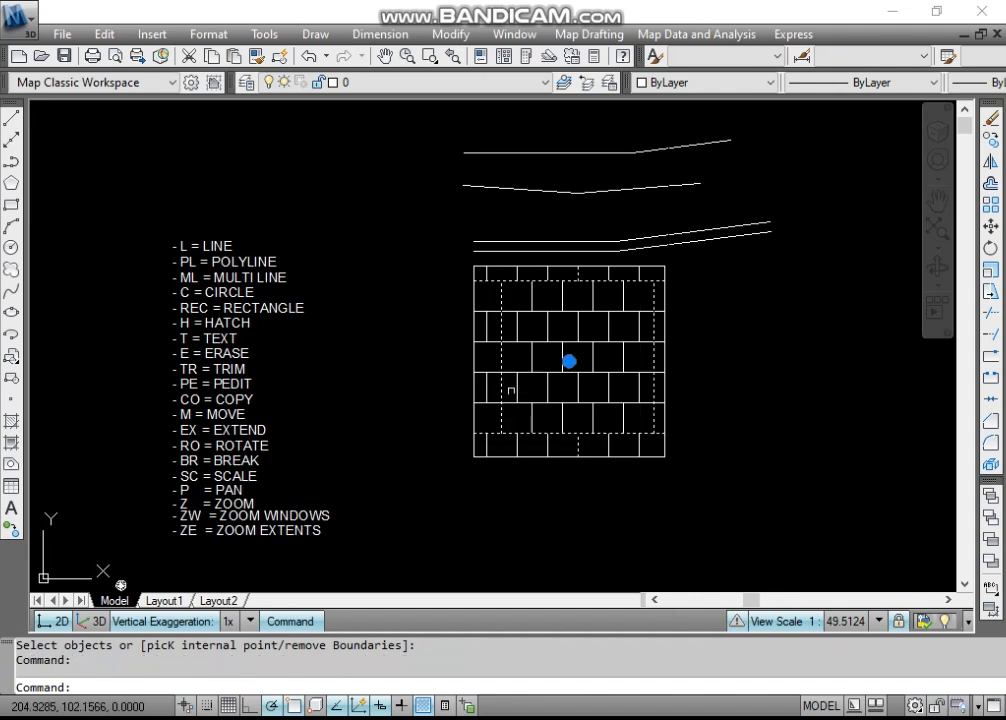
key("Delete")
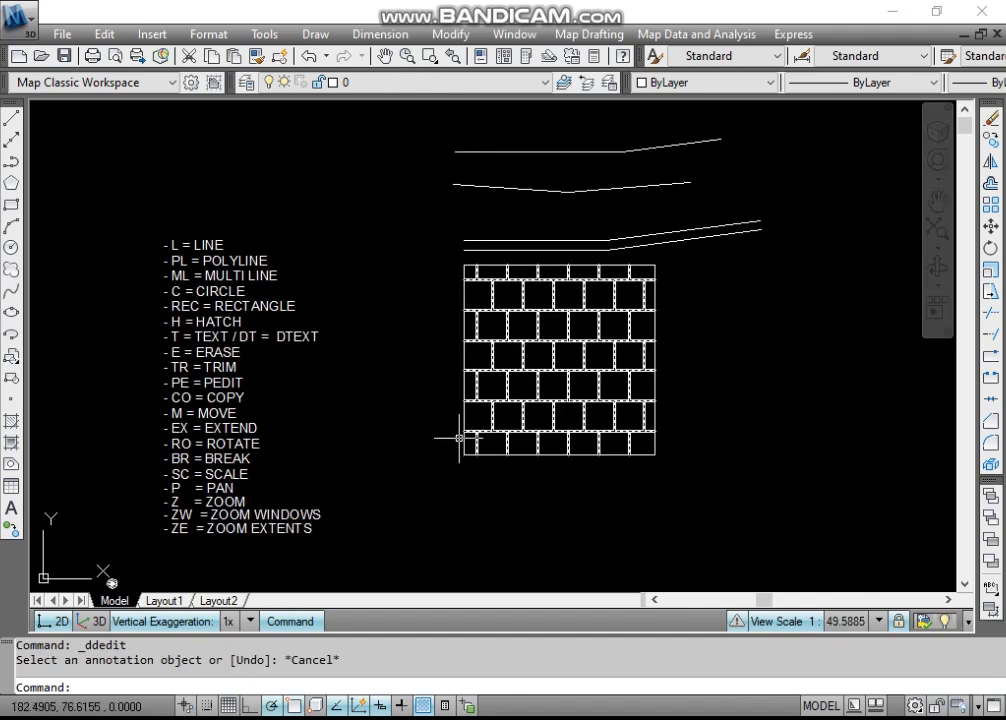
scroll(470, 483, "up", 2)
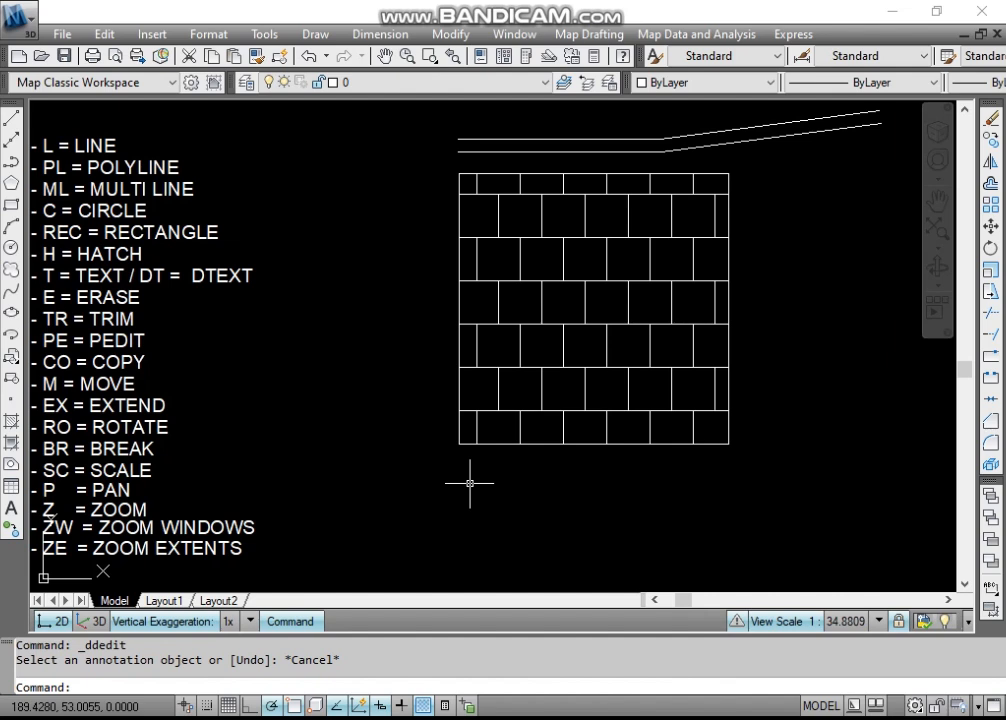
- Add the multiline text "AOTOCAD" with a height of 5 just below the hatched square
type("t")
key("Return")
left_click(464, 521)
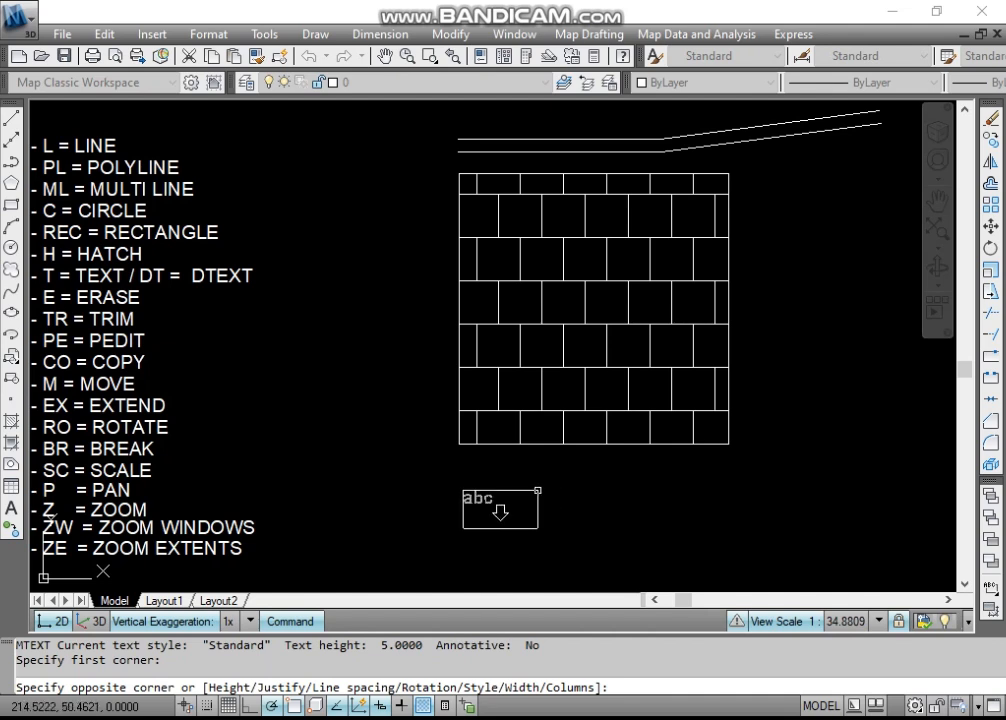
type("h")
key("Return")
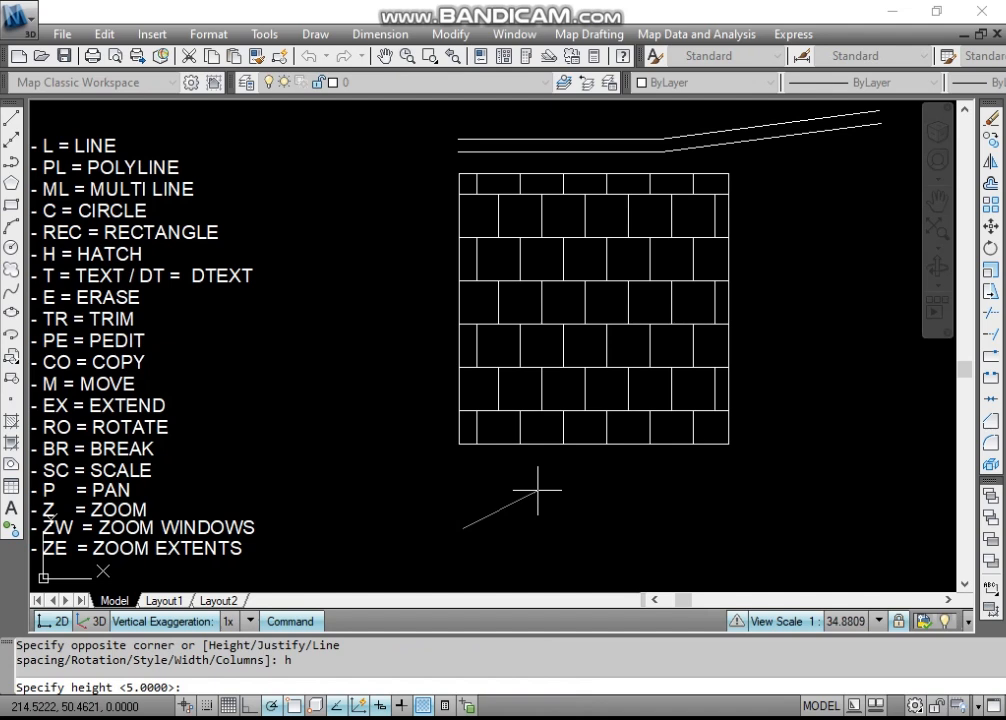
type("5")
key("Return")
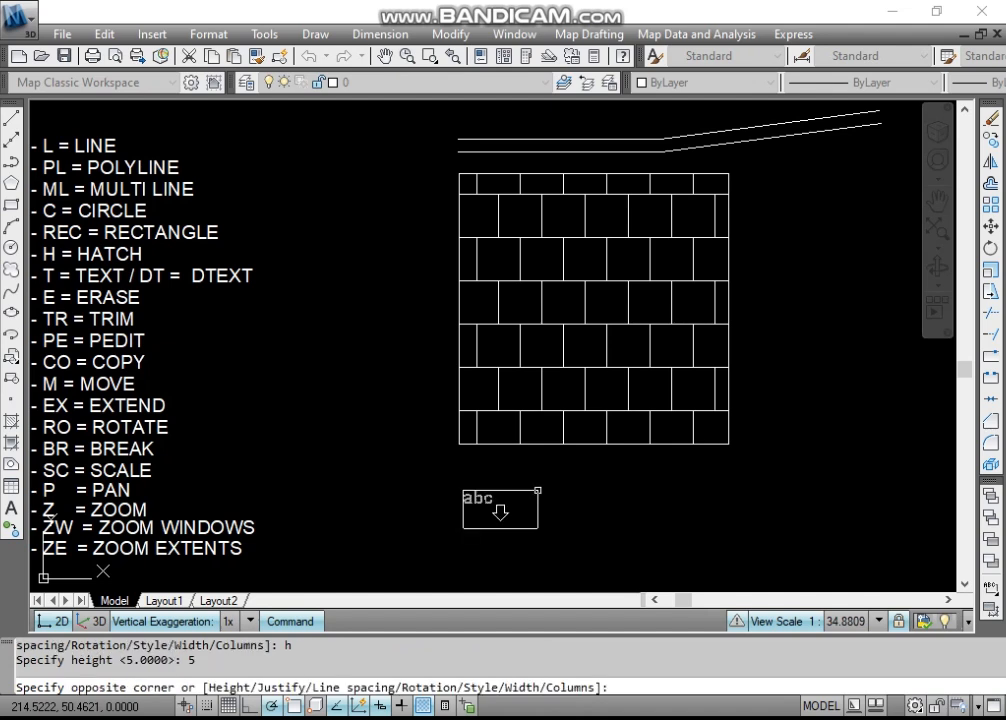
left_click(538, 490)
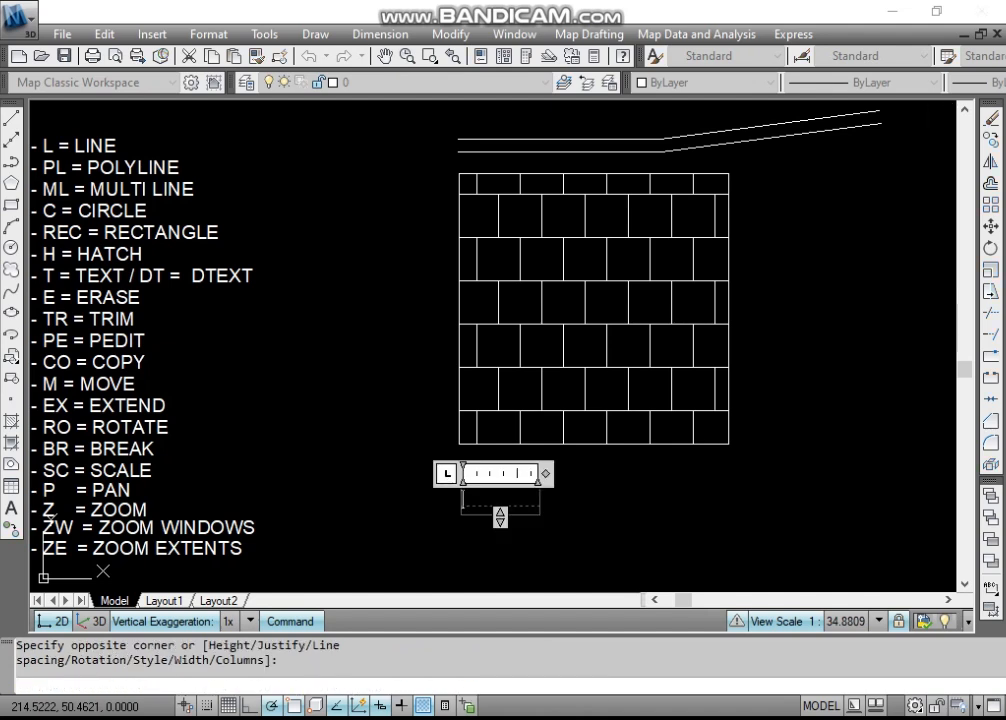
type("AOTOCAD")
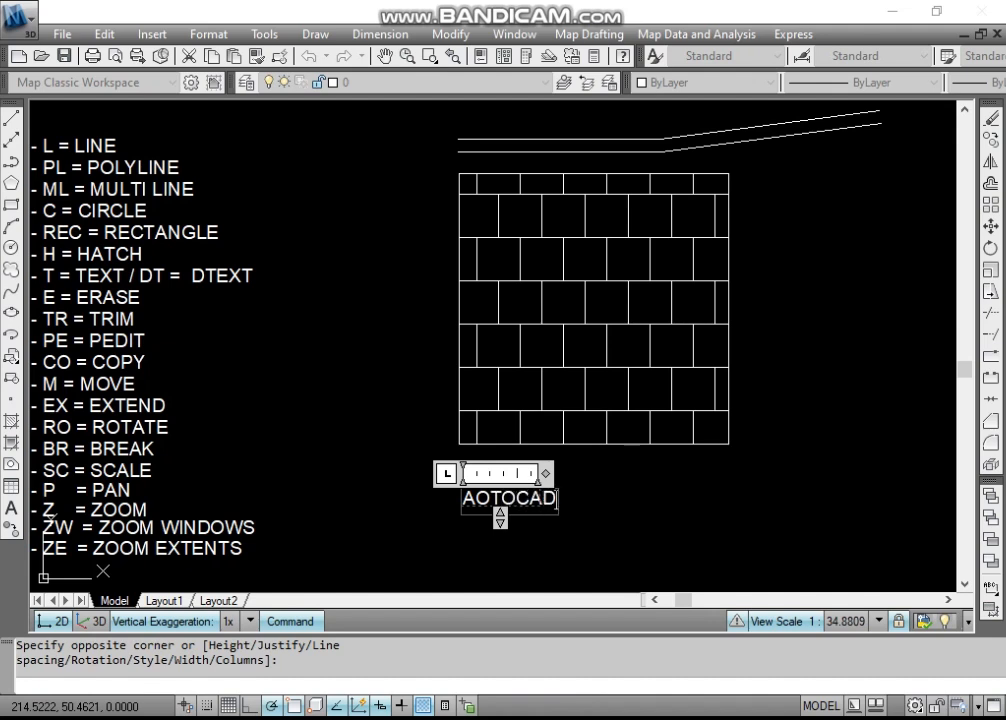
left_click(773, 367)
- Correct the spelling of the multiline text below the square to "AUTOCAD"
left_click_drag(516, 476, 460, 521)
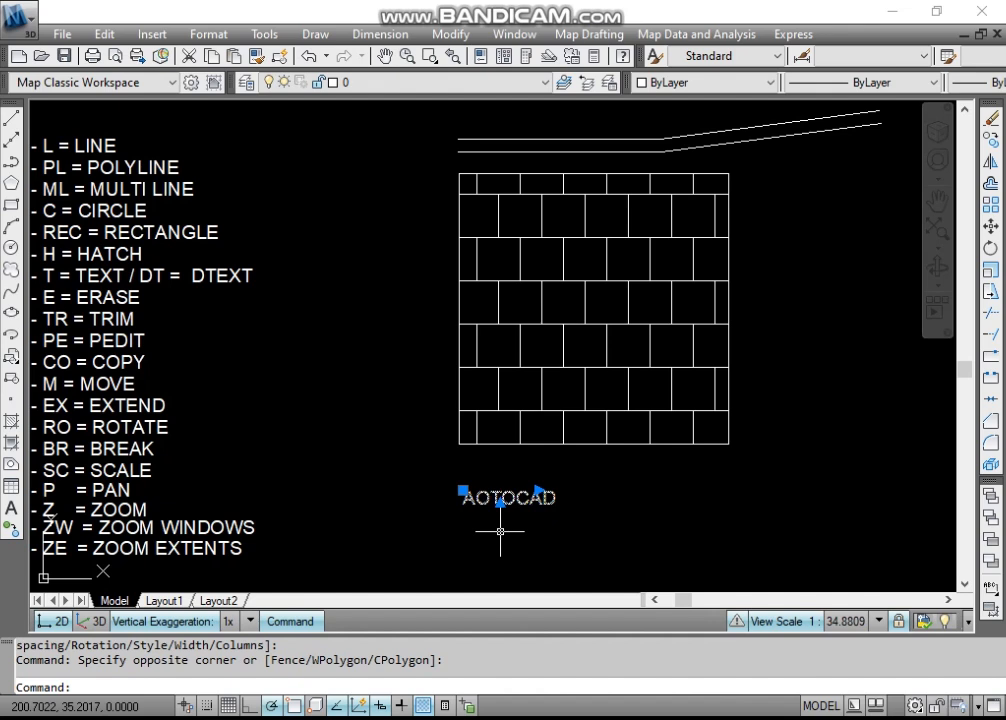
scroll(495, 511, "up", 5)
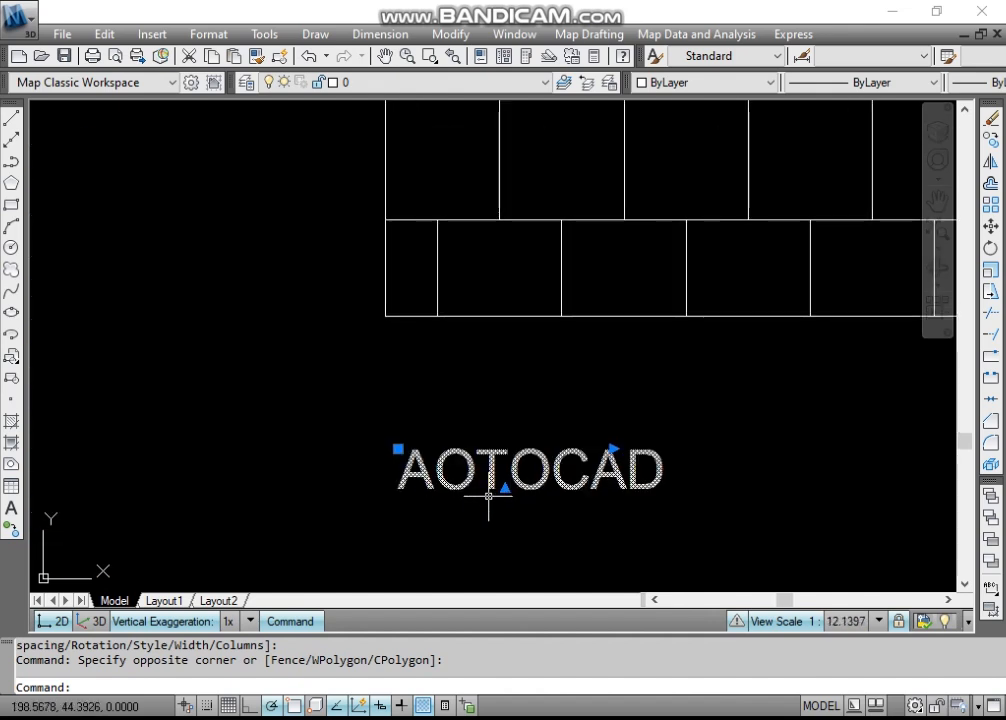
scroll(488, 496, "down", 2)
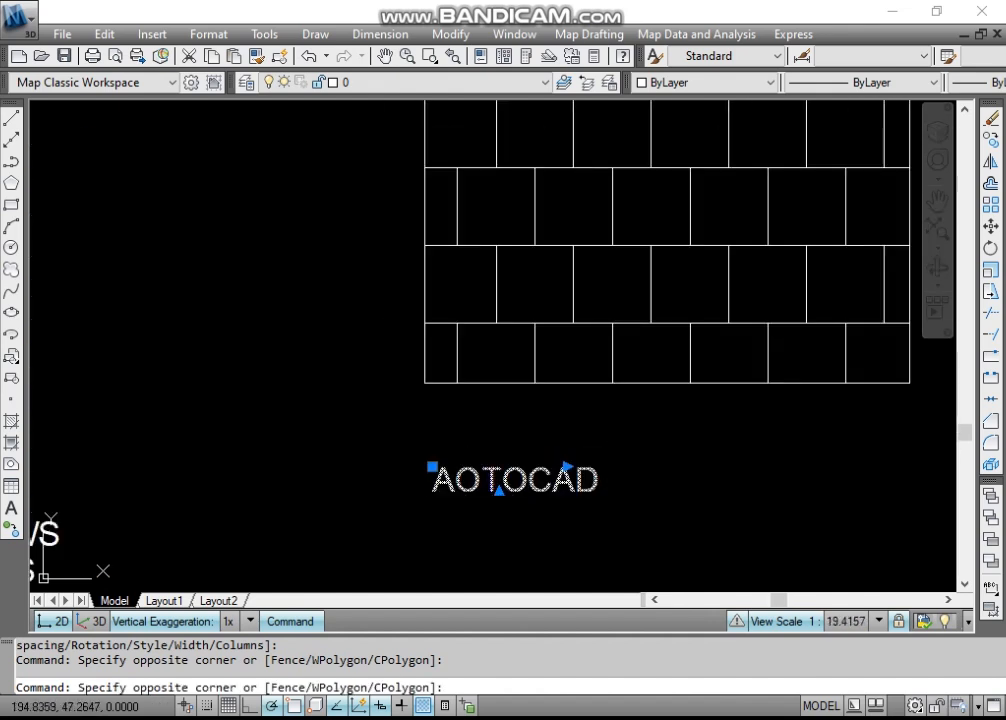
double_click(455, 484)
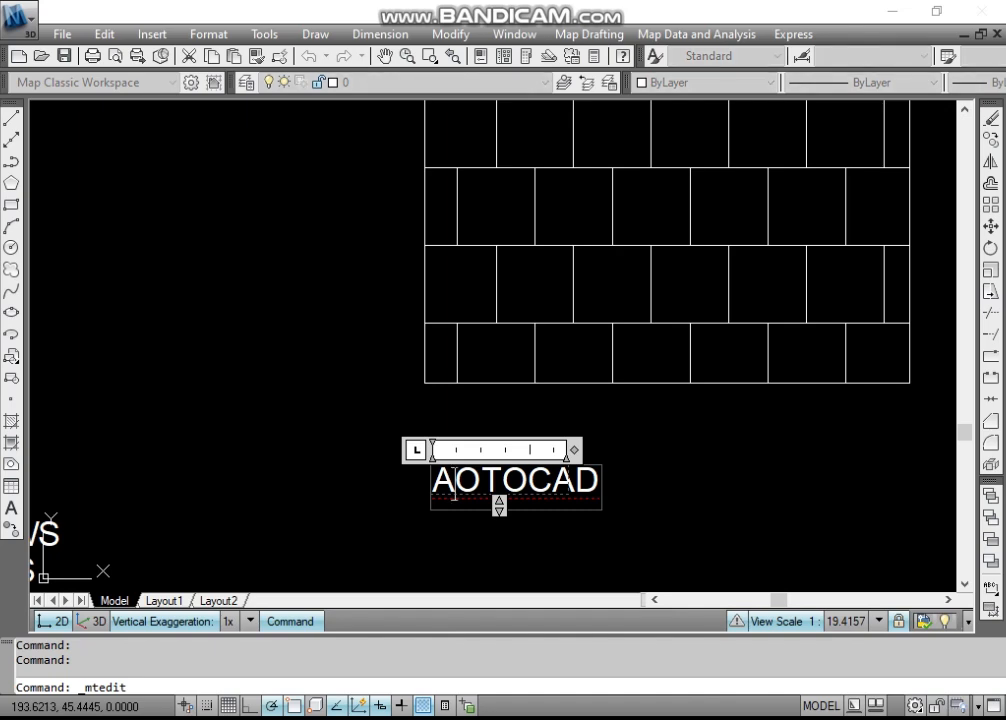
left_click_drag(456, 490, 480, 491)
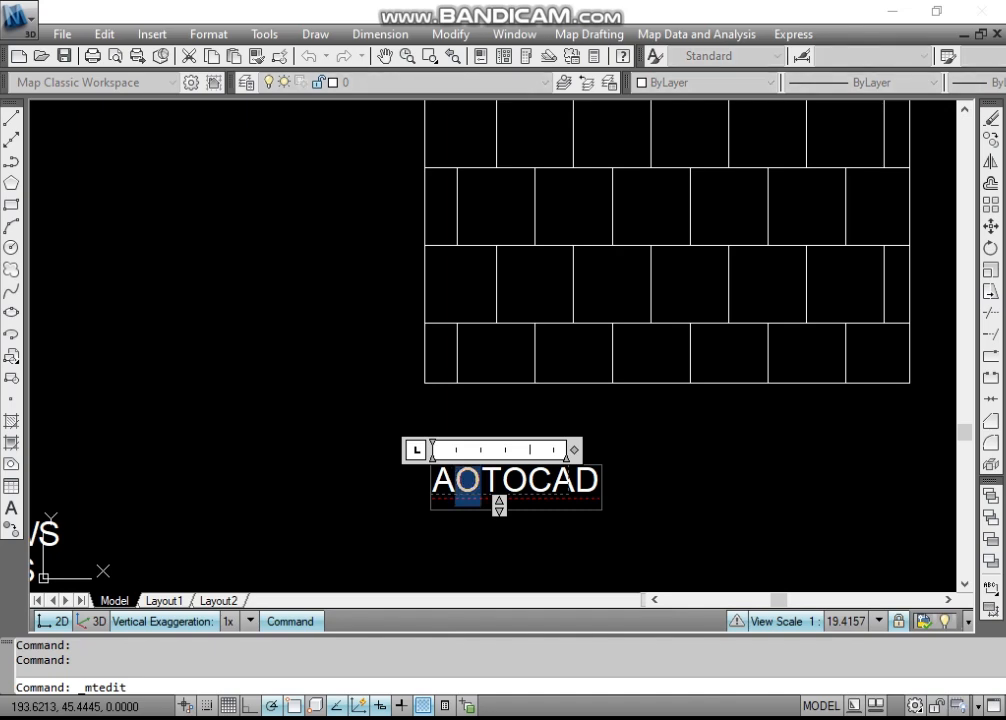
type("U")
key("Escape")
scroll(644, 478, "down", 4)
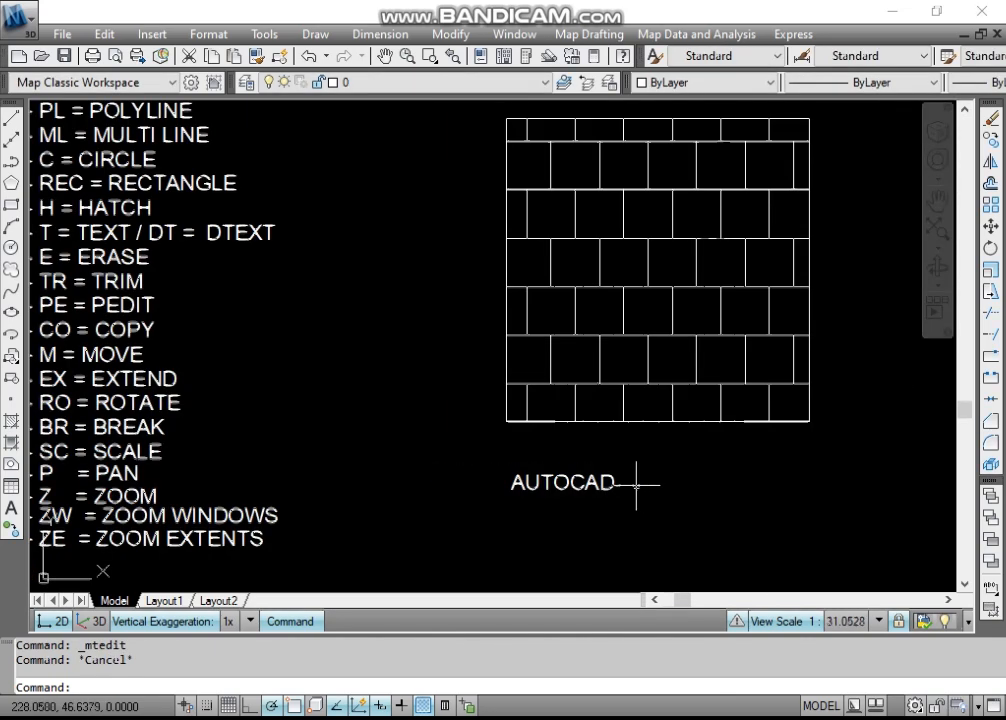
- Add the single-line text "AUTACAD" with a height of 5 and the default rotation directly below the multiline text
scroll(590, 498, "up", 3)
type("dt")
key("Return")
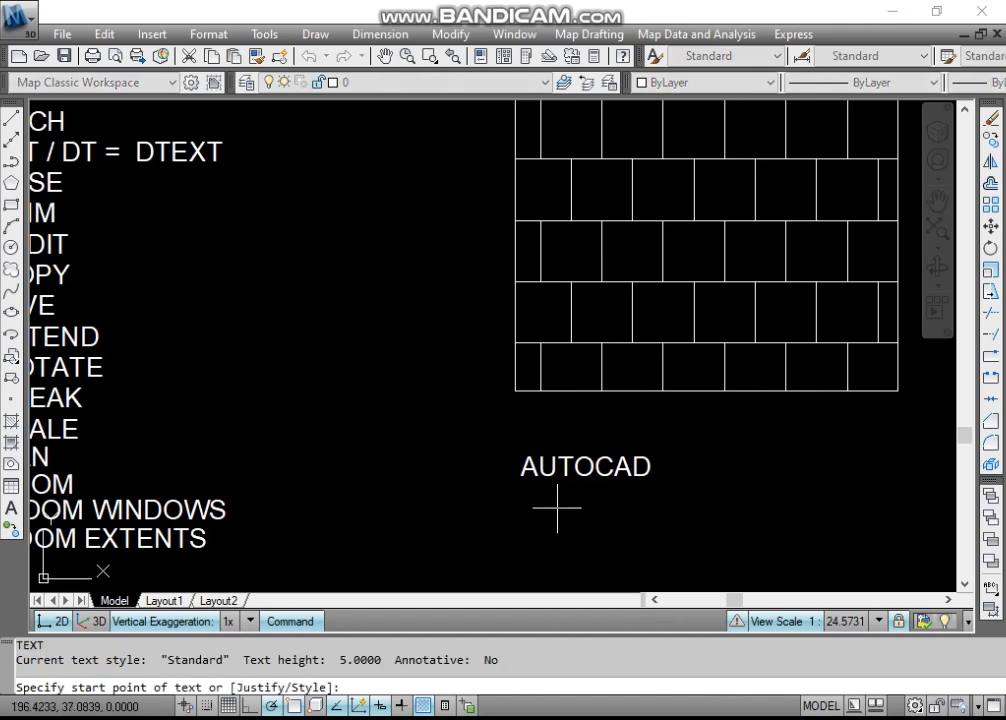
left_click(521, 519)
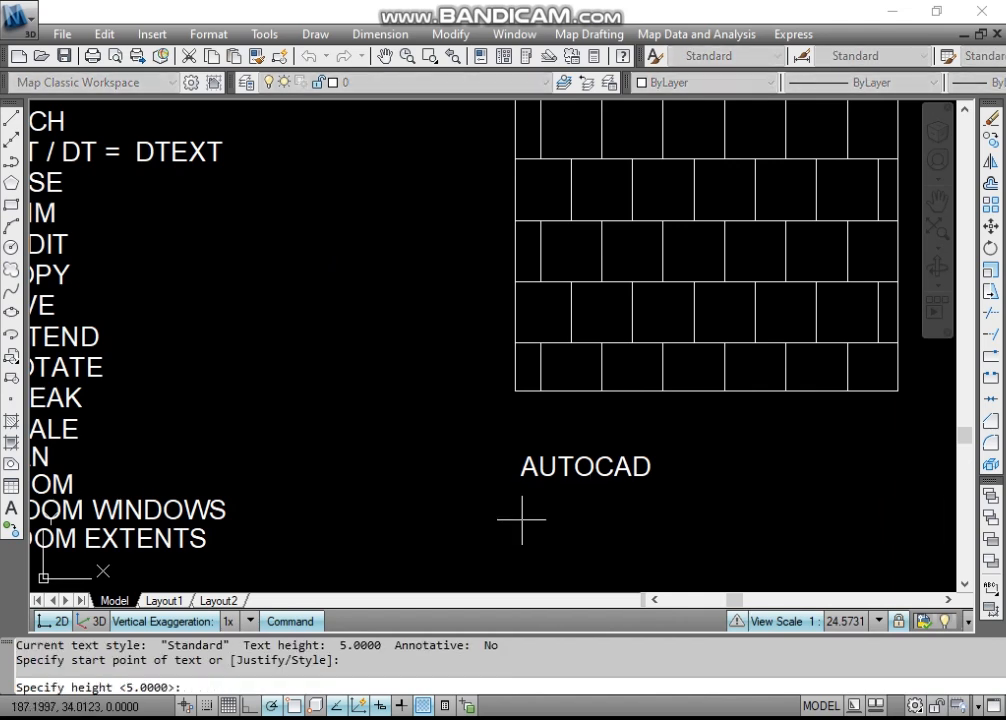
type("5")
key("Return")
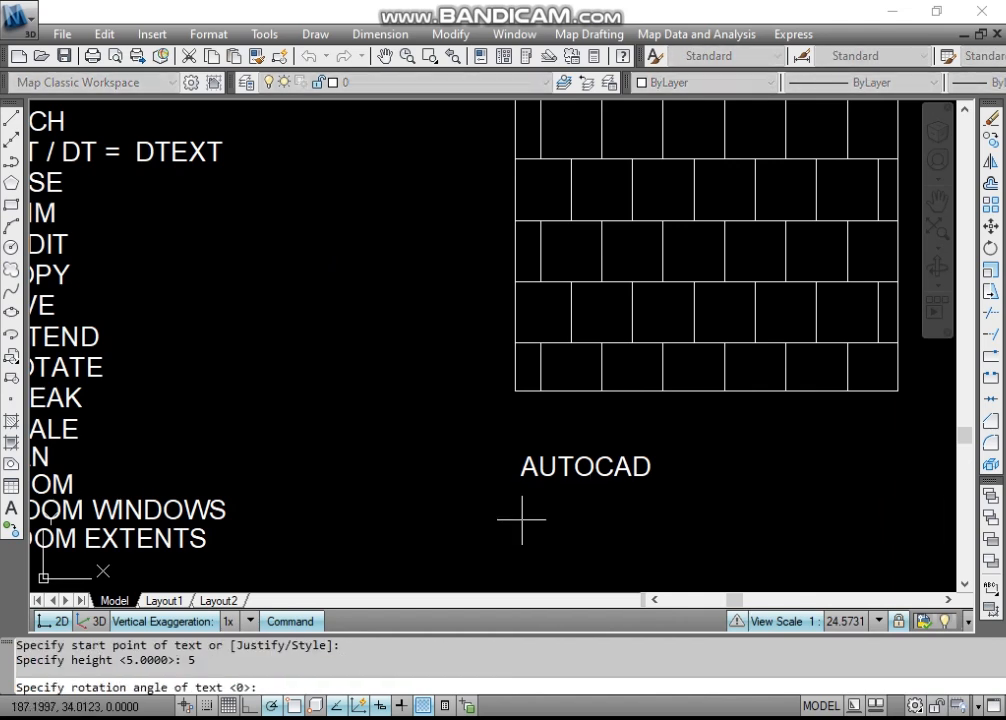
key("Return")
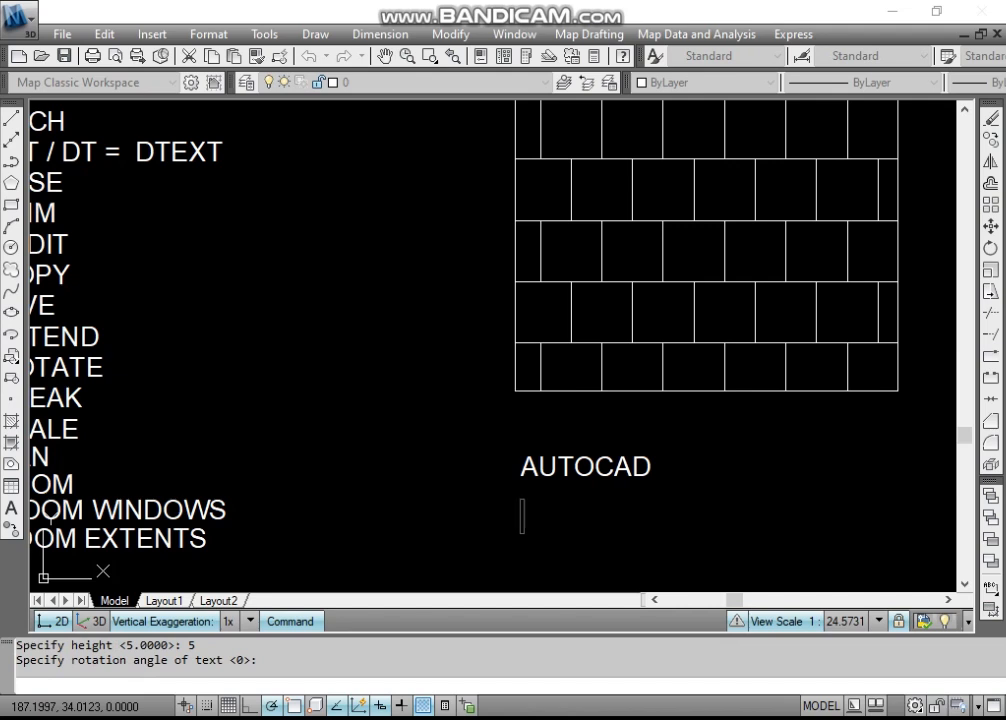
type("AUTACAD")
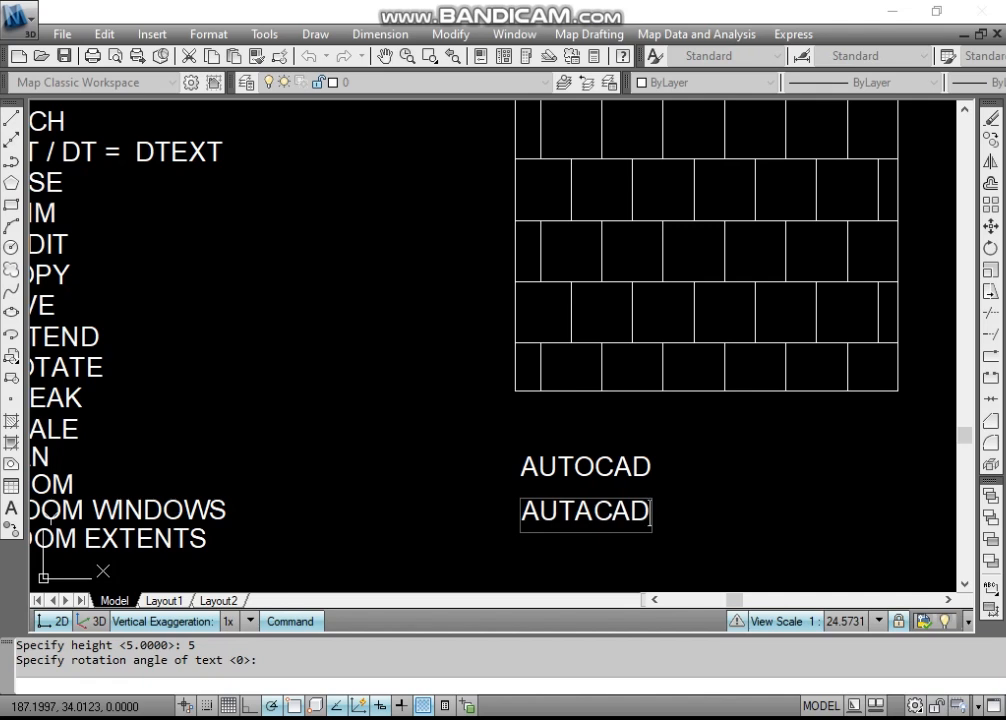
- Correct the spelling of the single-line text to "AUTOCAD" and finish the text command
left_click_drag(594, 514, 575, 514)
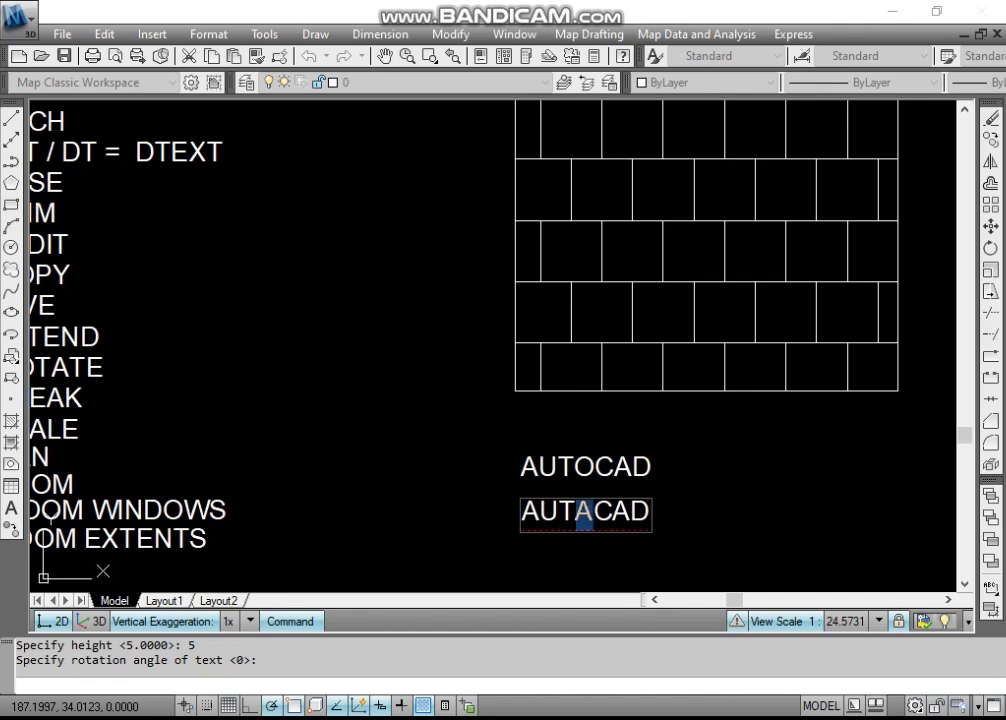
type("O")
key("Escape")
- Compare the grips and editing modes of the single-line and multiline AUTOCAD texts, leaving both texts unedited
left_click(614, 520)
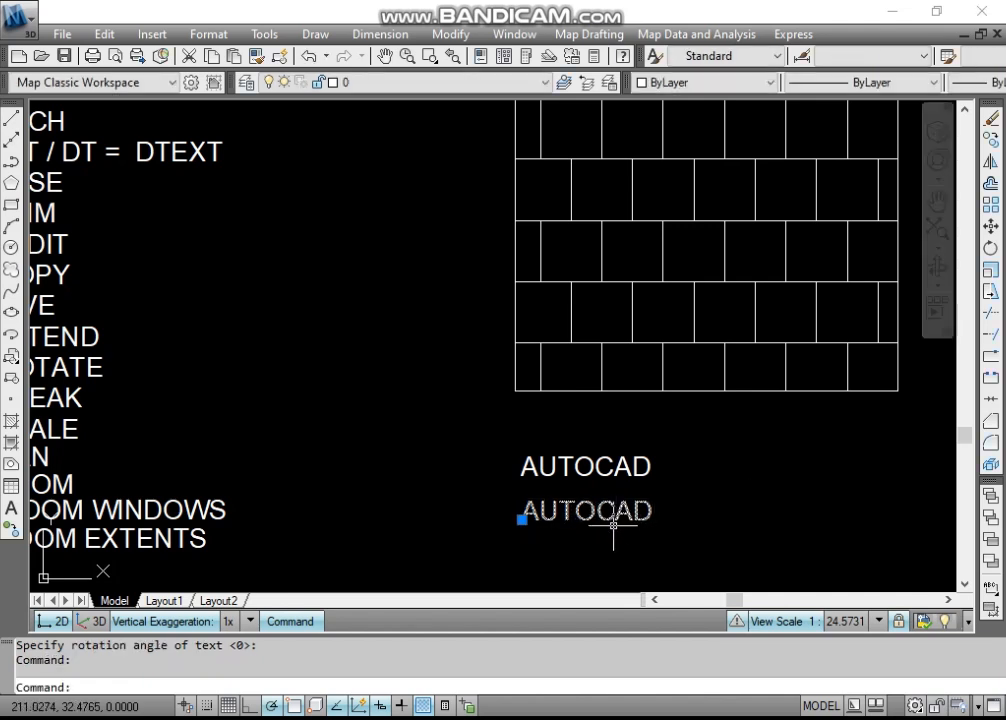
left_click(583, 472)
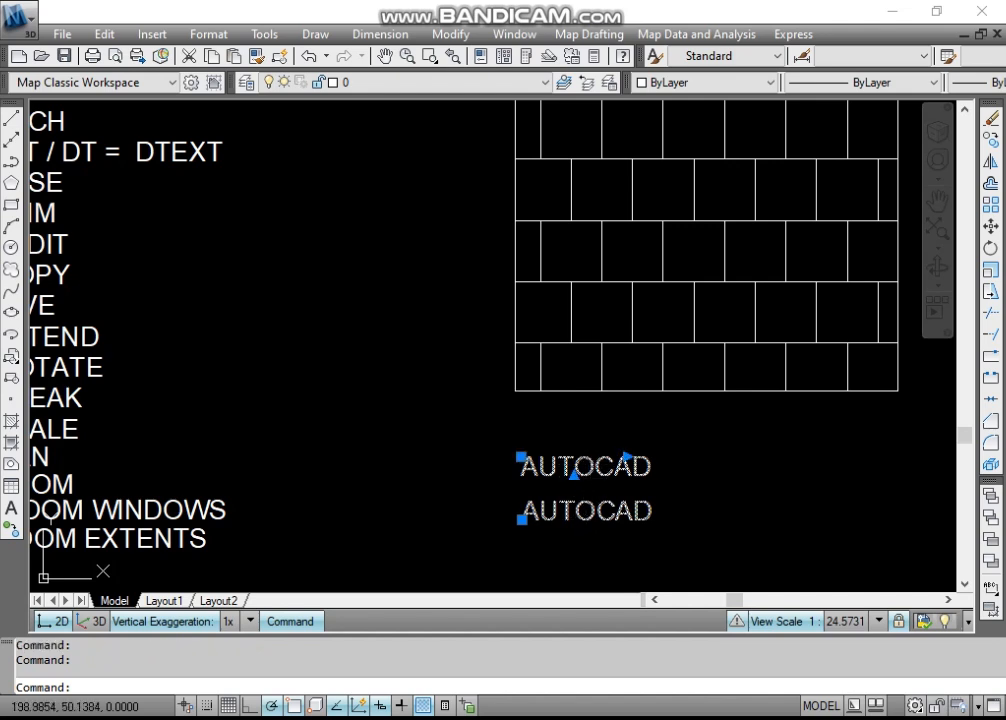
key("Escape")
key("Escape")
double_click(588, 516)
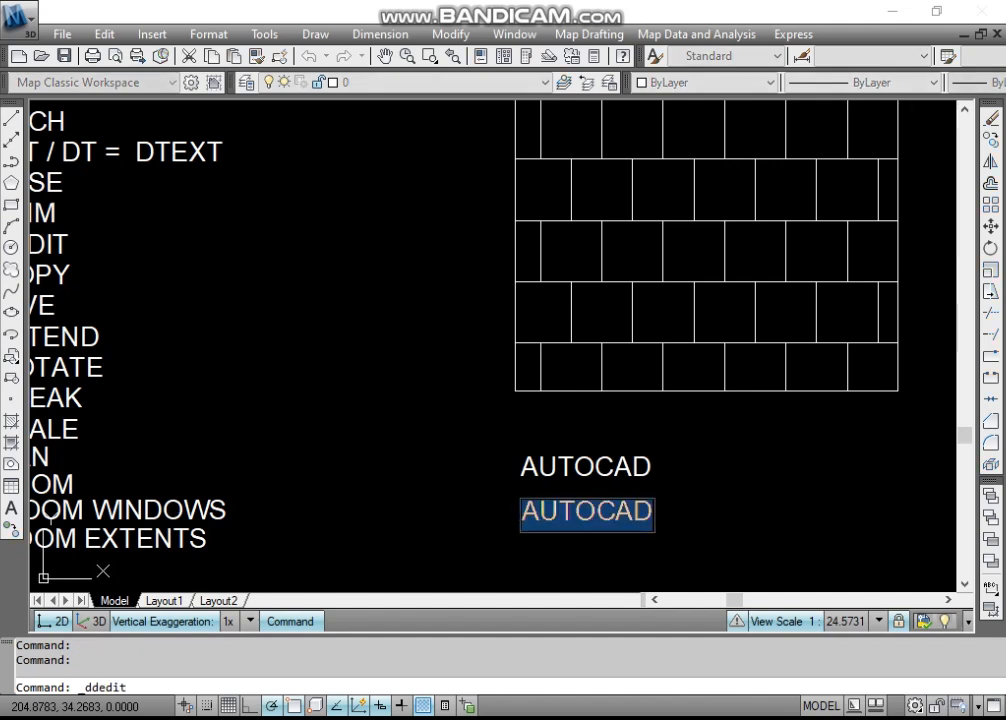
key("Return")
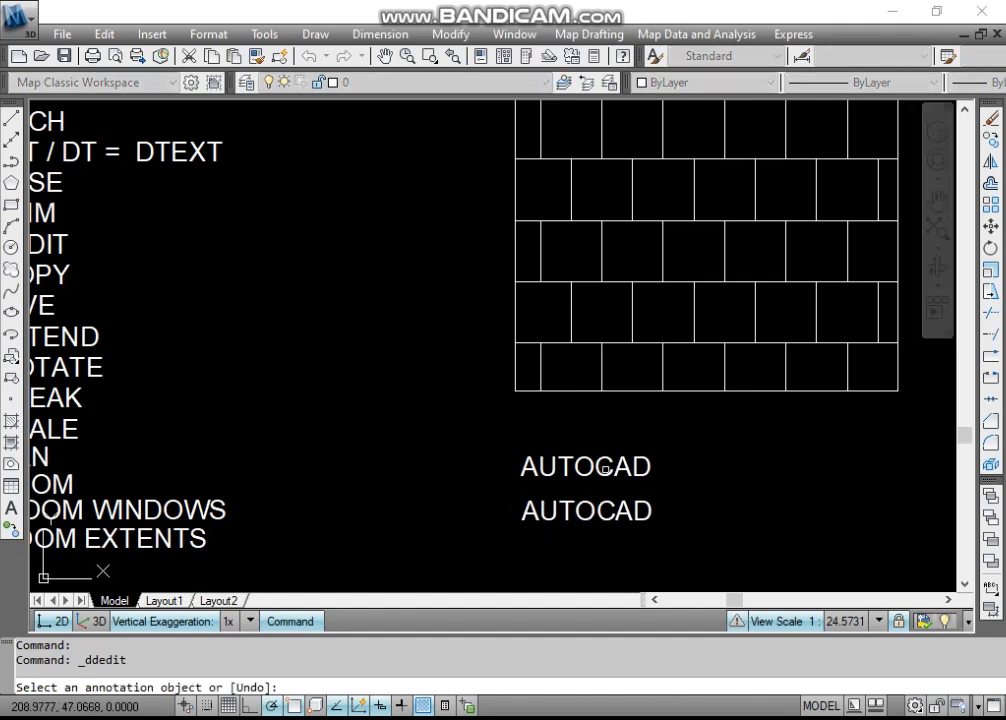
key("Escape")
left_click(604, 476)
double_click(604, 470)
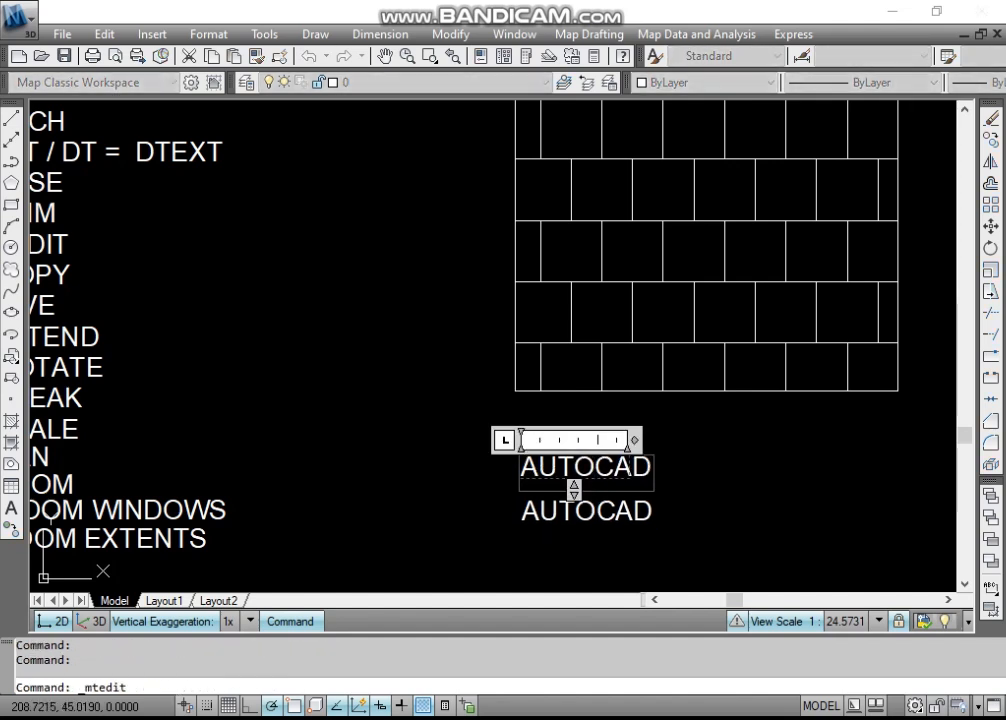
key("Escape")
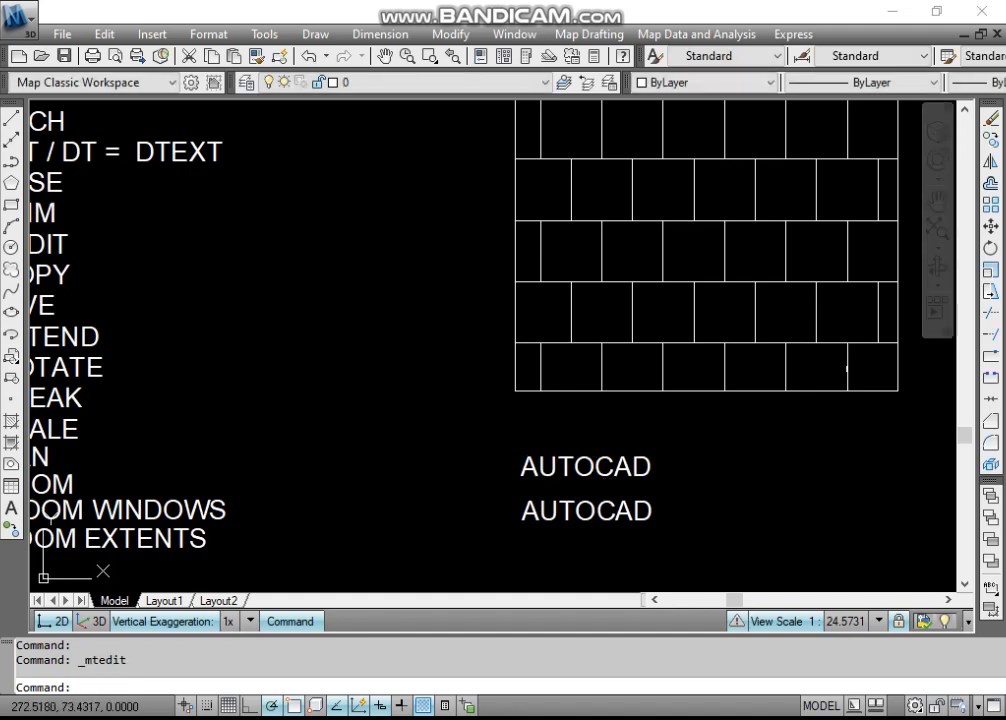
key("Escape")
key("Escape")
- Erase both AUTOCAD texts and all the drawn objects beside the shortcut list, and undo the erasure
scroll(664, 481, "down", 4)
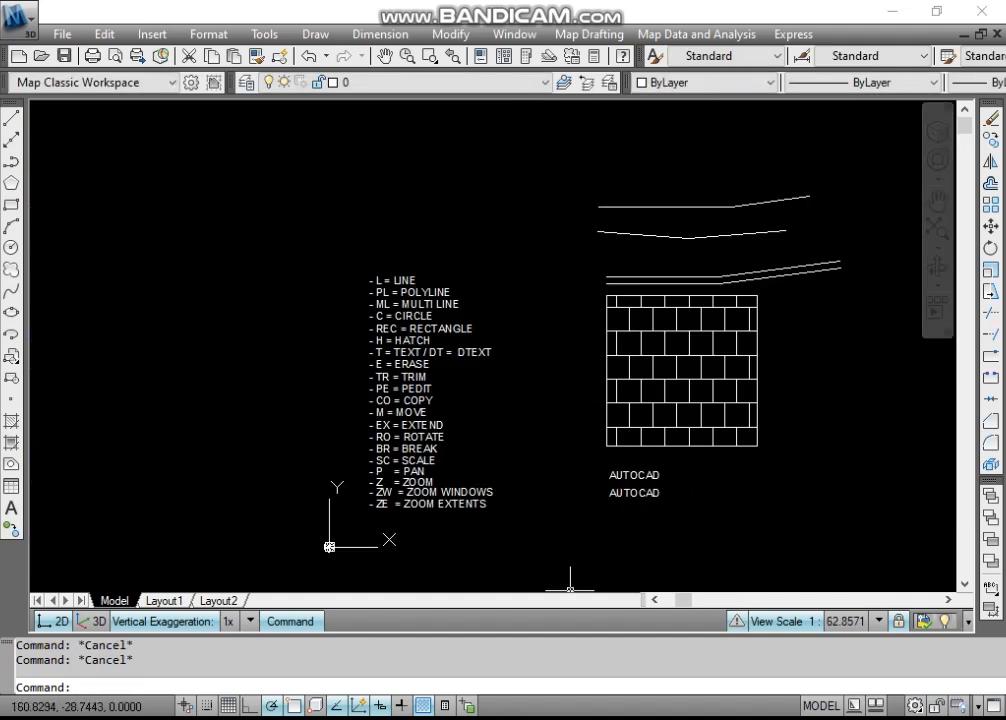
scroll(615, 527, "up", 2)
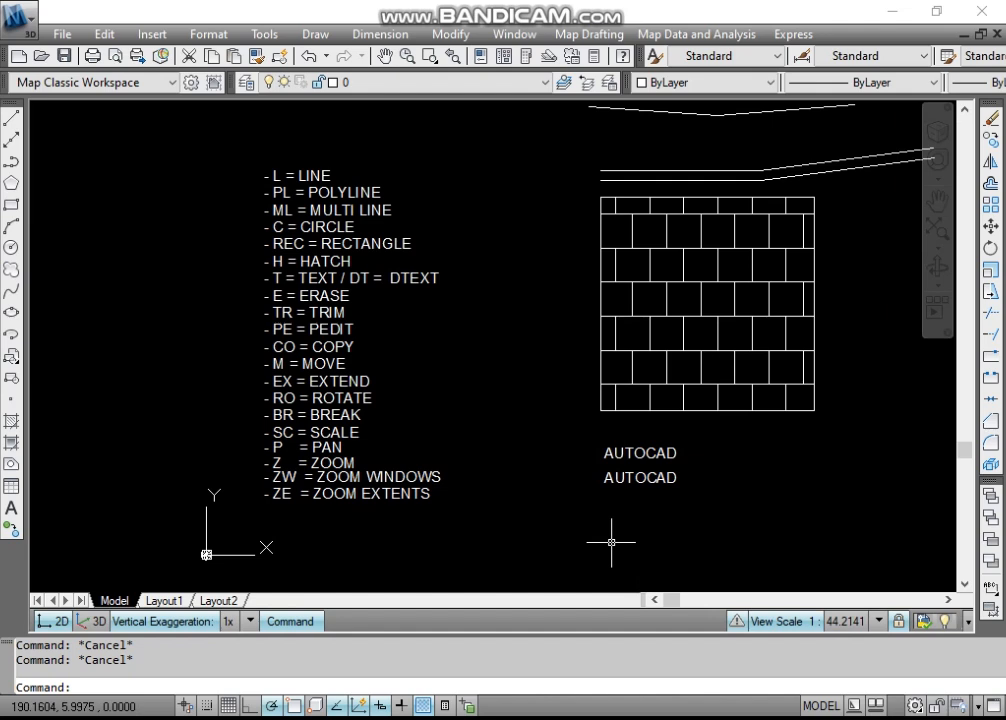
type("e")
key("Return")
left_click(647, 480)
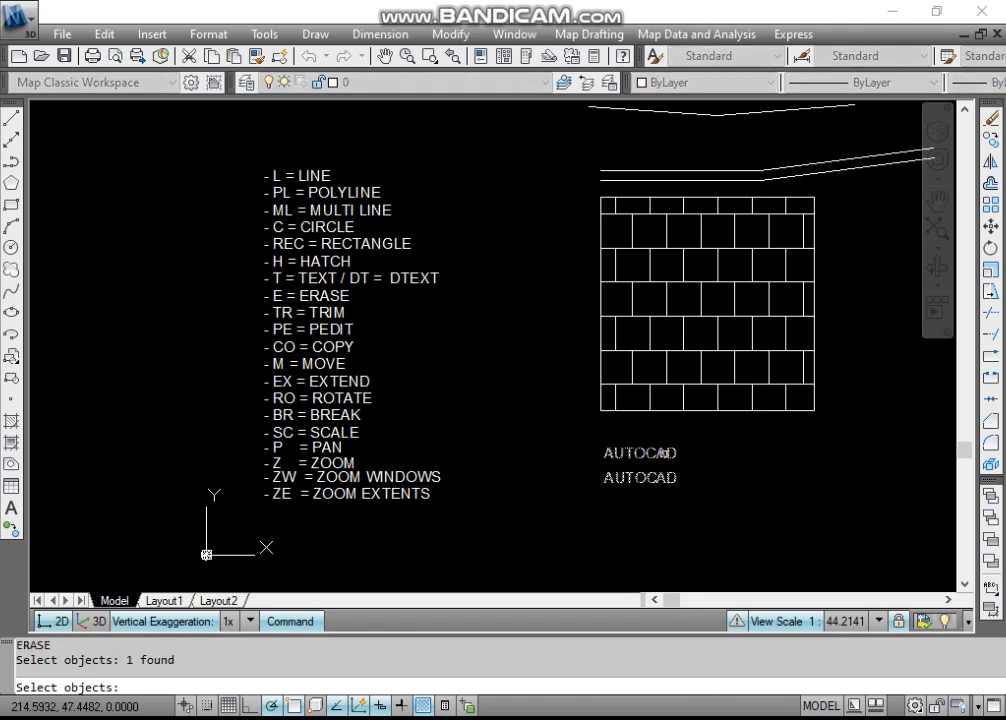
left_click(662, 453)
scroll(595, 498, "down", 4)
left_click(748, 524)
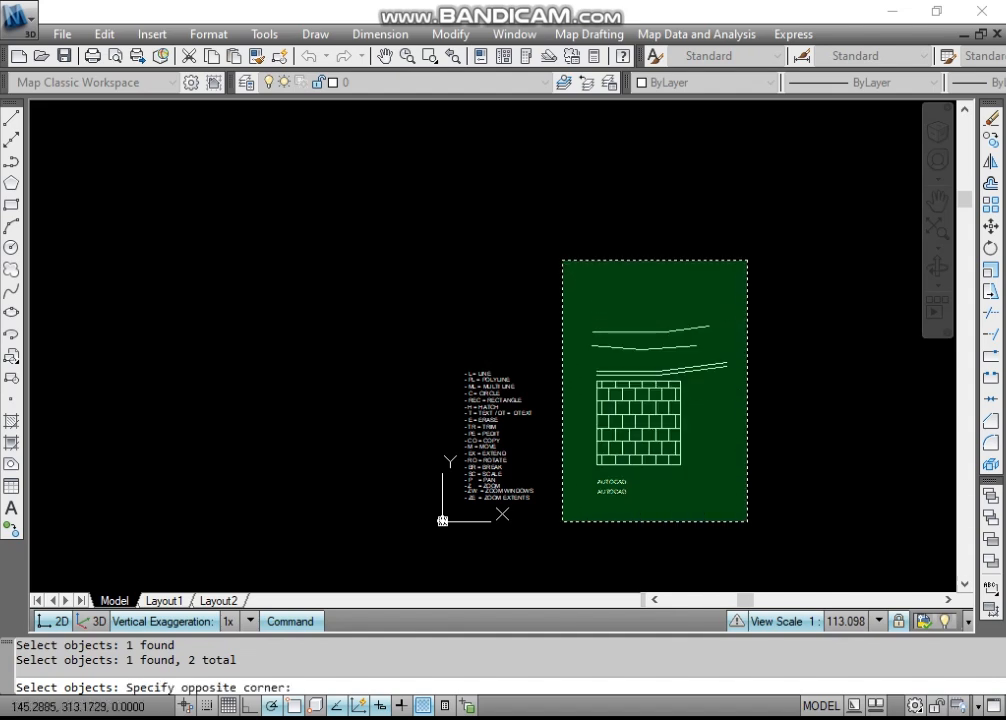
left_click(564, 255)
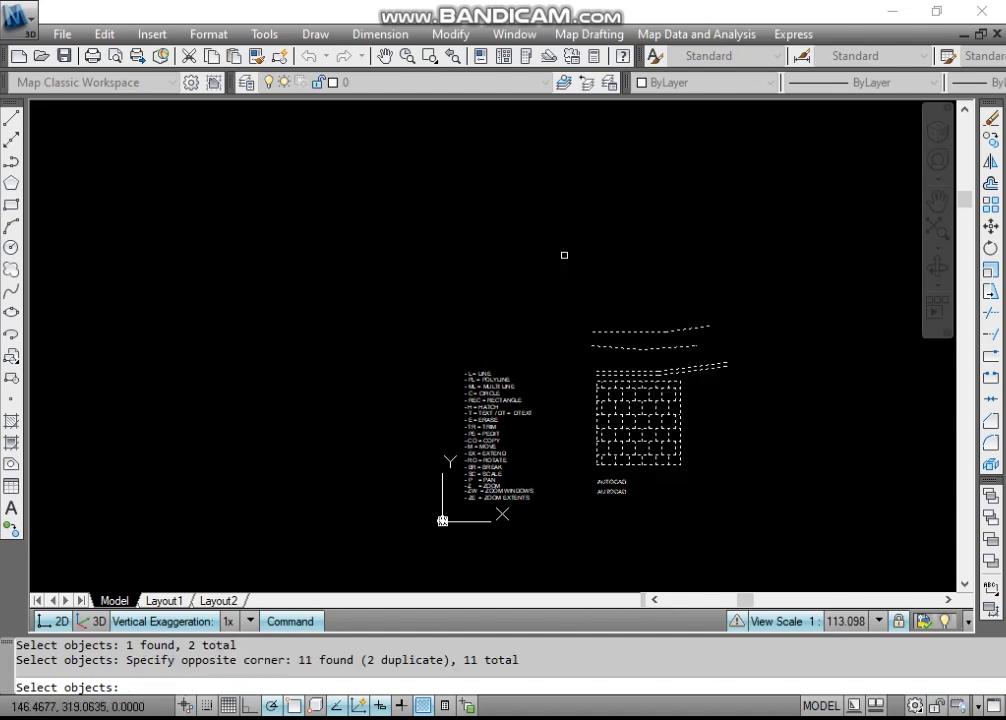
key("Return")
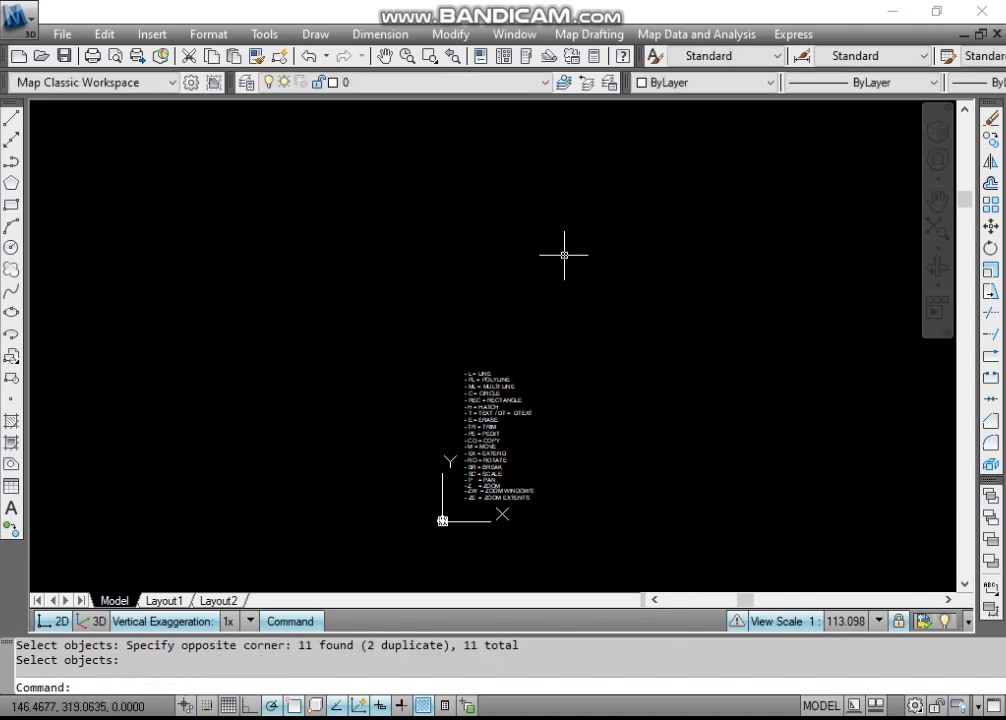
key("ctrl+z")
- Select all the drawn objects beside the list for erasing with a crossing window, and cancel the command
scroll(495, 389, "down", 2)
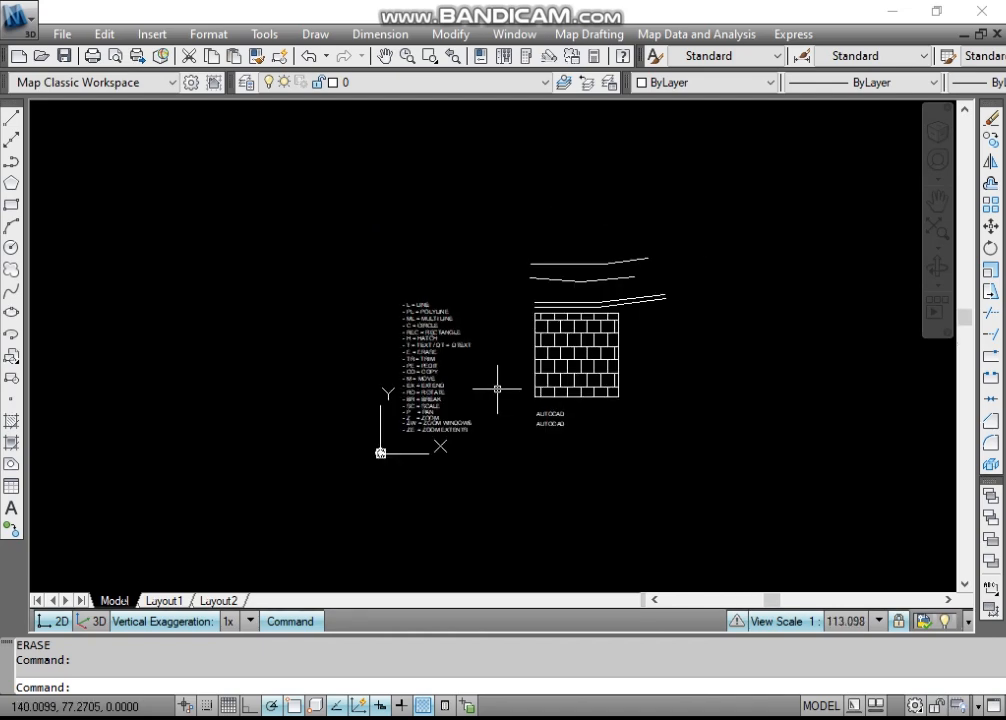
type("e")
key("Return")
left_click(747, 480)
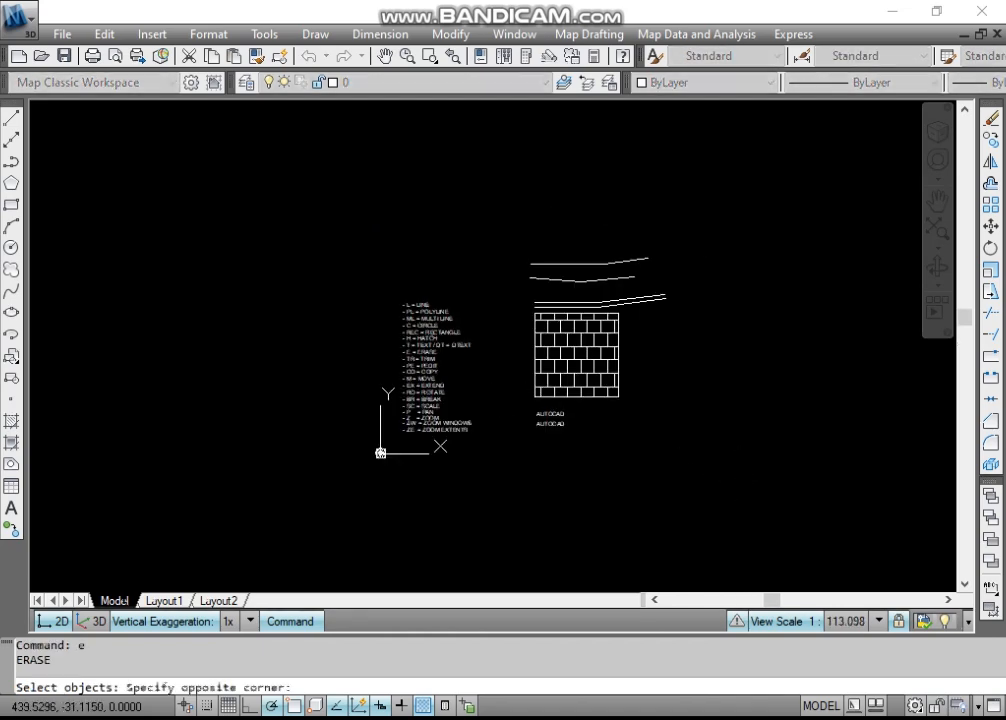
left_click(478, 181)
key("Escape")
key("Escape")
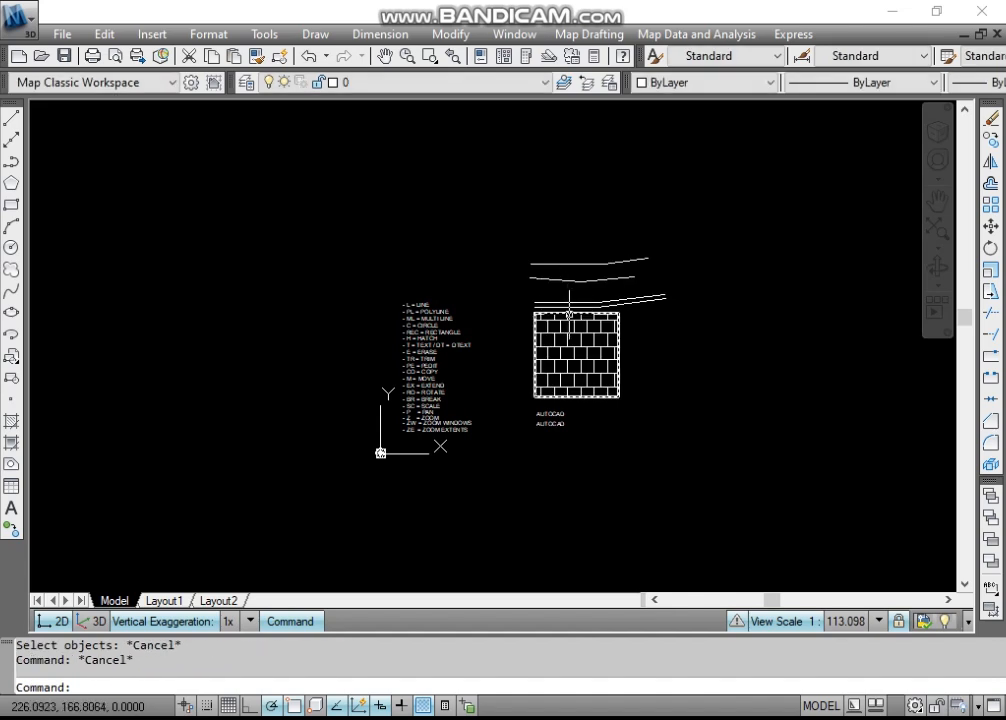
- Select all the drawn objects beside the list for erasing with an enclosing window, and cancel the command
key("Return")
left_click(487, 180)
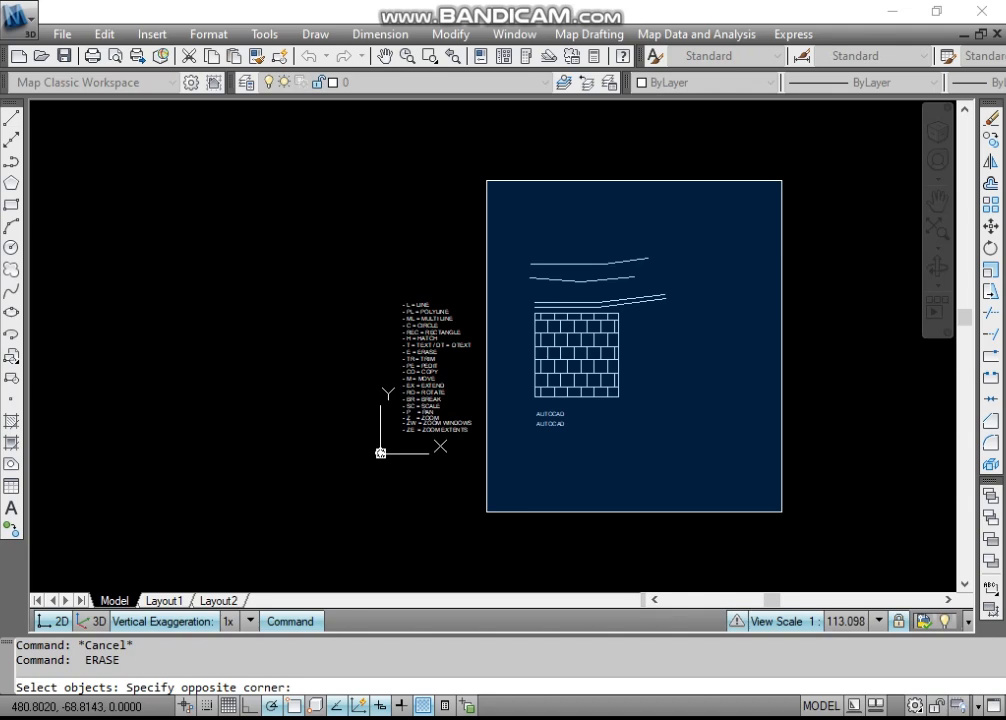
left_click(782, 512)
key("Escape")
key("Escape")
- Select only the two AUTOCAD texts for erasing with a narrow enclosing window, and cancel the command
key("Return")
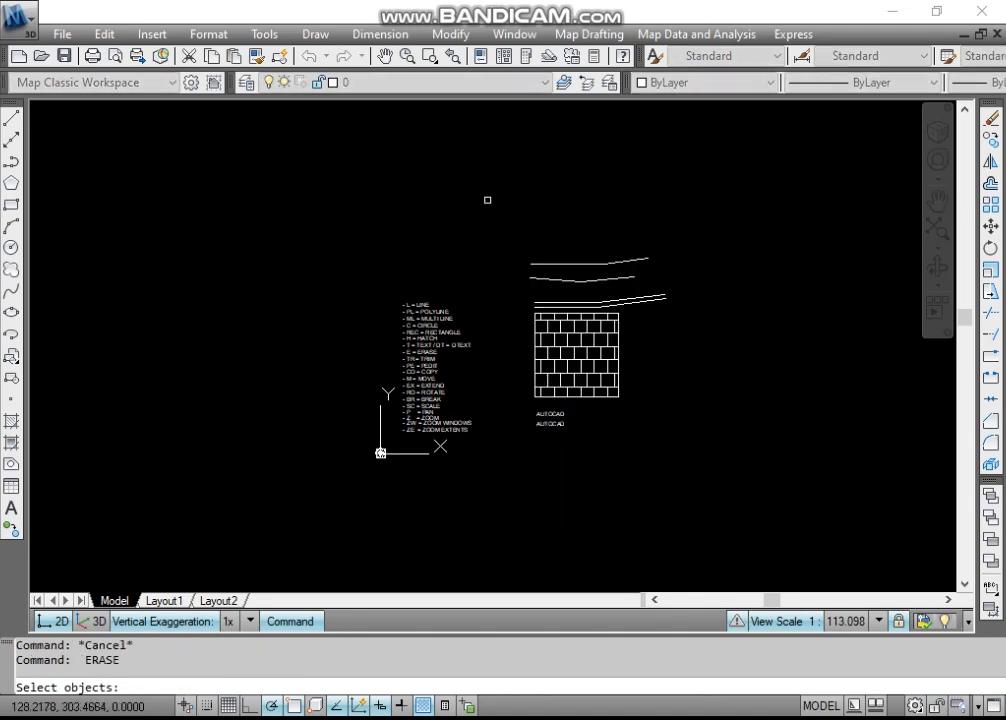
left_click(485, 194)
left_click(586, 503)
scroll(586, 507, "up", 2)
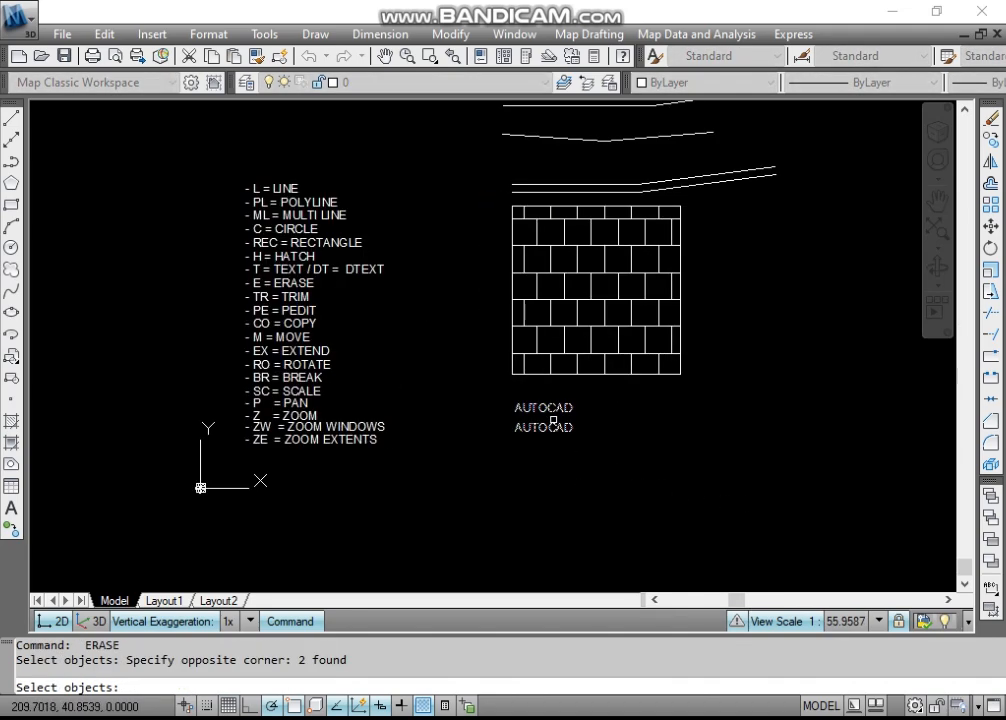
scroll(551, 404, "down", 2)
scroll(551, 404, "up", 5)
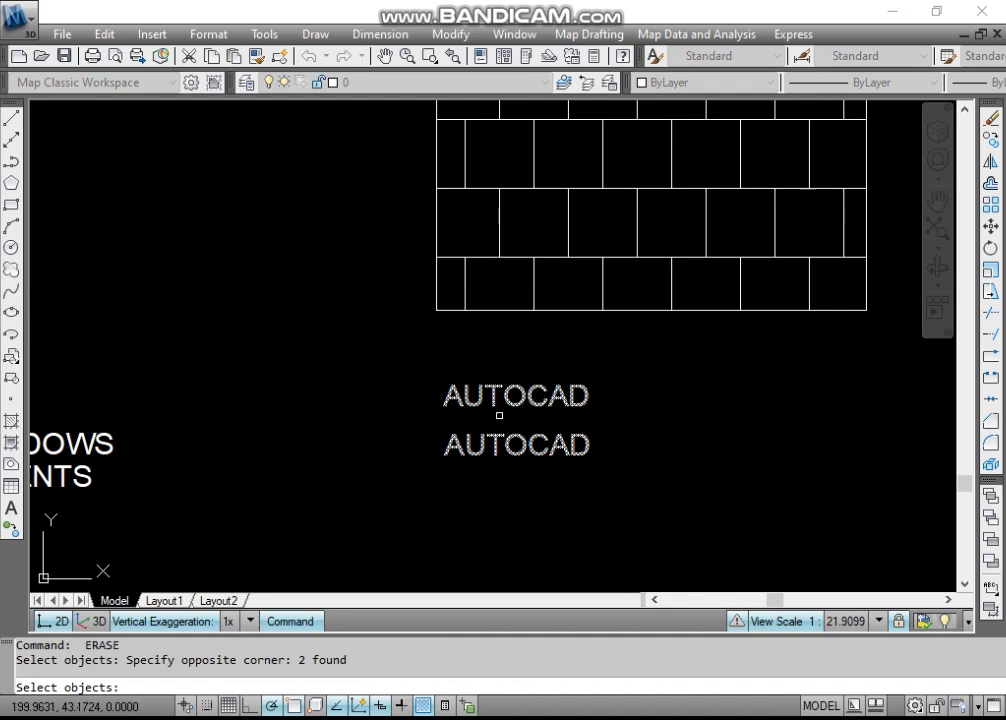
scroll(499, 414, "down", 5)
key("Escape")
key("Escape")
- Draw a long horizontal polyline below the two AUTOCAD texts
scroll(478, 431, "up", 2)
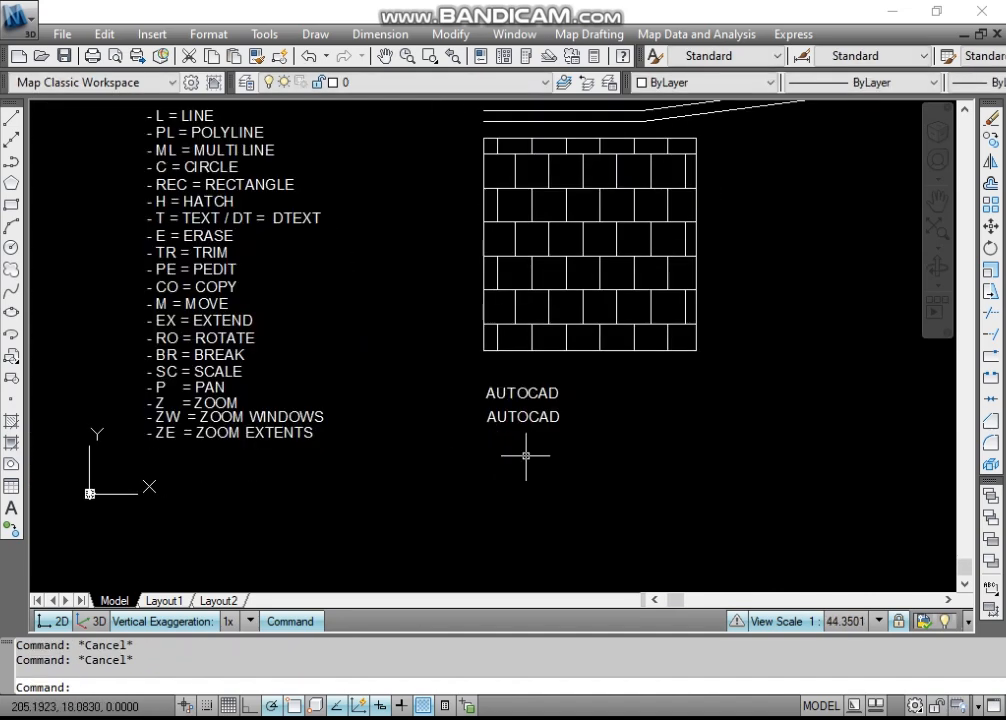
scroll(523, 456, "down", 2)
scroll(516, 540, "up", 4)
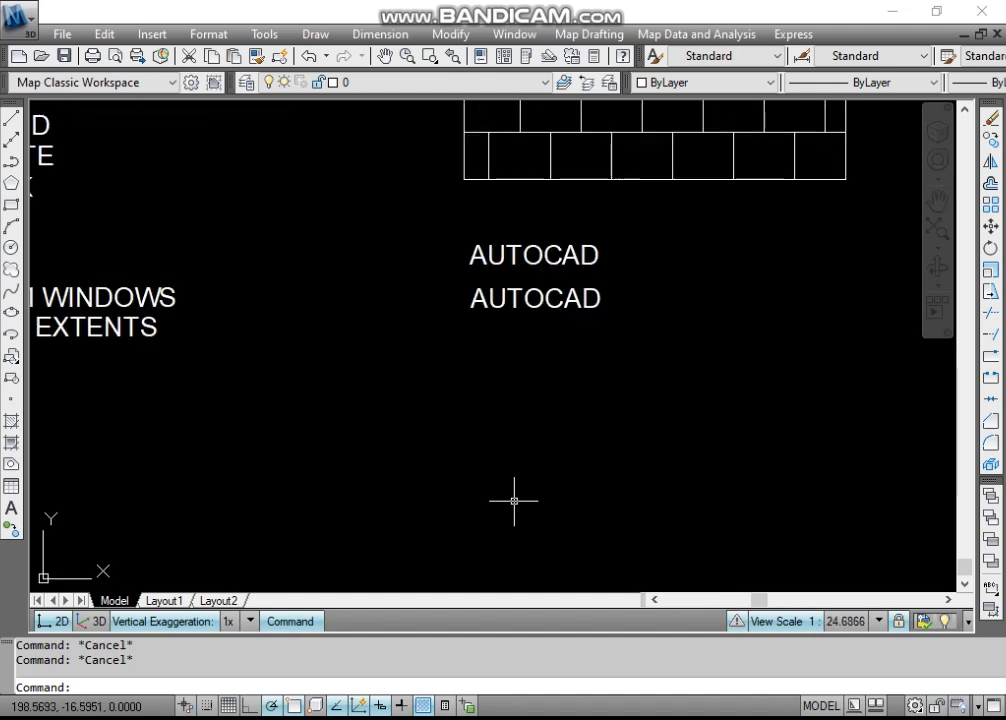
scroll(541, 479, "down", 2)
scroll(541, 479, "down", 2)
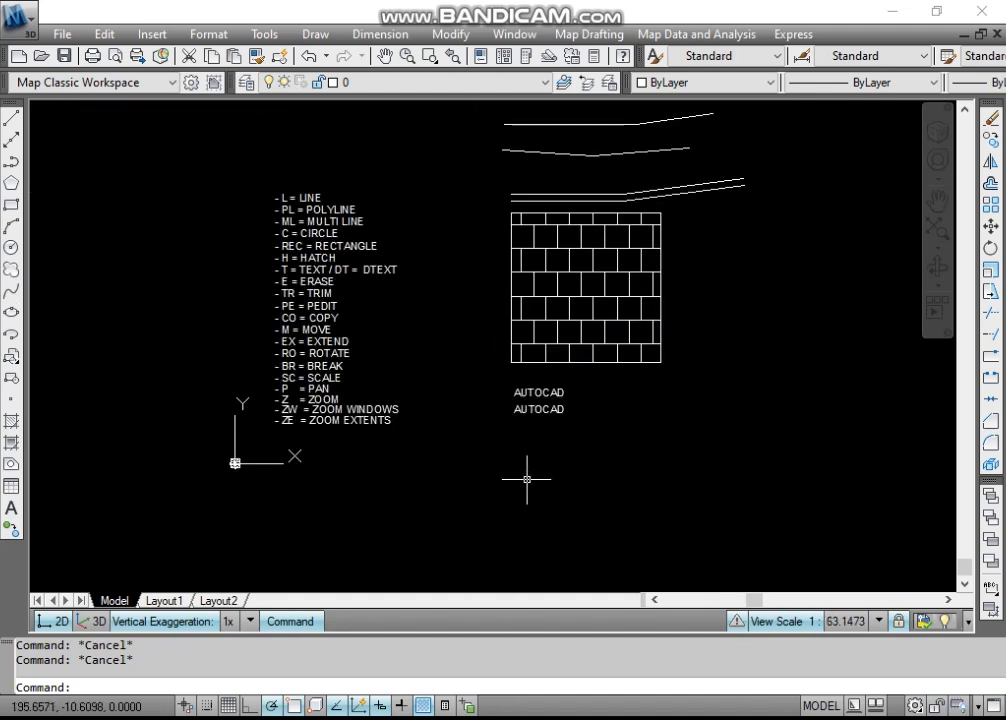
scroll(520, 480, "up", 1)
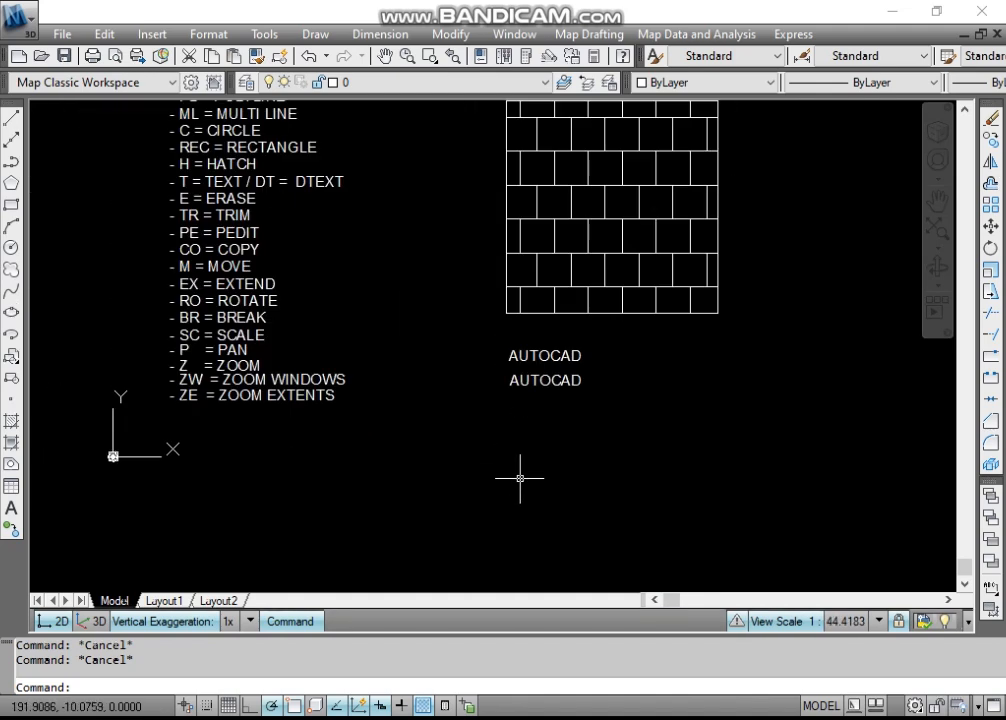
type("pl")
key("Return")
left_click(459, 495)
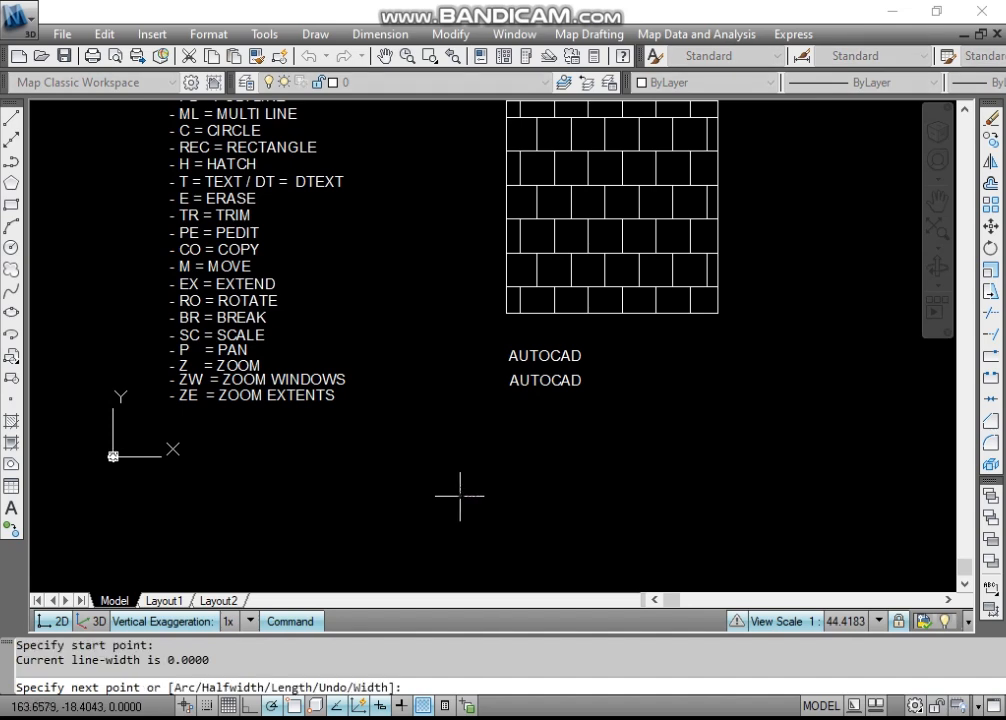
left_click(900, 495)
key("Return")
- Draw a vertical polyline crossing the right half of the new horizontal polyline
key("Return")
left_click(721, 425)
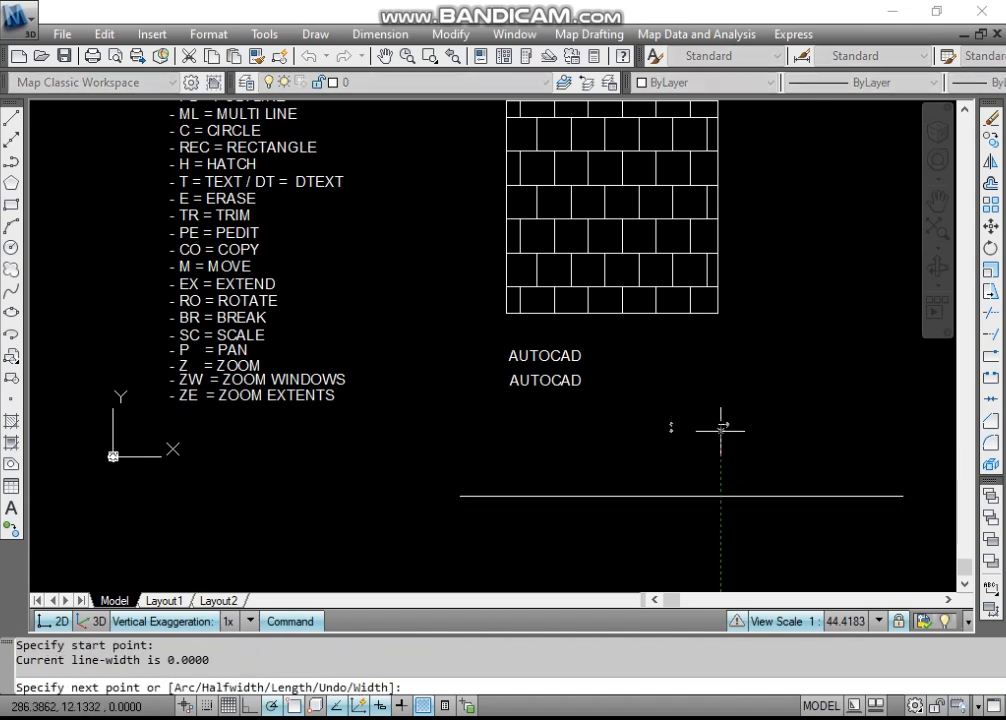
left_click(720, 540)
key("Return")
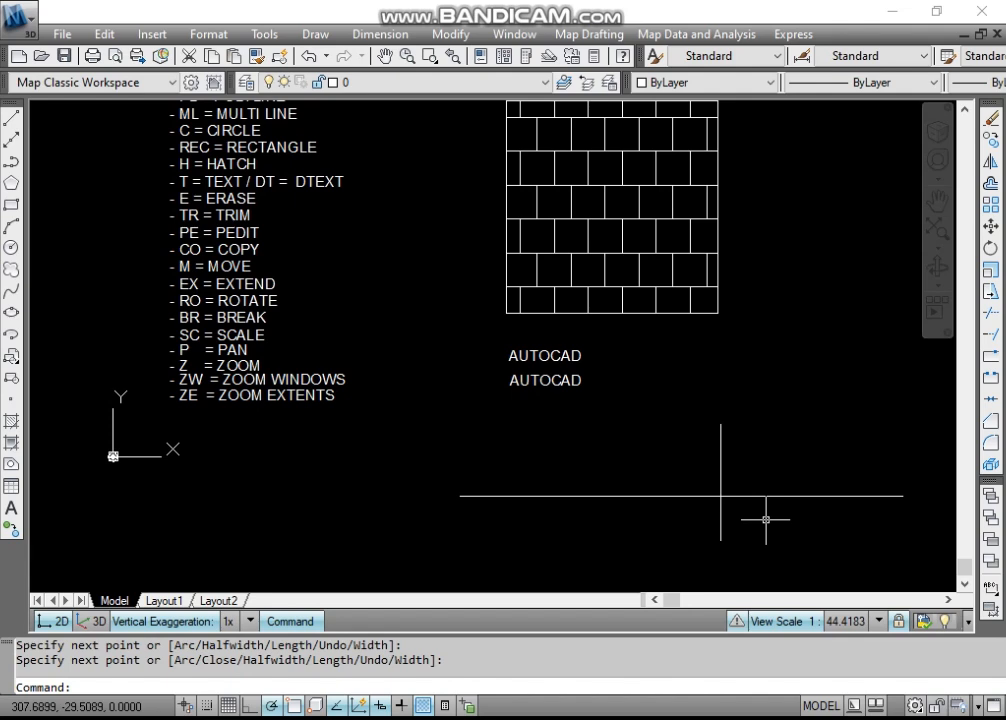
- Trim off the part of the horizontal polyline to the right of the vertical one, using the vertical polyline as cutting edge
type("tr")
key("Return")
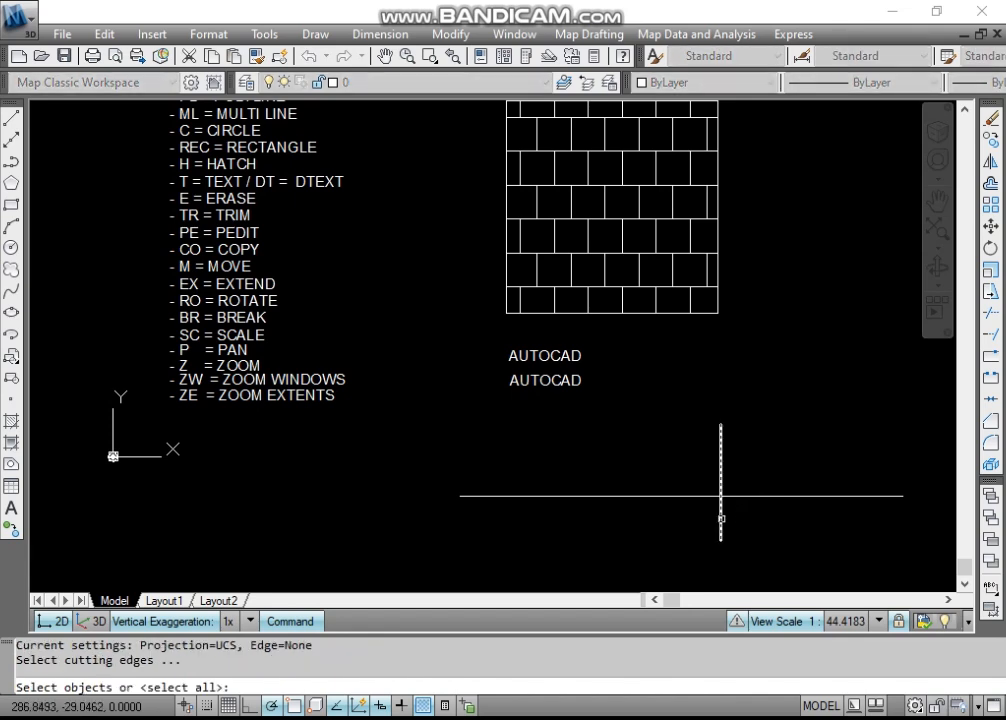
left_click(721, 519)
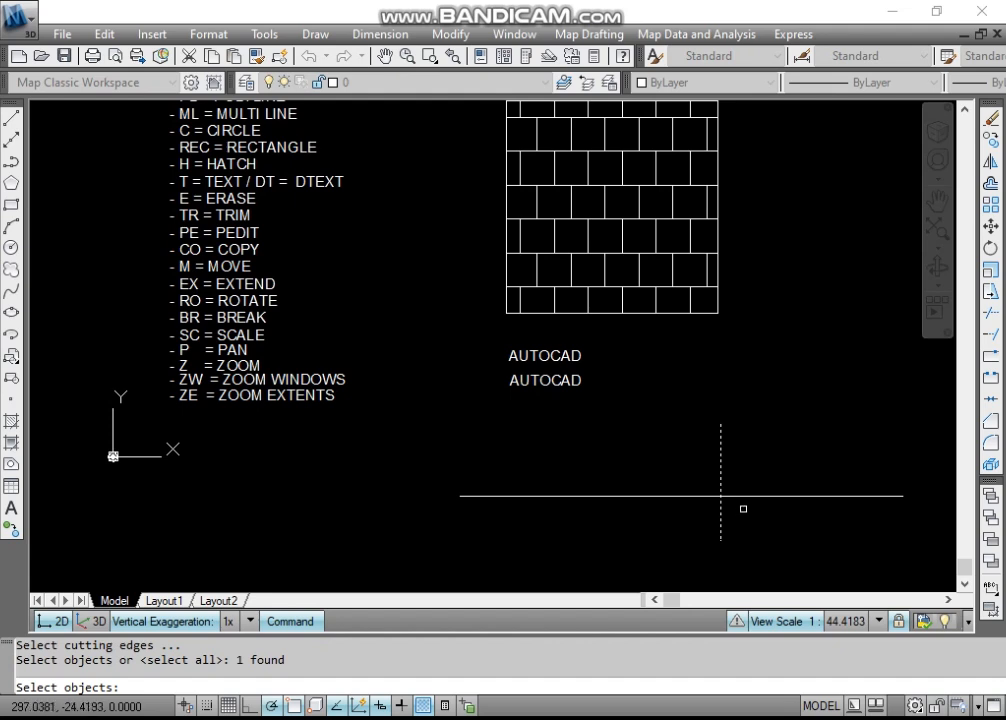
key("Return")
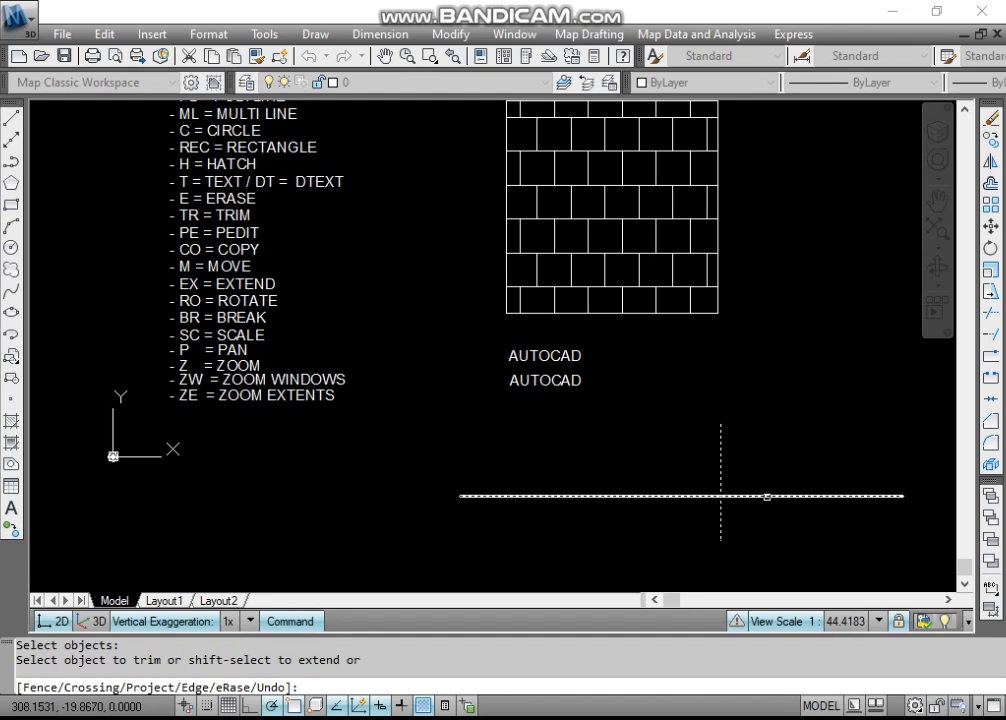
left_click(766, 496)
key("Return")
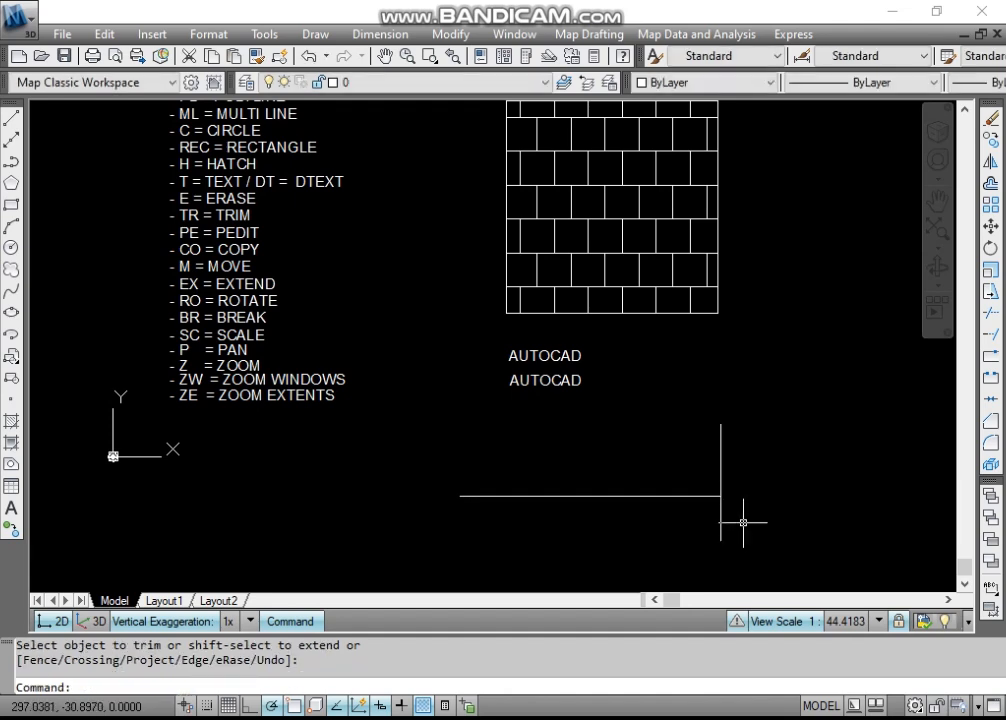
- Erase the vertical polyline that served as the cutting edge
left_click(743, 522)
left_click(674, 541)
type("e")
key("Return")
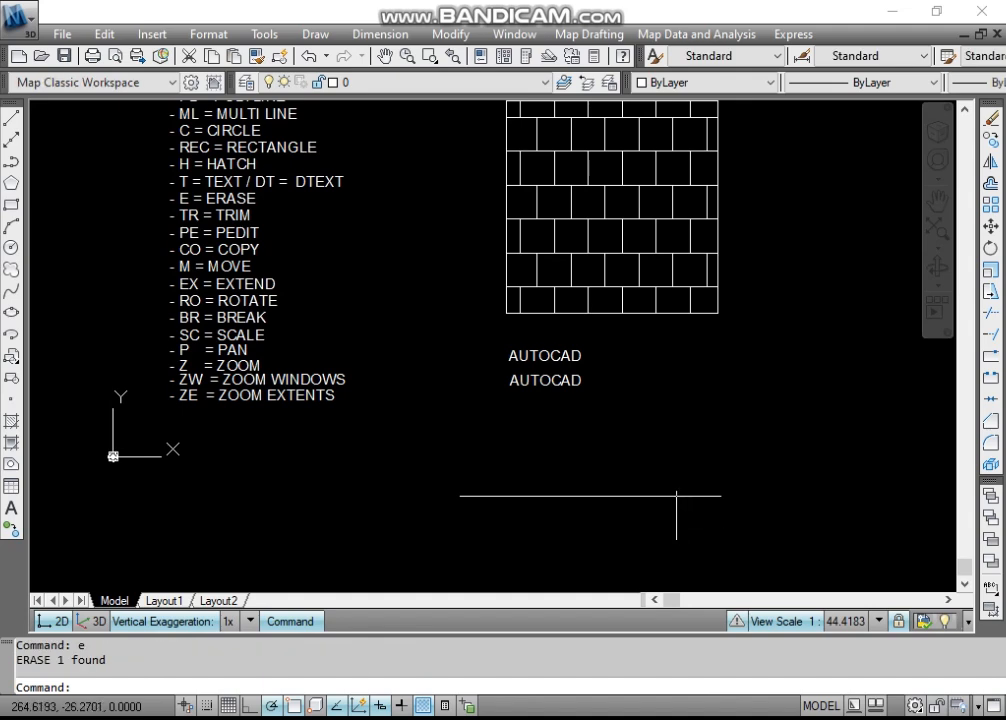
- Draw a single-segment horizontal polyline between the AUTOCAD texts and the trimmed polyline
middle_click_drag(589, 335, 527, 538)
scroll(588, 402, "down", 3)
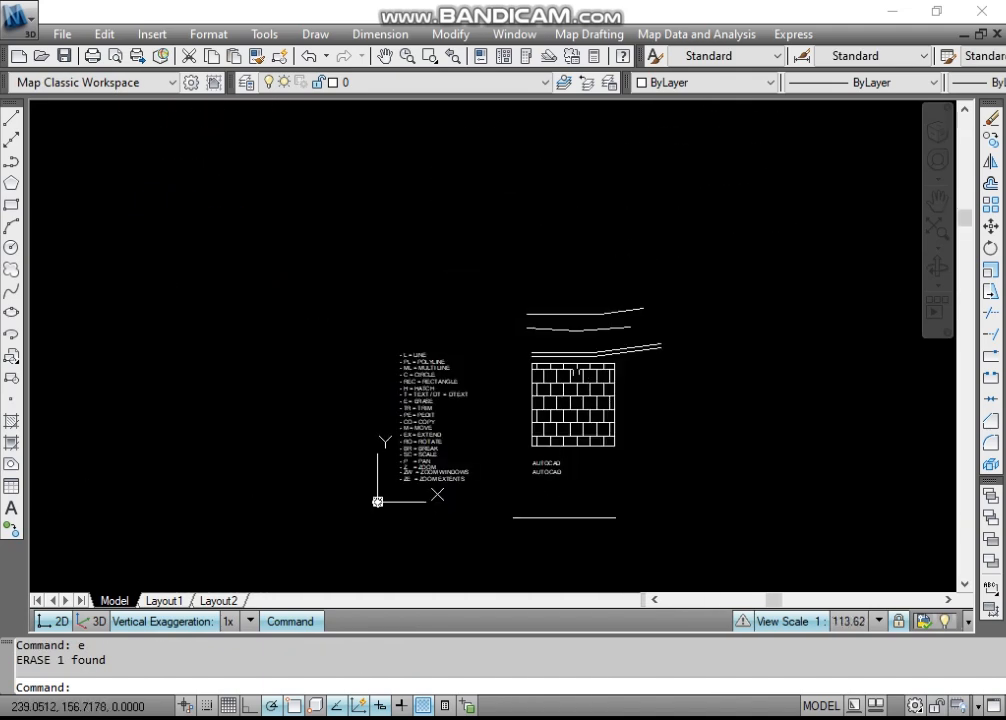
scroll(582, 346, "up", 2)
scroll(531, 428, "up", 1)
middle_click_drag(528, 345, 545, 154)
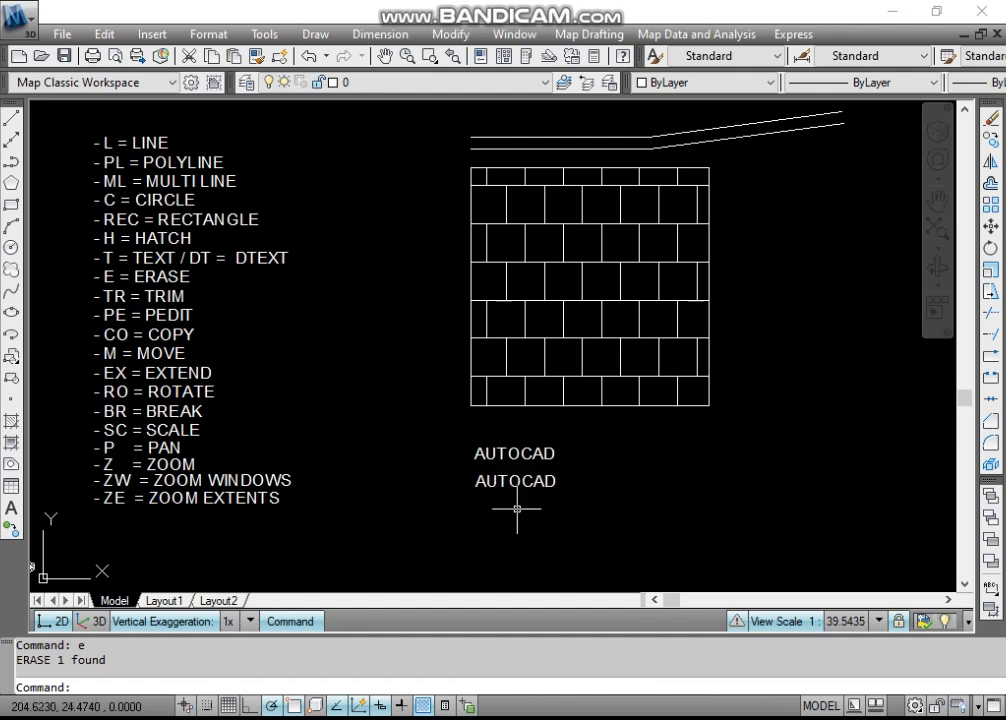
type("pl")
key("Return")
left_click(436, 531)
left_click(670, 531)
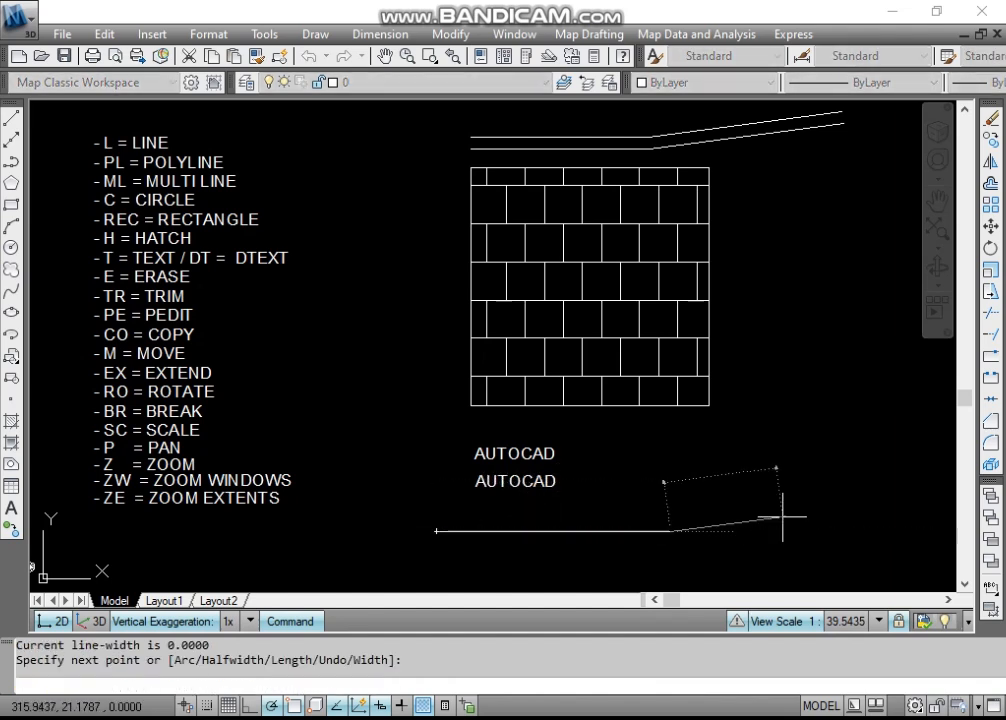
key("Return")
- Draw a separate polyline rising to the right from the right endpoint of the new horizontal polyline
key("Return")
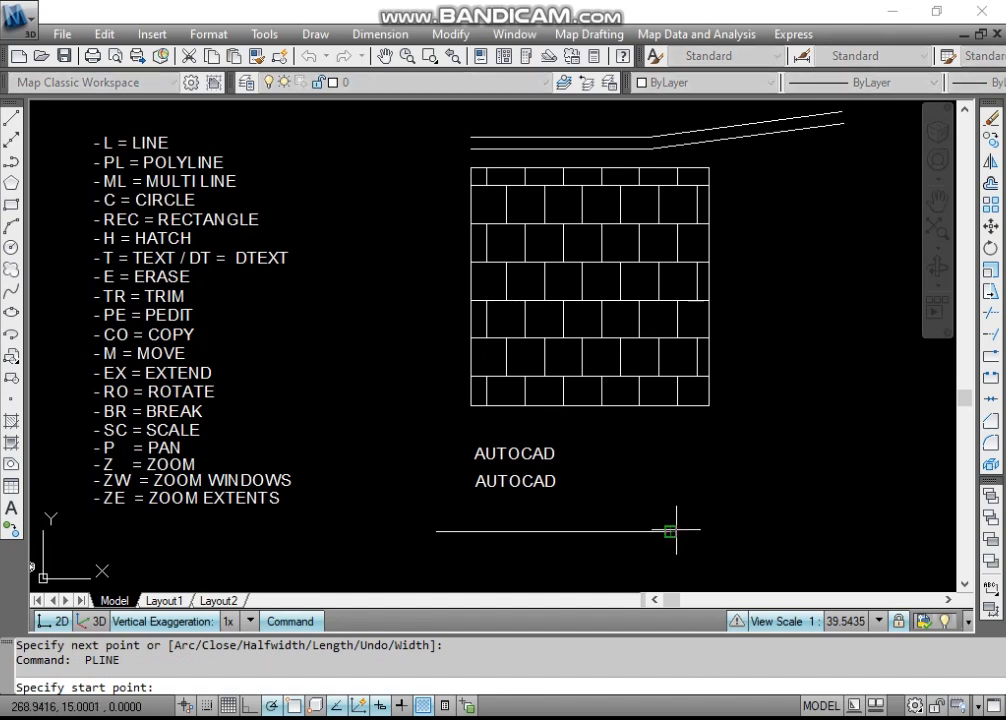
left_click(670, 531)
left_click(835, 475)
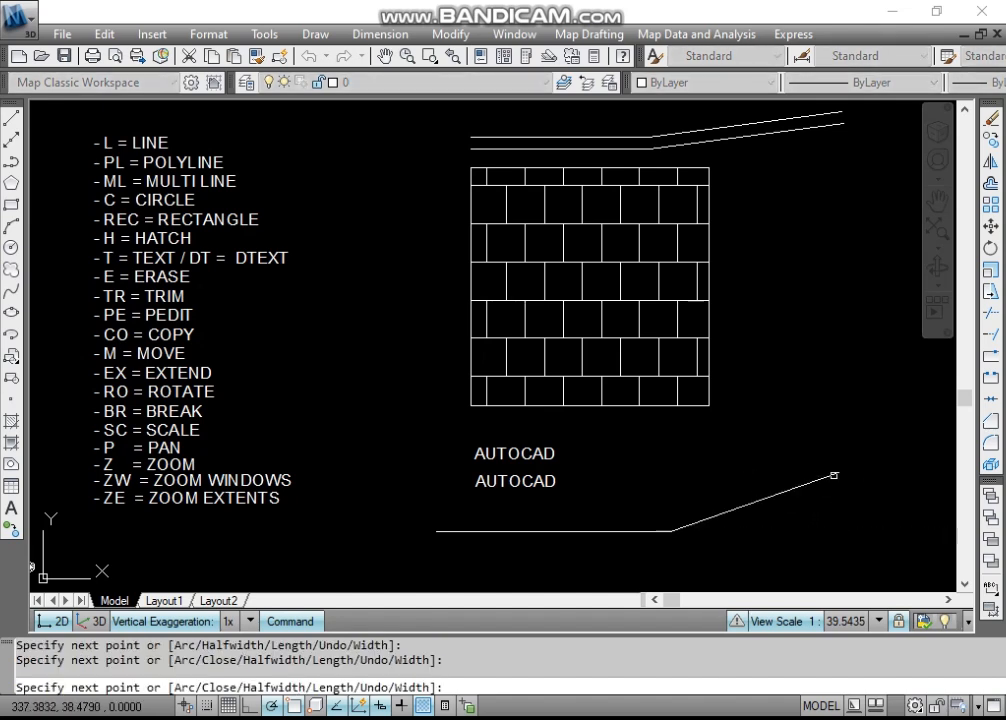
key("Return")
left_click(660, 518)
left_click(640, 539)
key("Escape")
key("Escape")
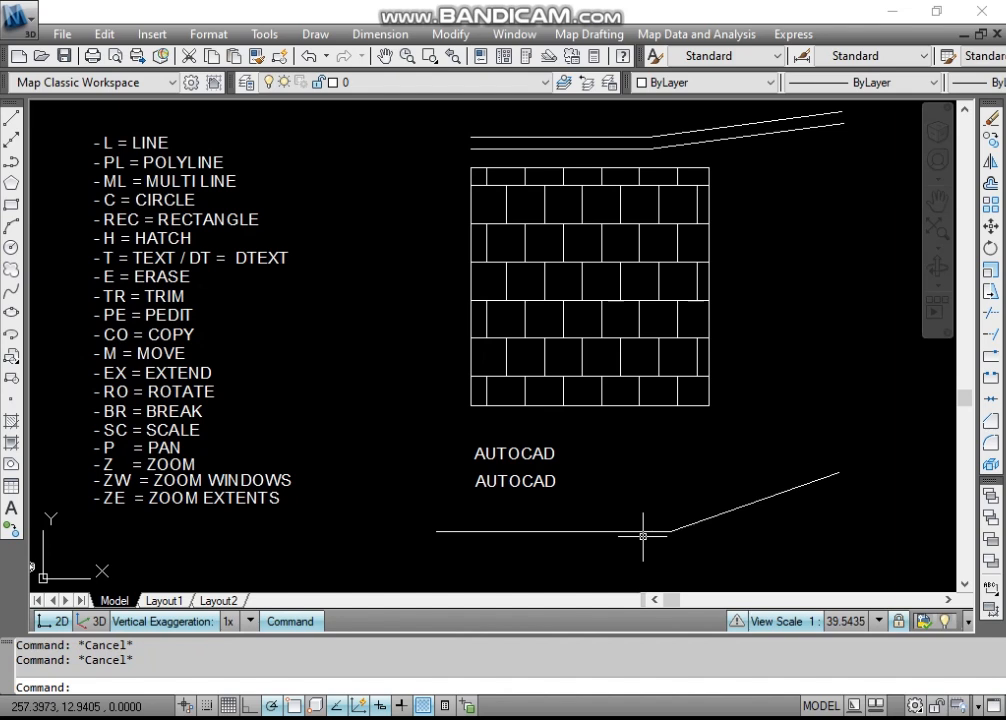
- Join the horizontal and rising polylines with the Join option of PEDIT, and check that they select as one object
type("pe")
key("Return")
left_click(627, 533)
left_click(633, 531)
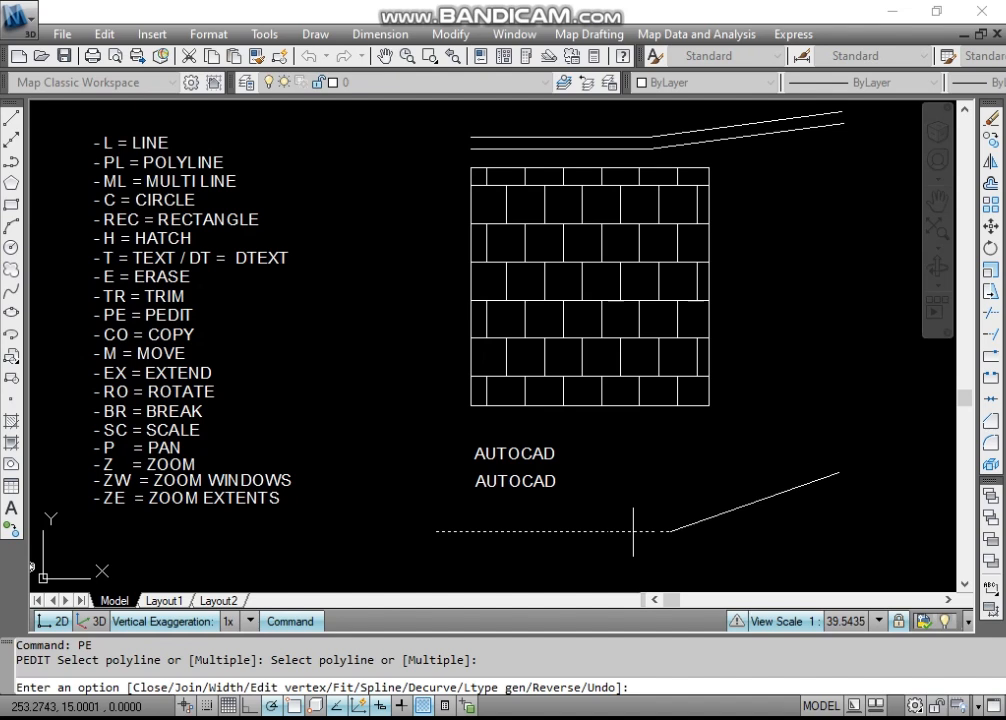
type("J")
key("Return")
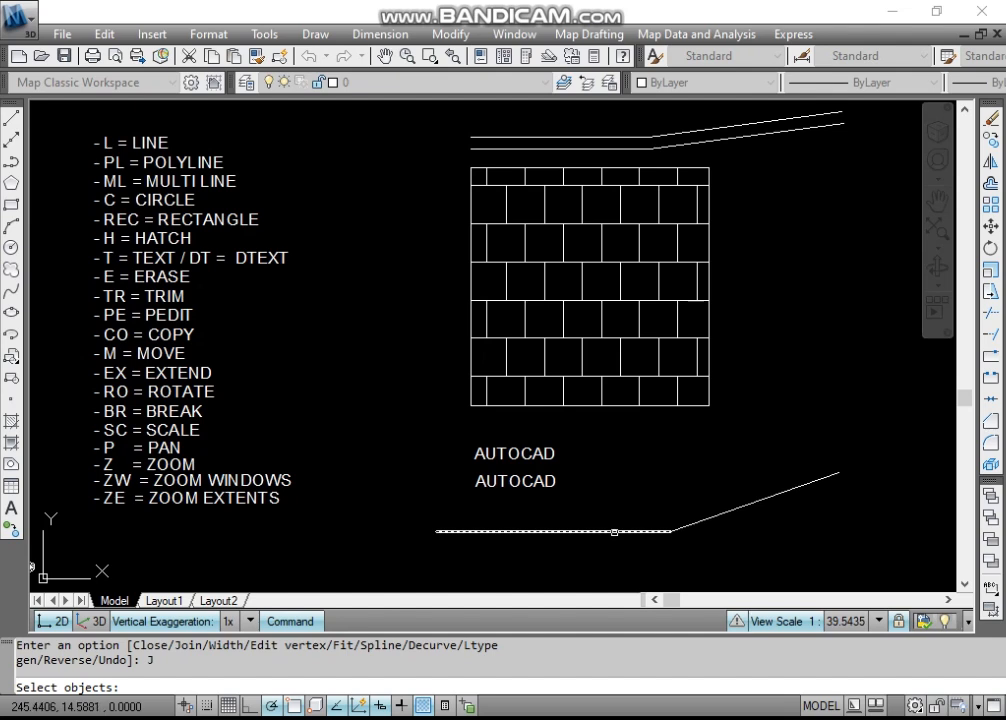
left_click(614, 532)
left_click(697, 522)
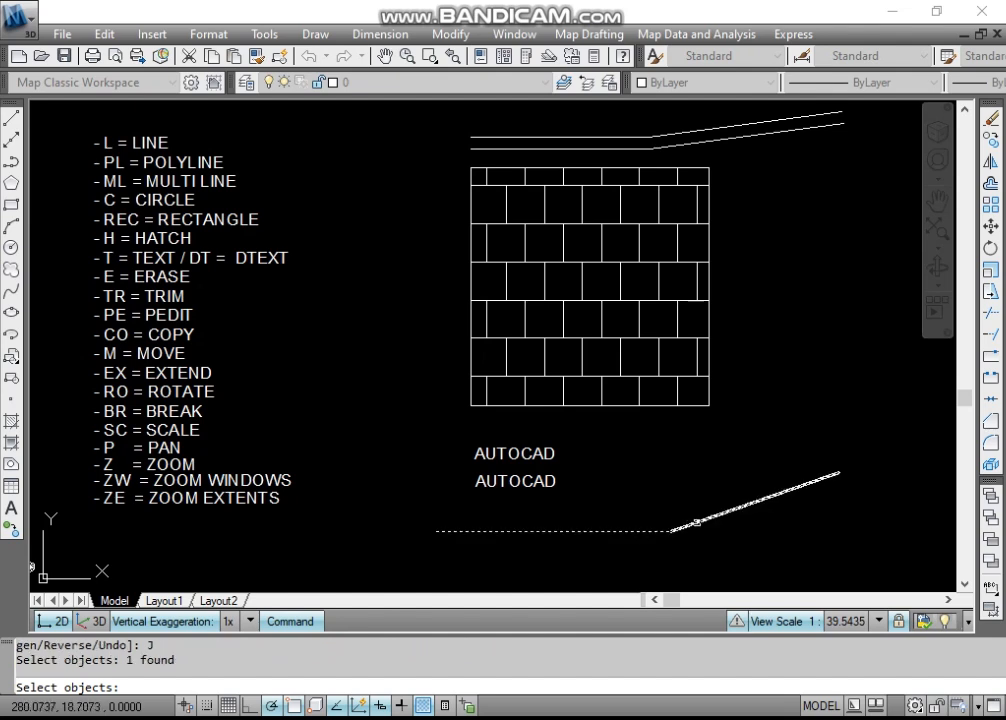
left_click(697, 522)
key("Return")
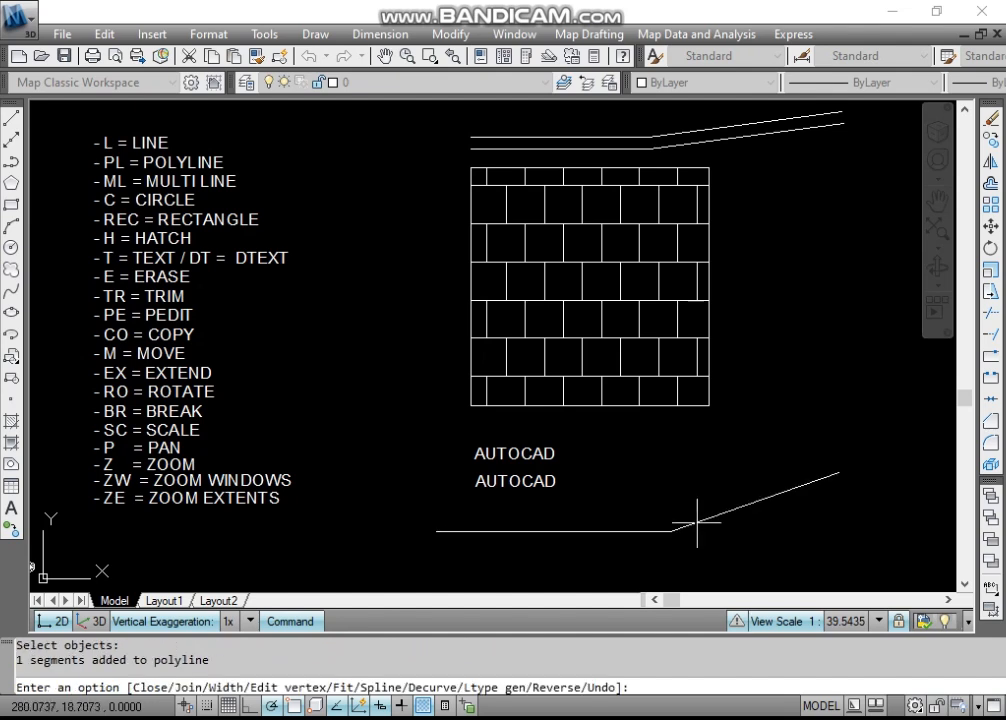
key("Return")
left_click(697, 522)
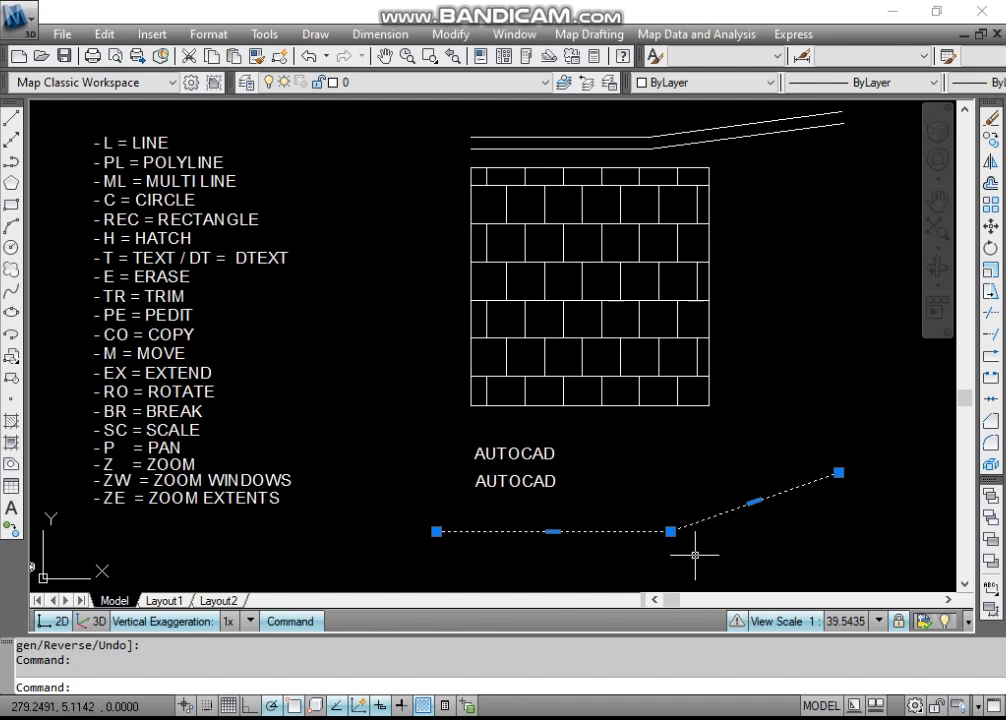
key("Escape")
key("Escape")
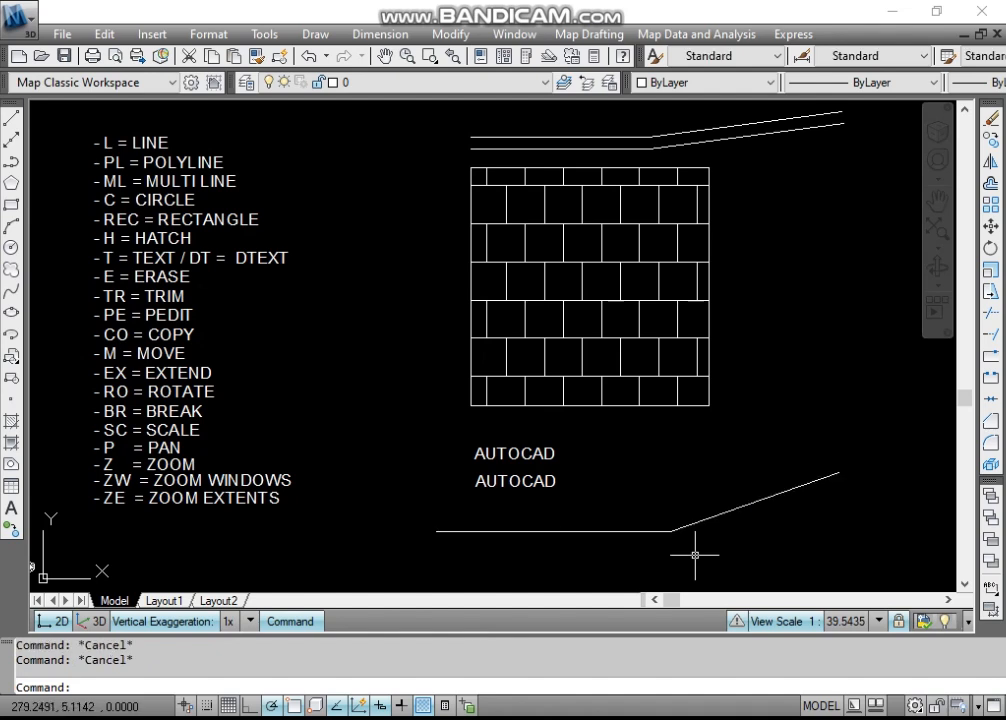
- Draw an open hexagon-like polyline of five segments to the right of the hatched rectangle, and check its grips
scroll(617, 520, "down", 2)
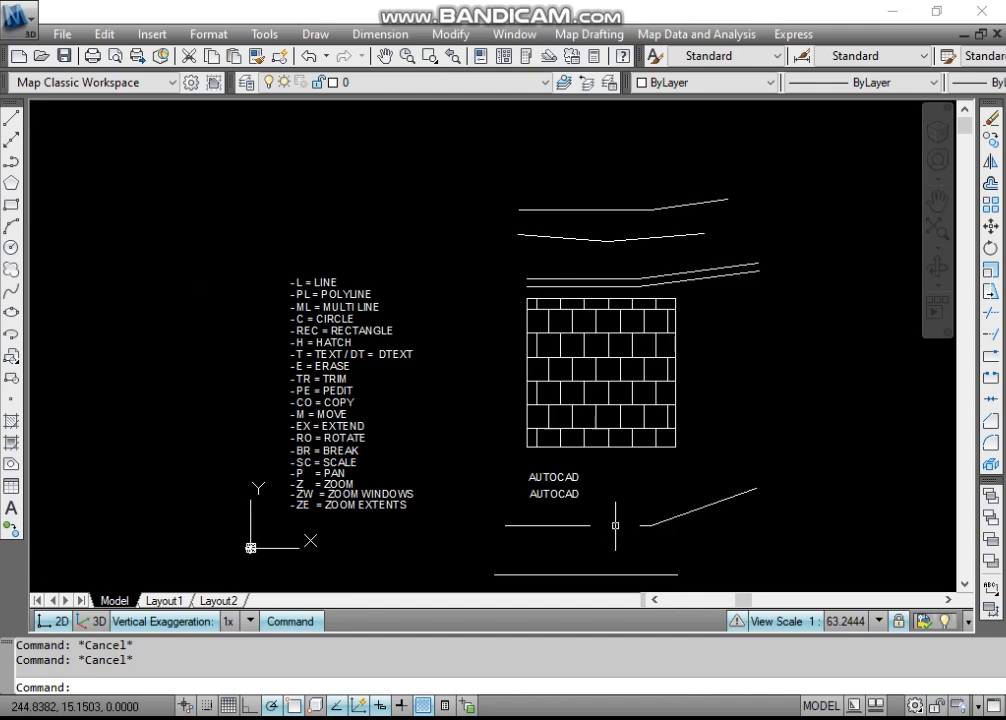
type("pl")
key("Return")
left_click(746, 412)
left_click(790, 440)
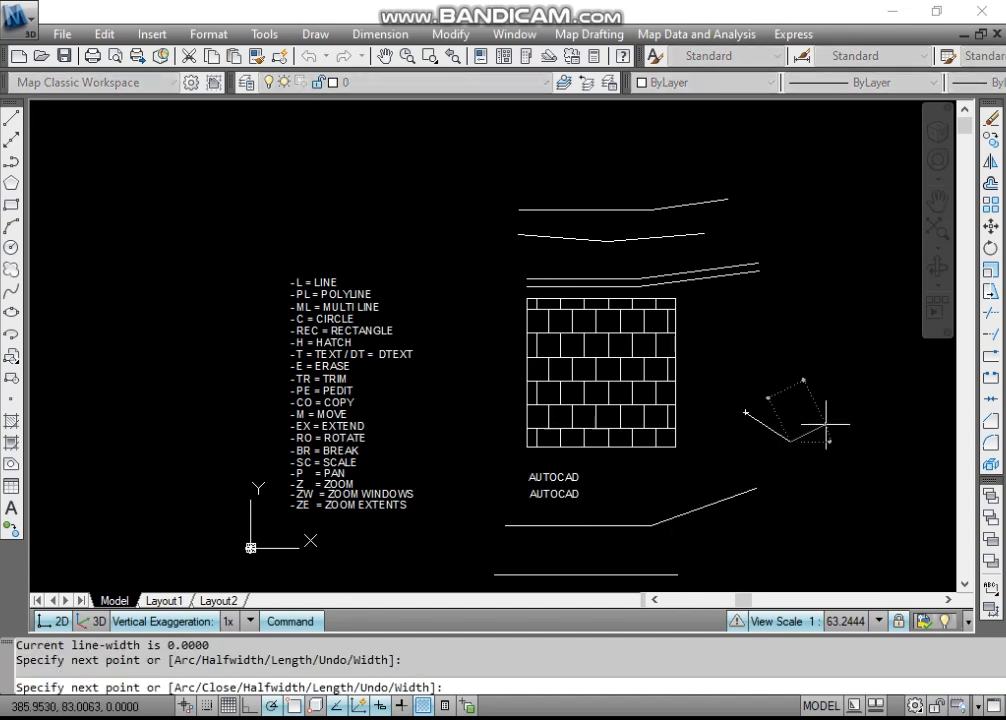
left_click(829, 420)
left_click(829, 368)
left_click(790, 347)
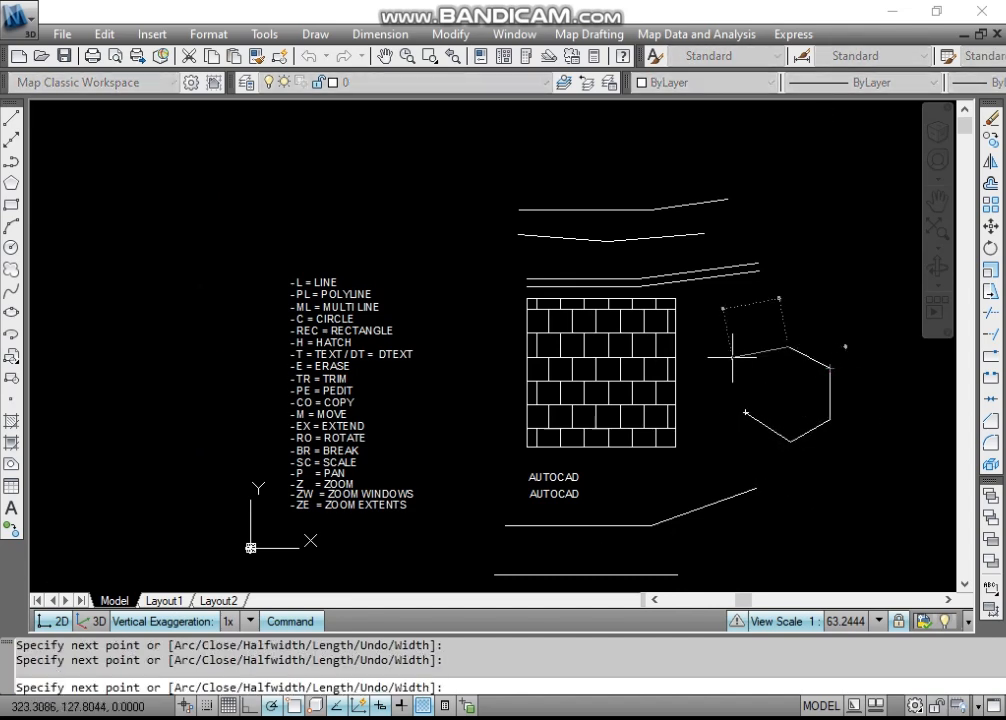
left_click(751, 368)
key("Return")
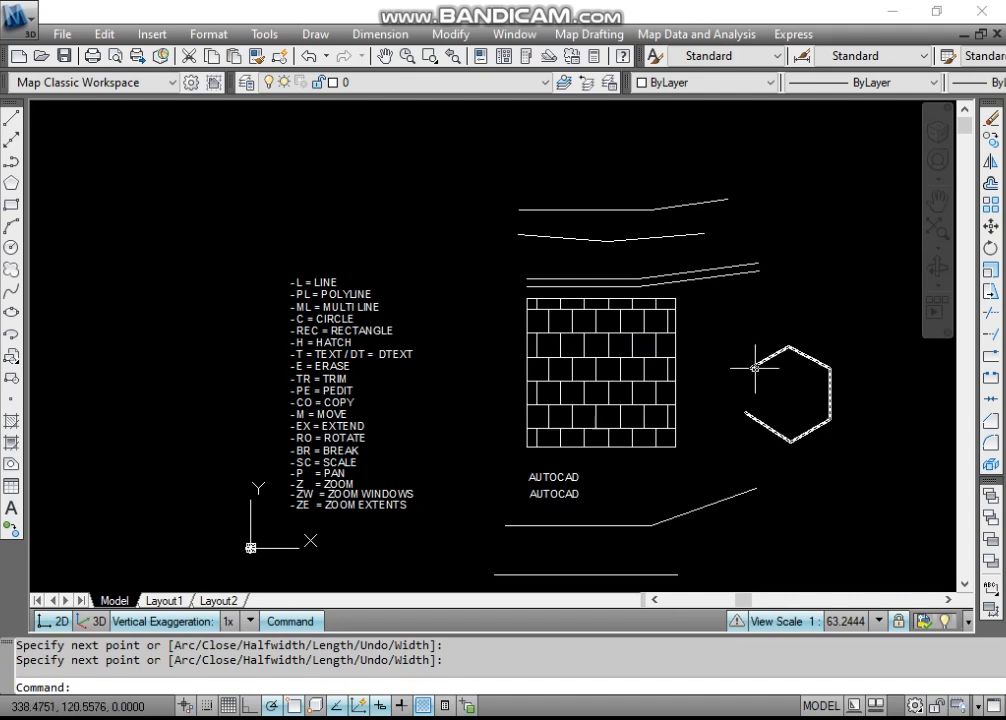
left_click(754, 368)
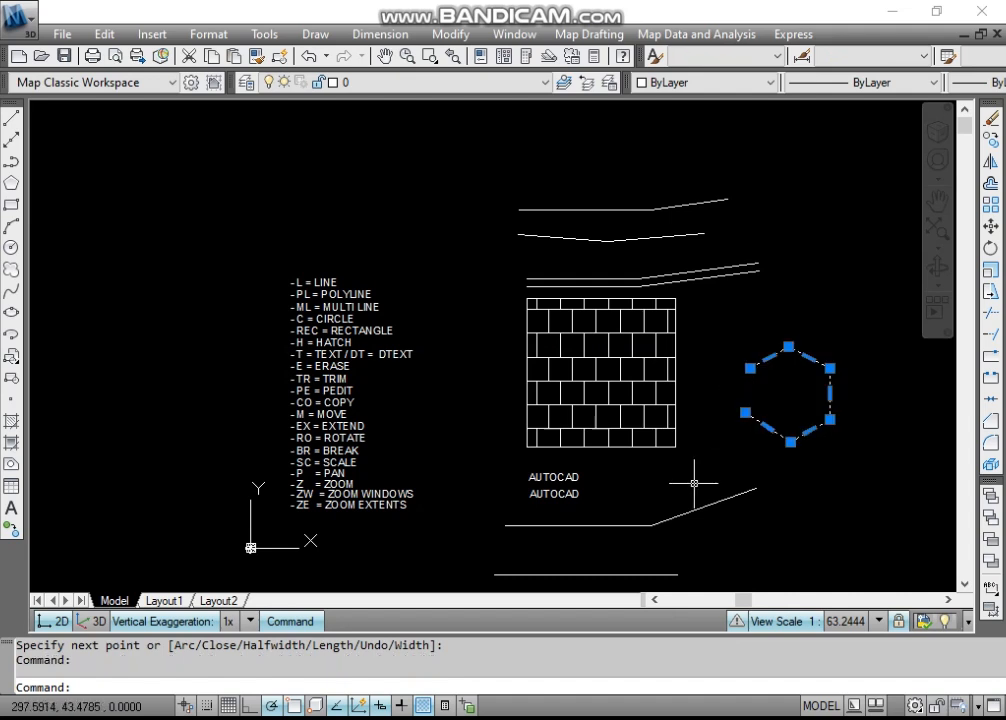
key("Escape")
- Close the open hexagon-like polyline with the Close option of PEDIT
type("pe")
key("Return")
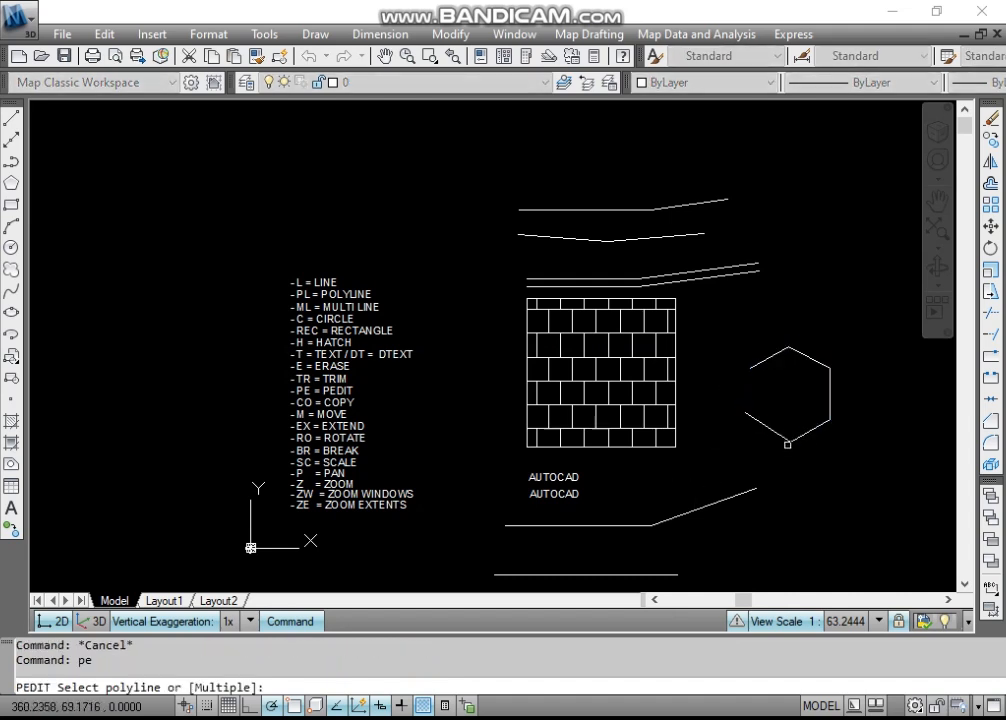
left_click(779, 437)
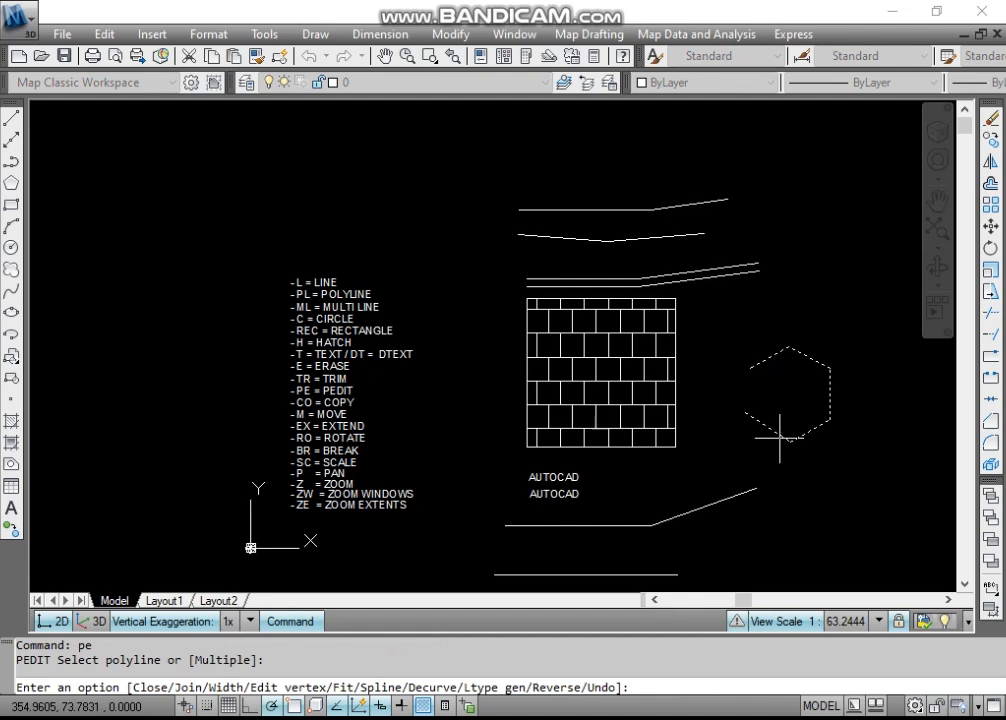
type("C")
key("Return")
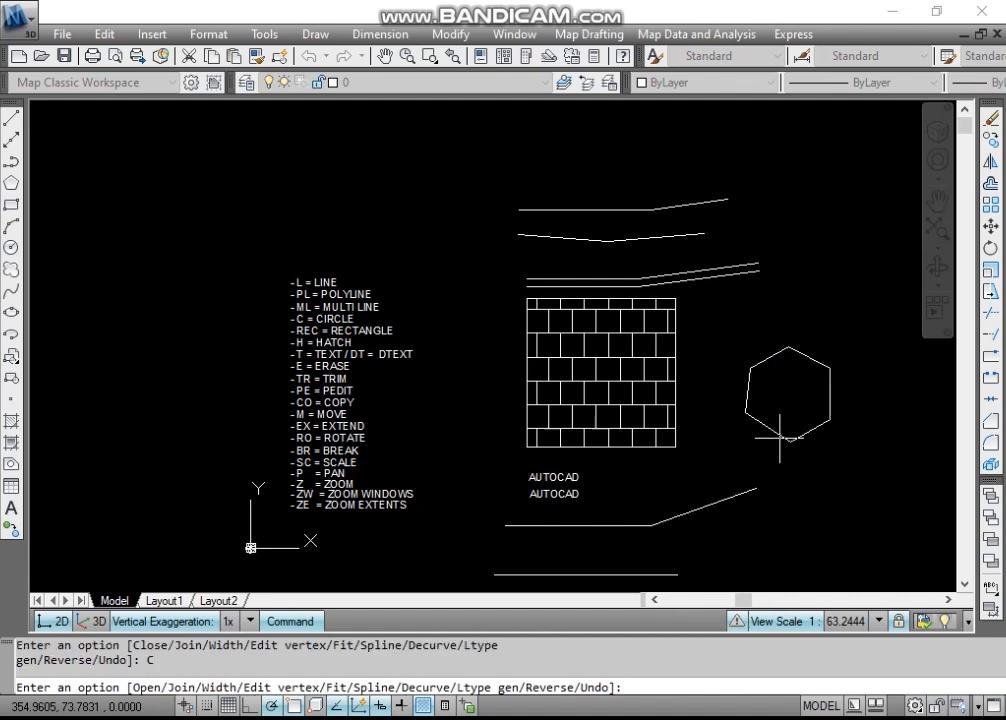
- End the PEDIT editing of the closed hexagon
key("Escape")
key("Escape")
key("Escape")
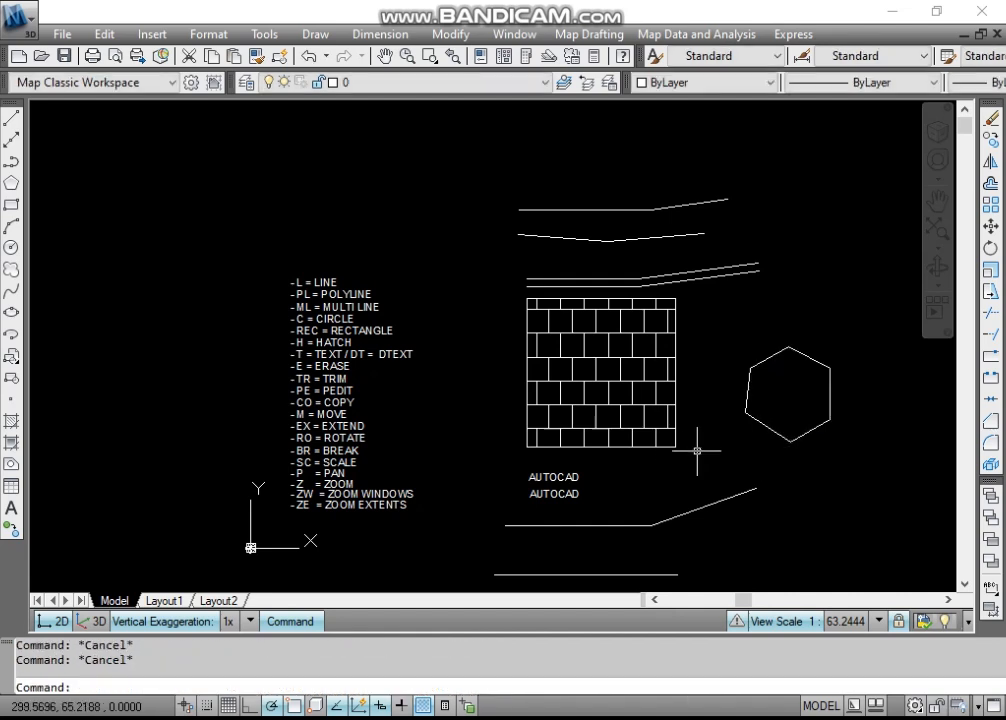
scroll(566, 495, "up", 2)
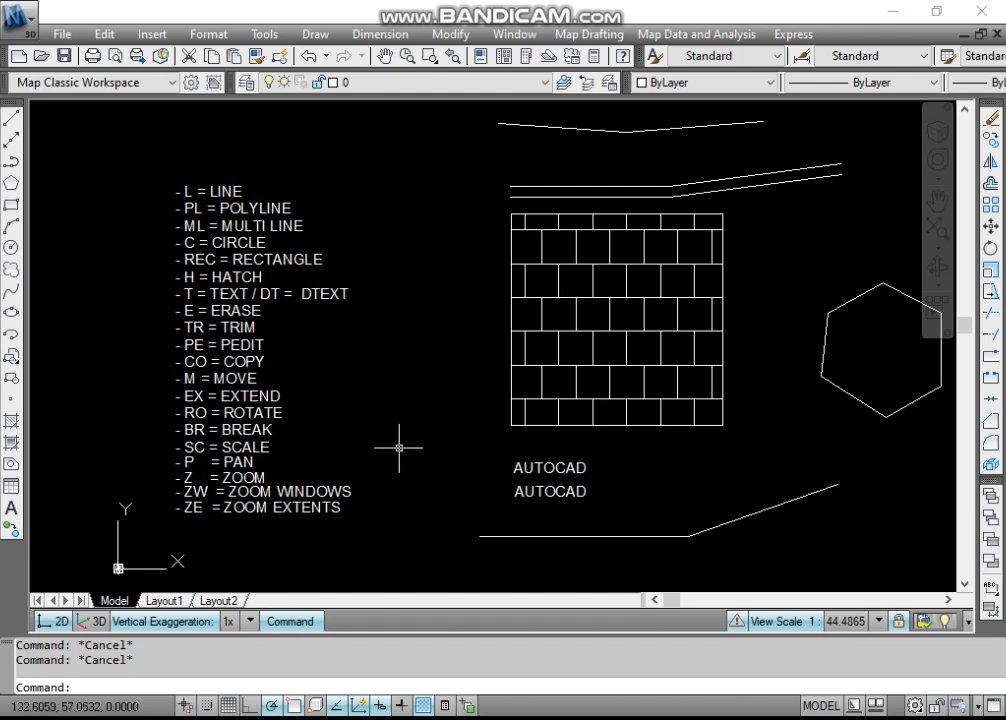
left_click(507, 431)
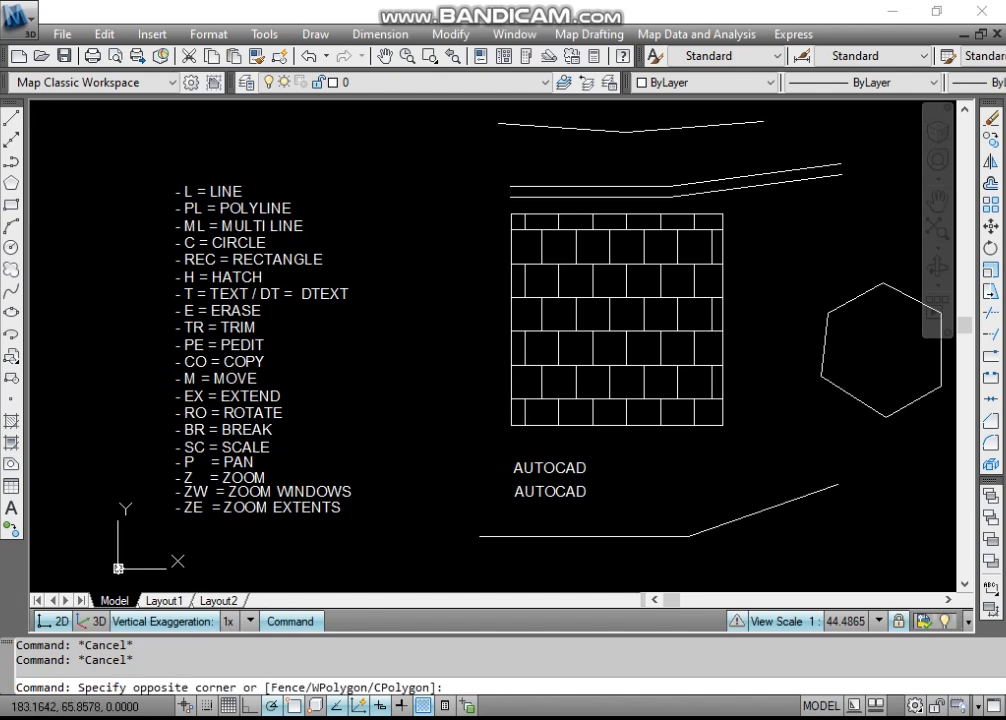
left_click(403, 437)
key("Escape")
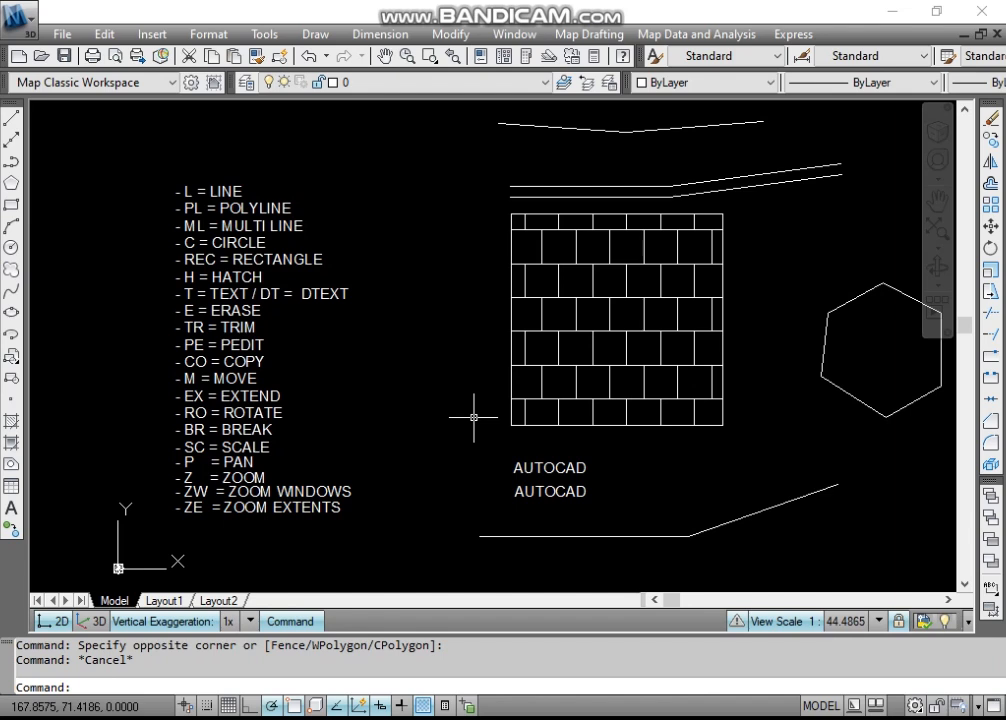
- Copy the hexagon down and to the left, so that the copy overlaps the rising part of the lower polyline
type("co")
key("Return")
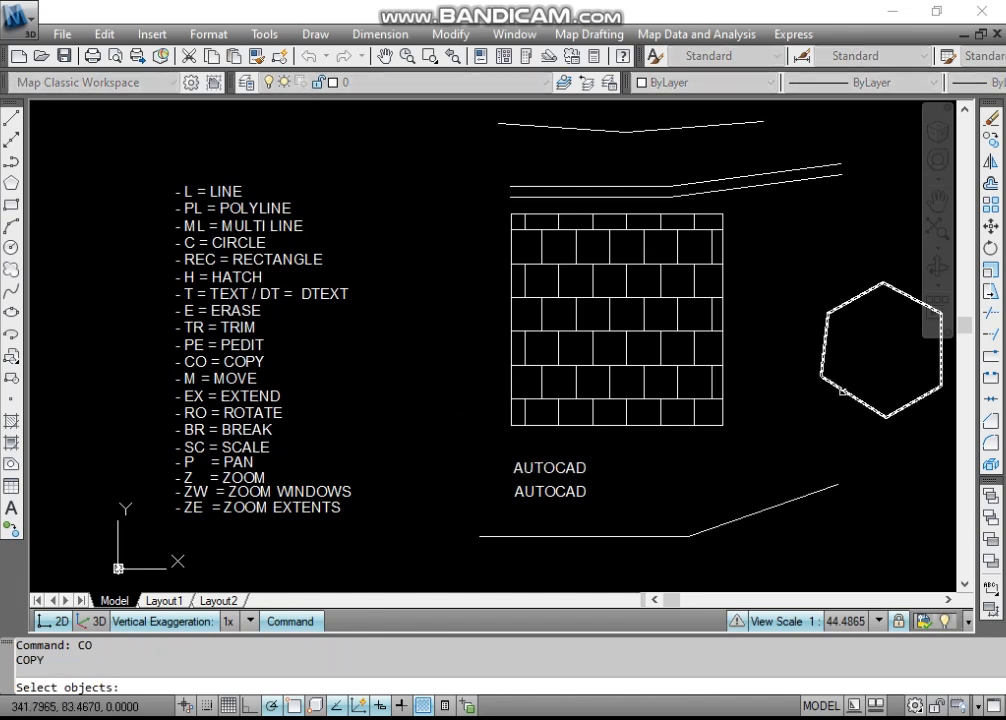
left_click(843, 391)
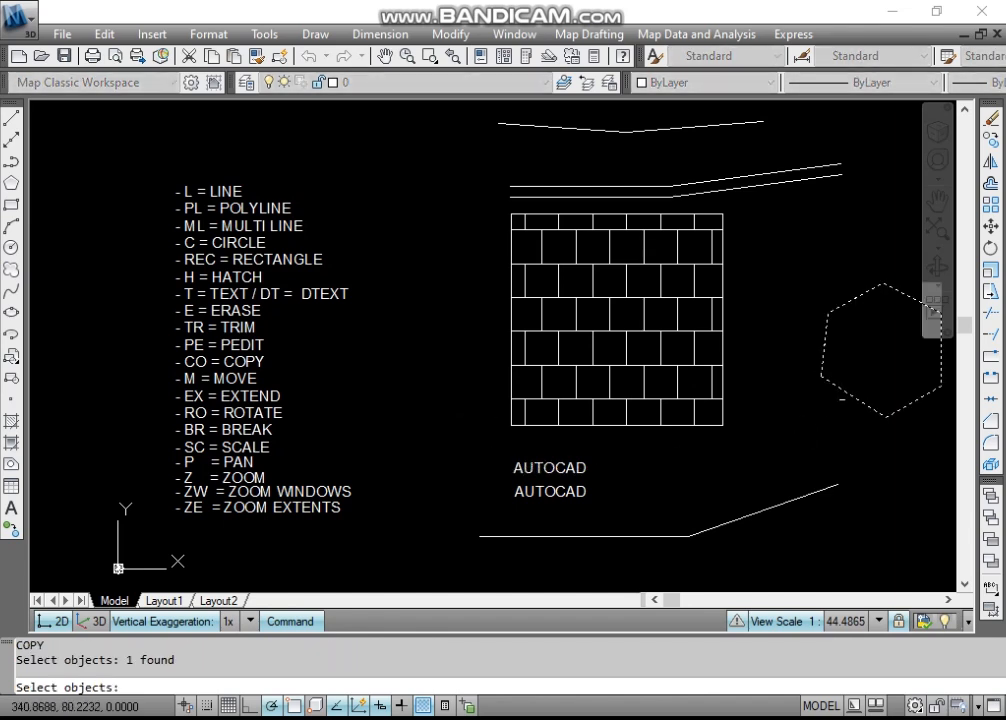
key("Return")
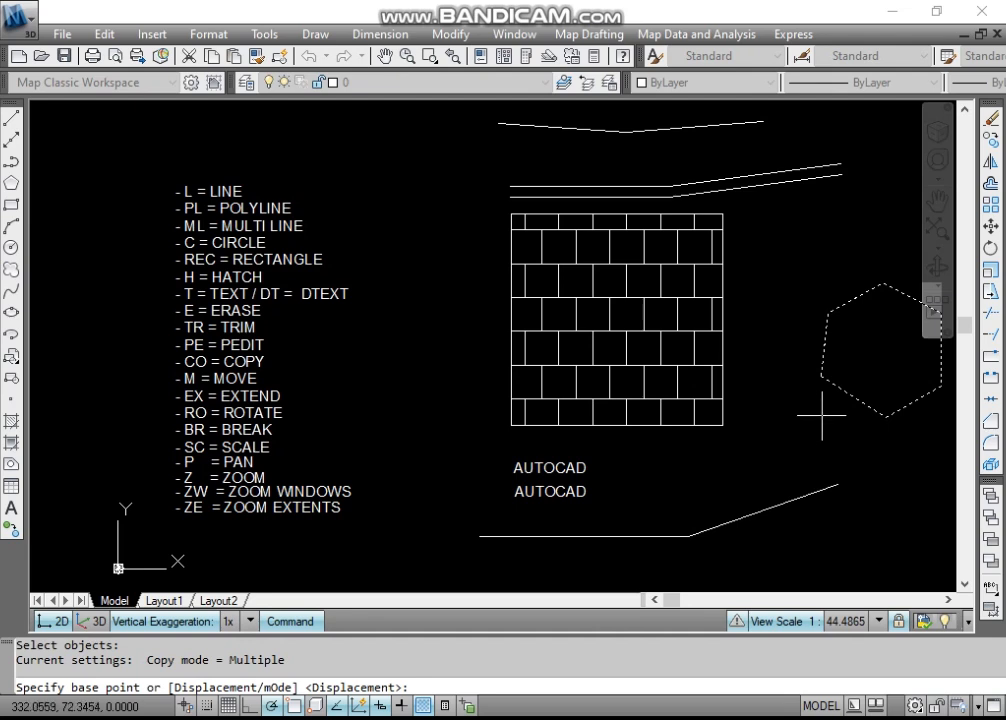
left_click(821, 413)
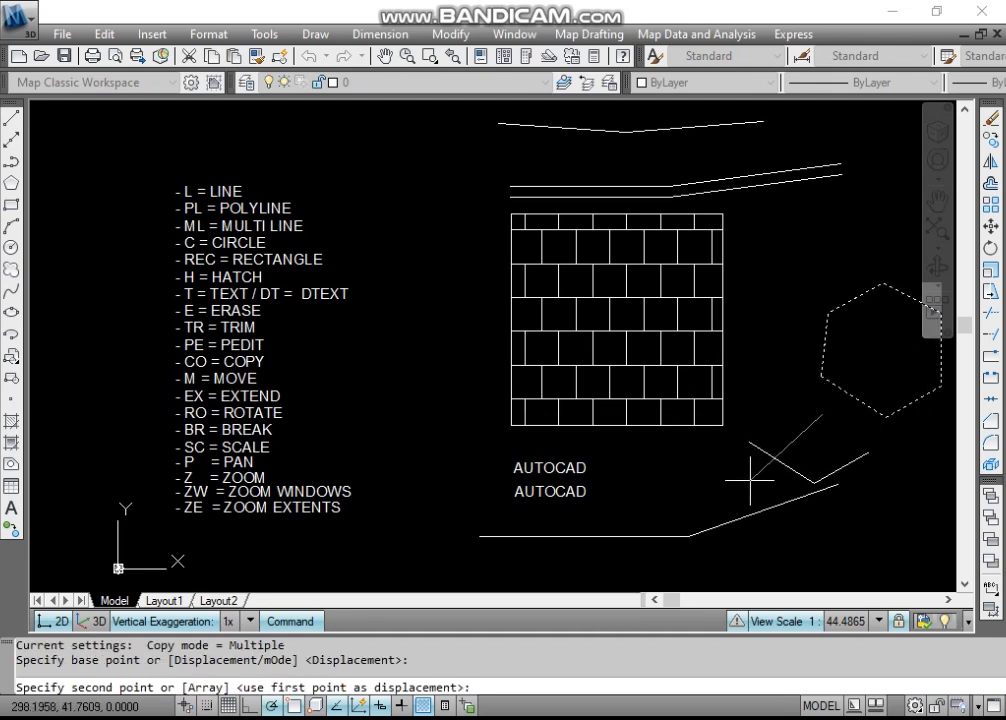
left_click(765, 538)
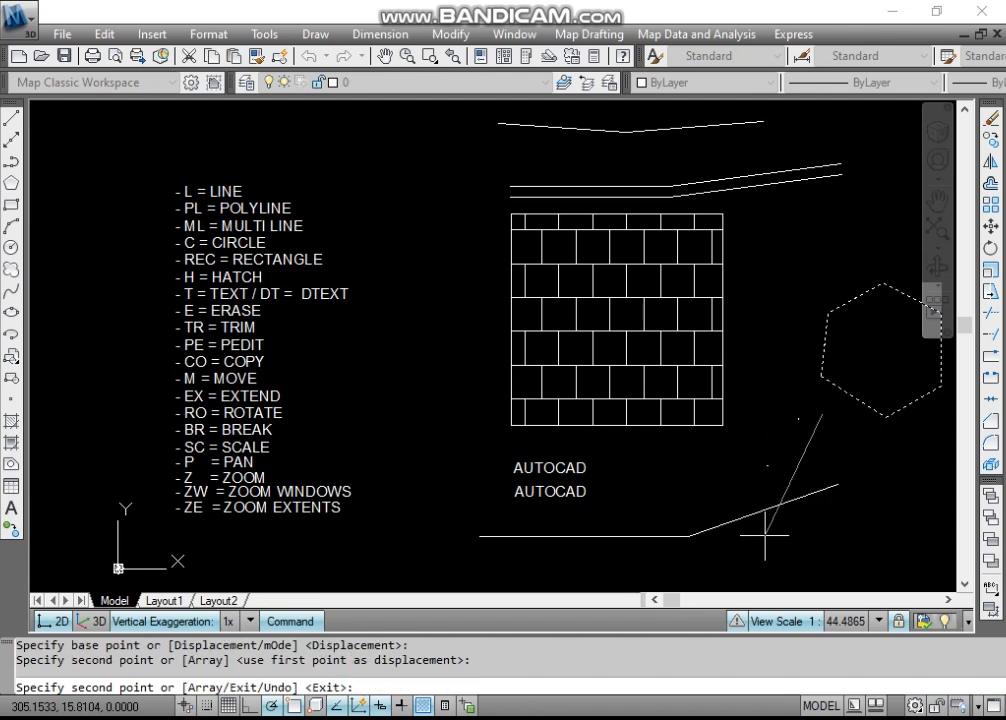
key("Return")
- Erase the copied hexagon that overlaps the lower rising polyline
left_click_drag(770, 449, 754, 440)
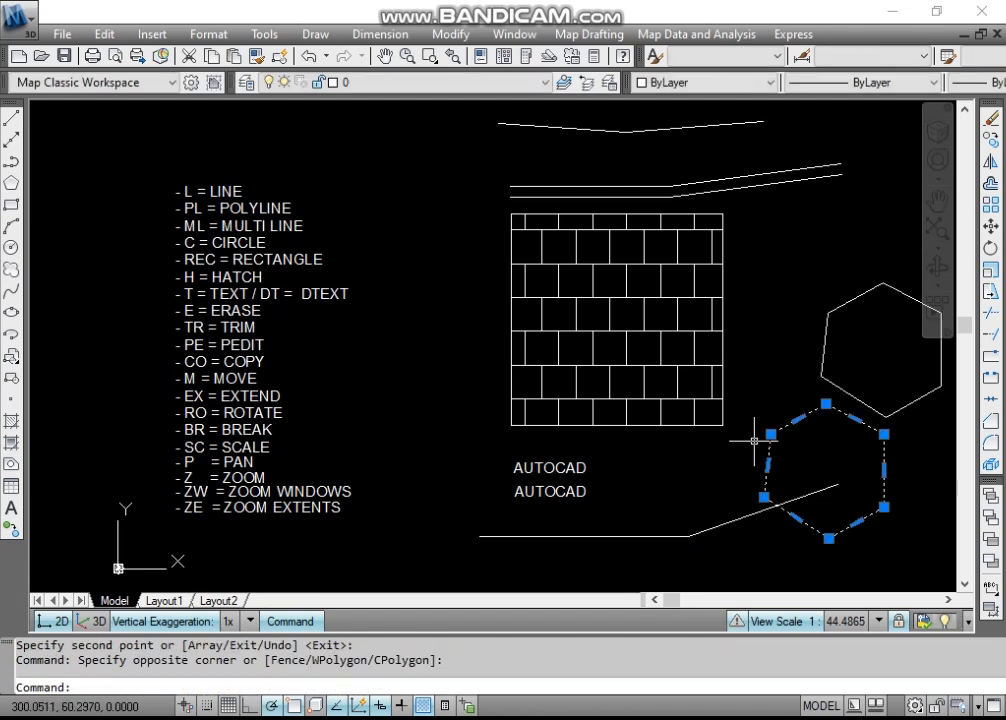
type("e")
key("Return")
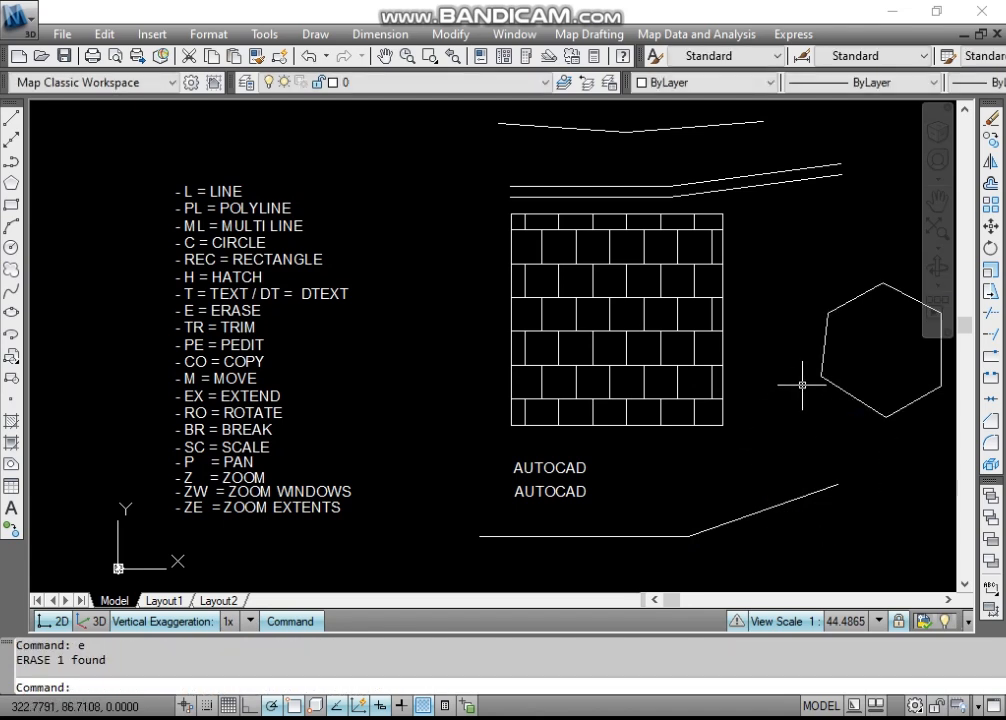
type("co")
key("Return")
left_click(938, 330)
key("Return")
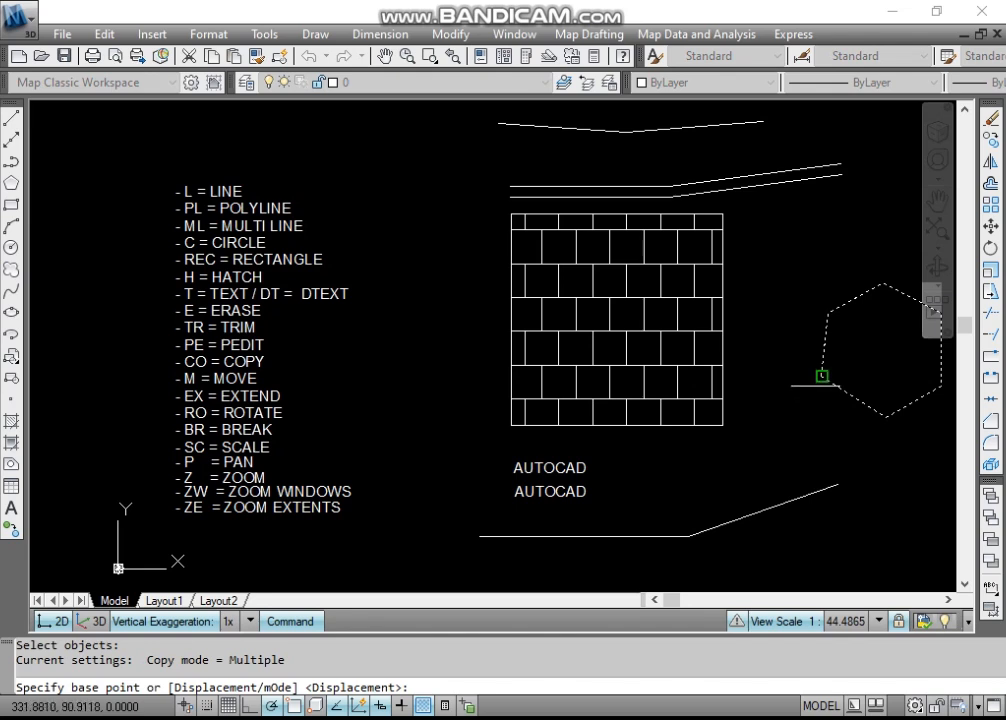
left_click(821, 376)
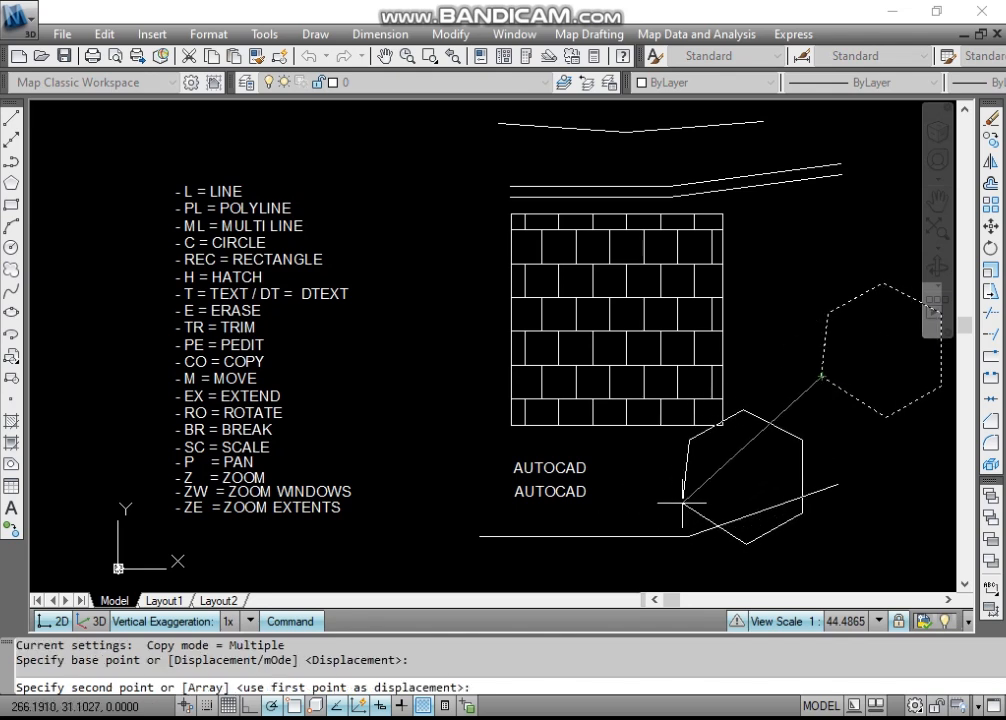
key("Escape")
key("Escape")
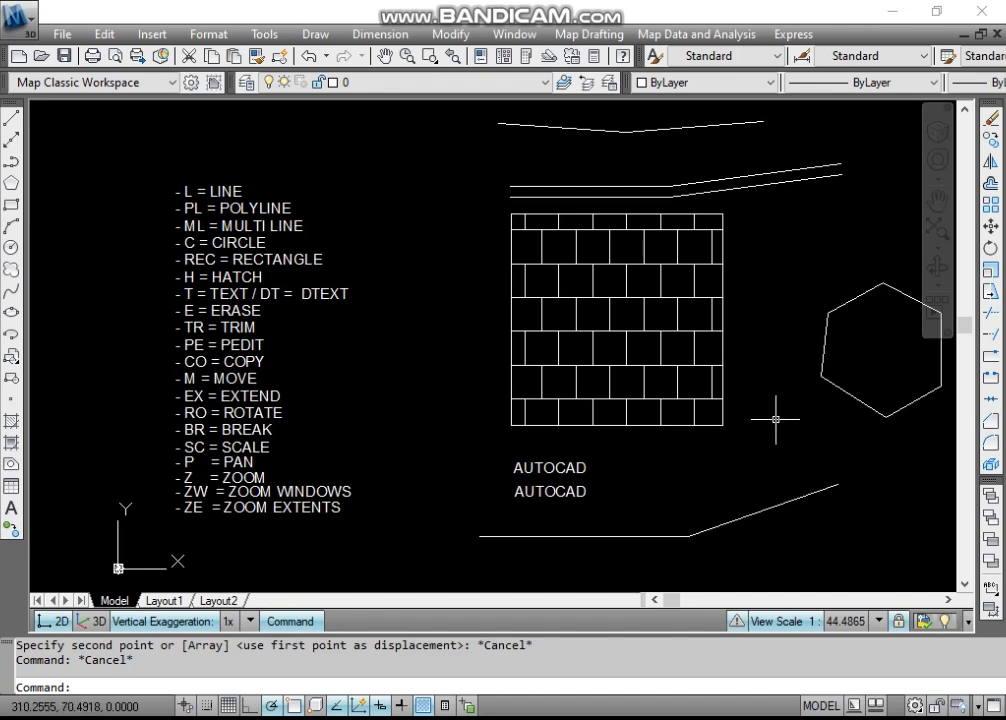
- Move the hexagon by its lower-left vertex onto the bend of the lower joined polyline
type("m")
key("Return")
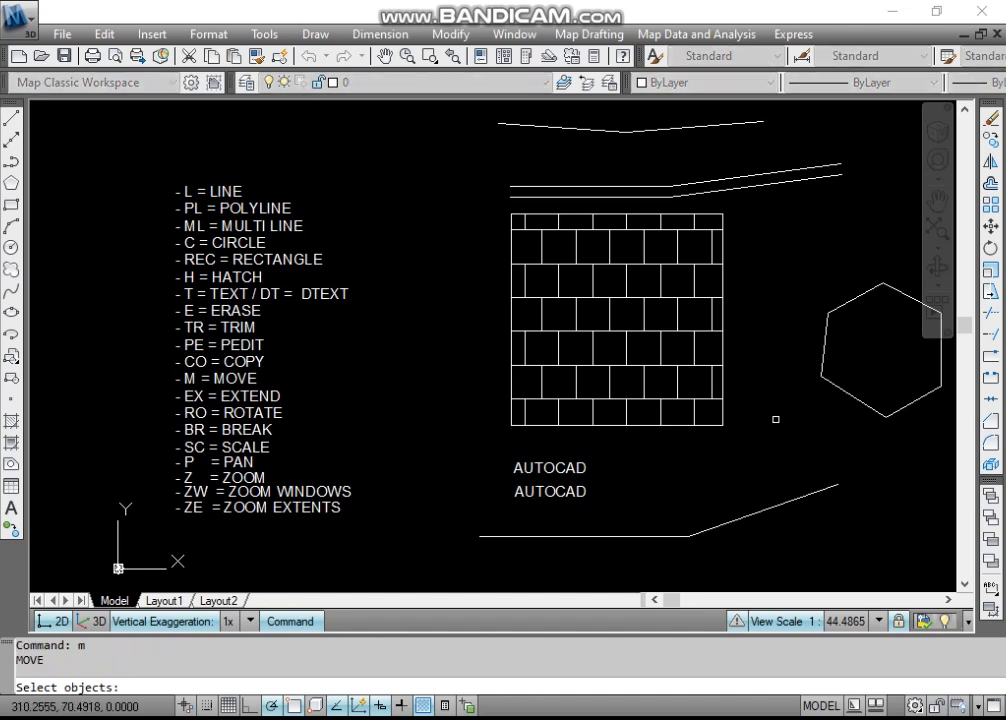
left_click(835, 384)
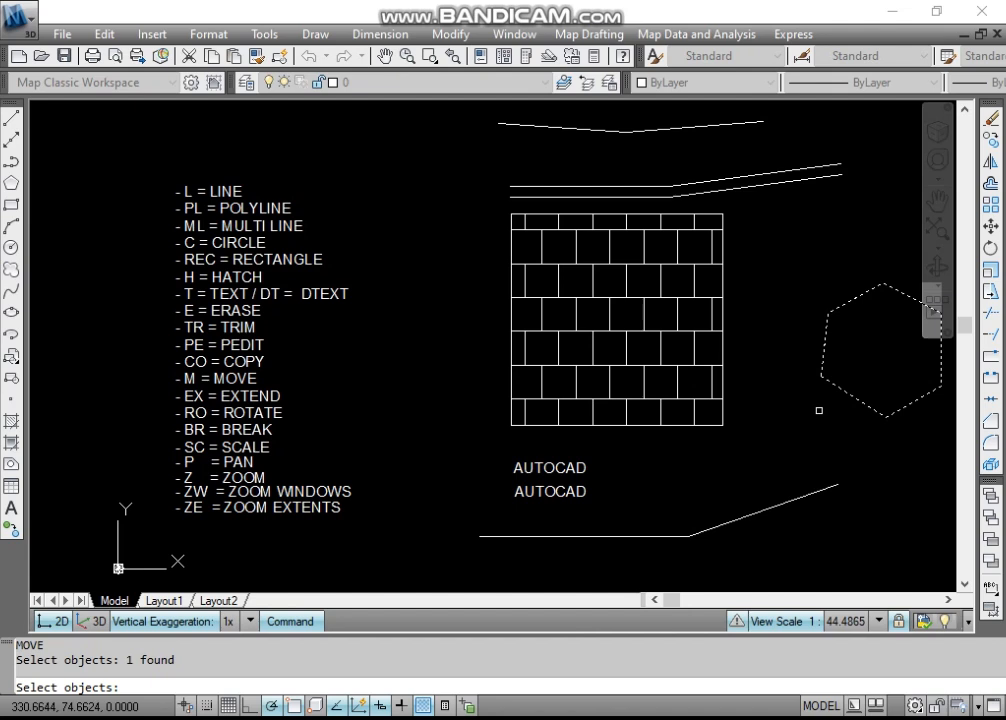
key("Return")
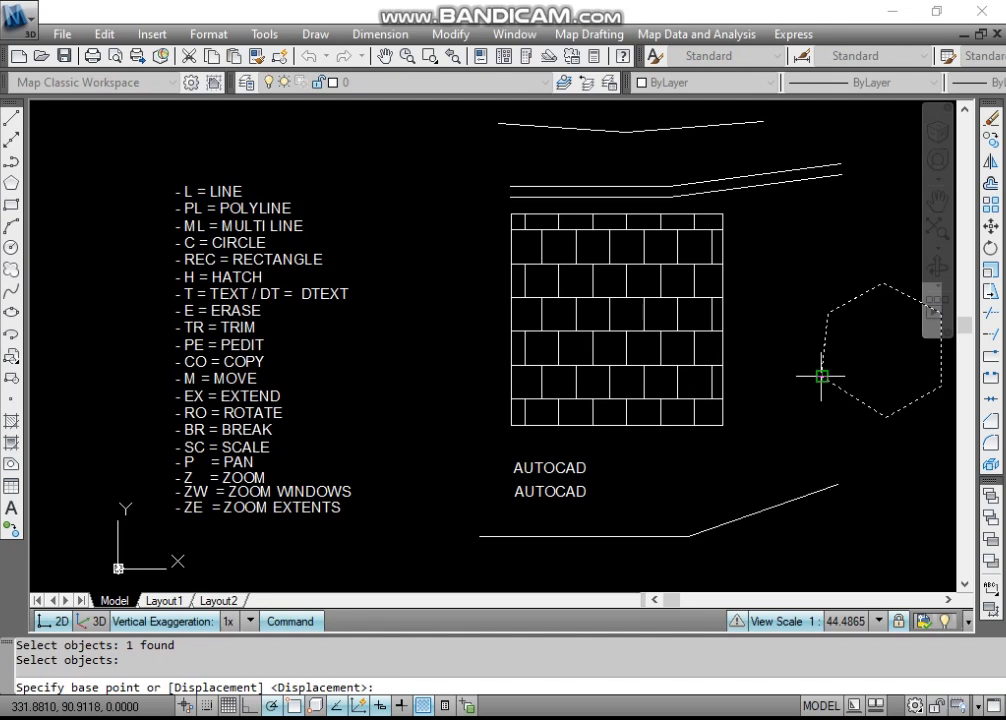
left_click(821, 376)
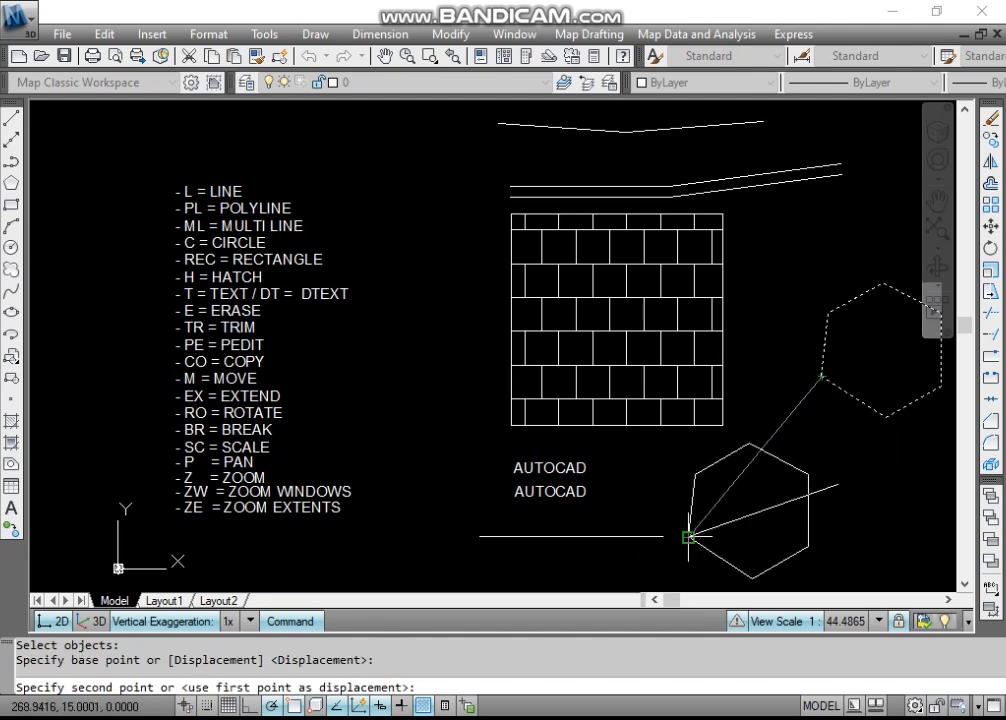
key("Escape")
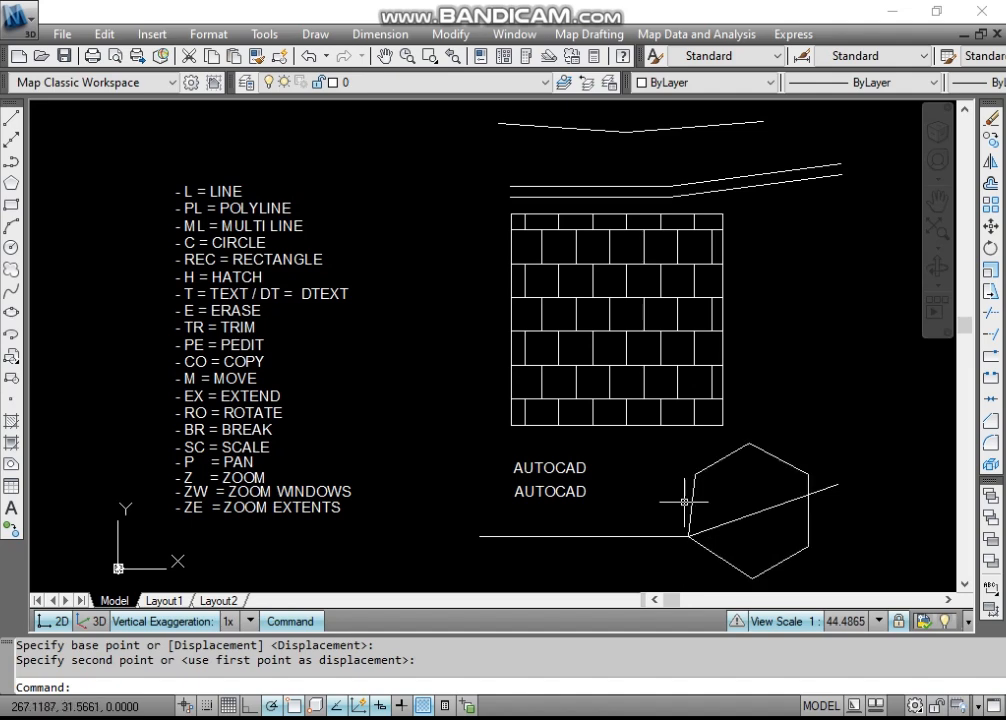
key("Escape")
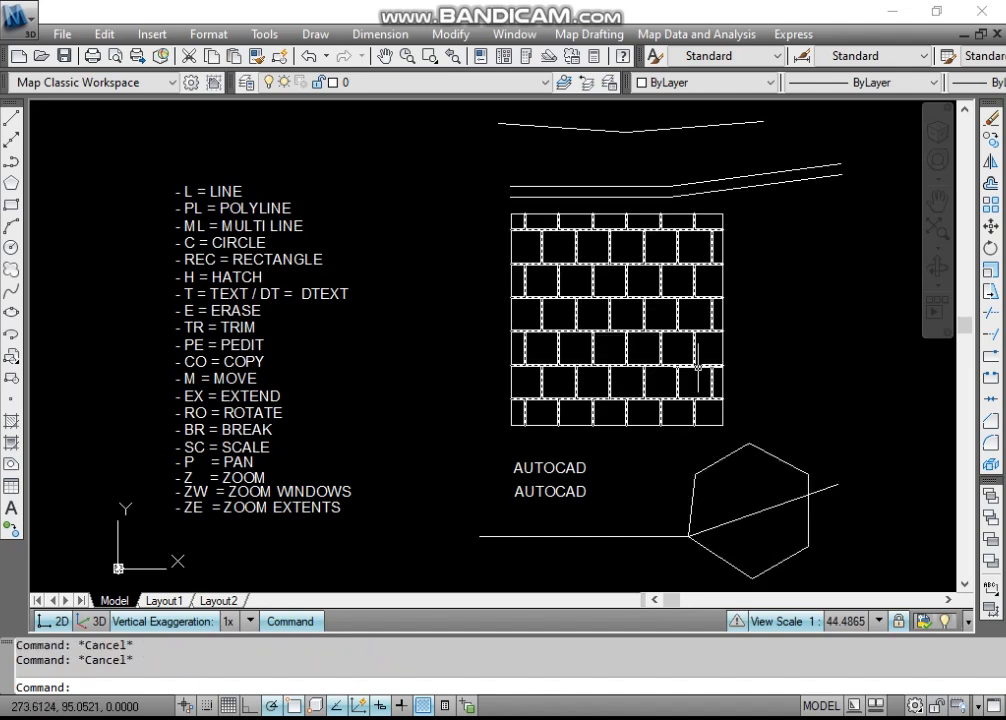
- Draw a vertical polyline from inside the hexagon's lower right part down past the level of the lowest horizontal line
middle_click_drag(610, 450, 600, 320)
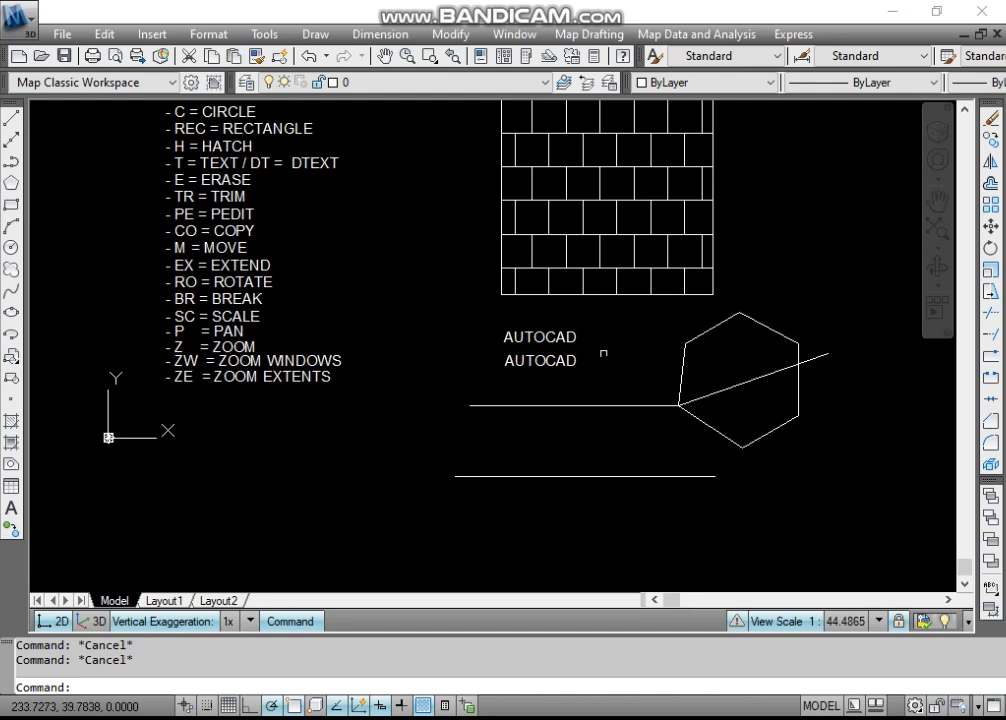
type("pl")
key("Return")
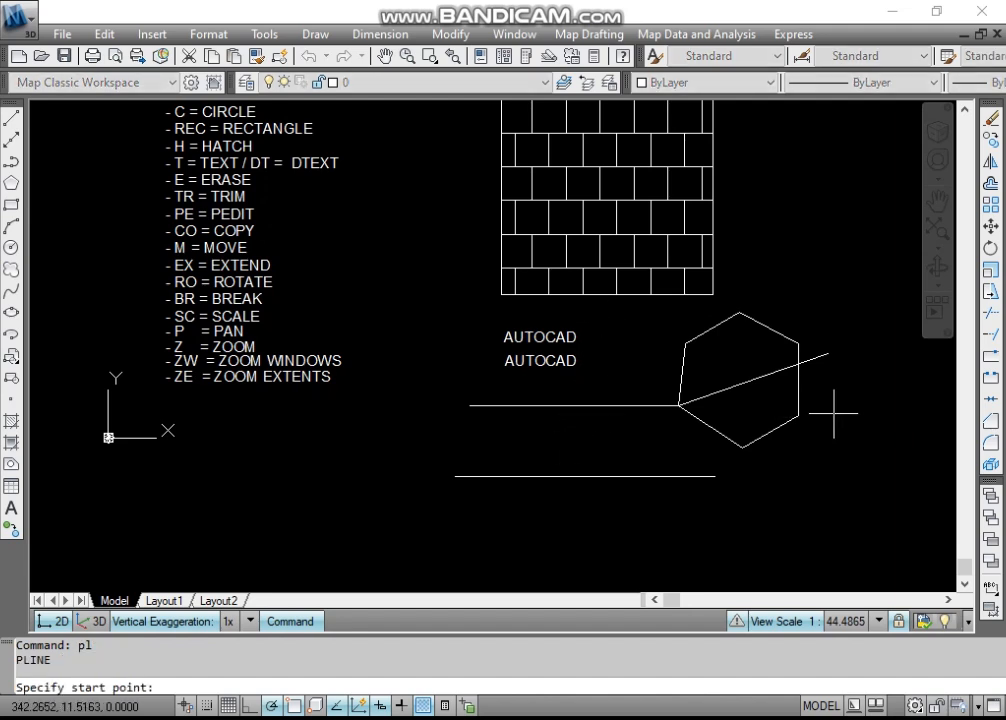
left_click(860, 350)
key("Escape")
key("Return")
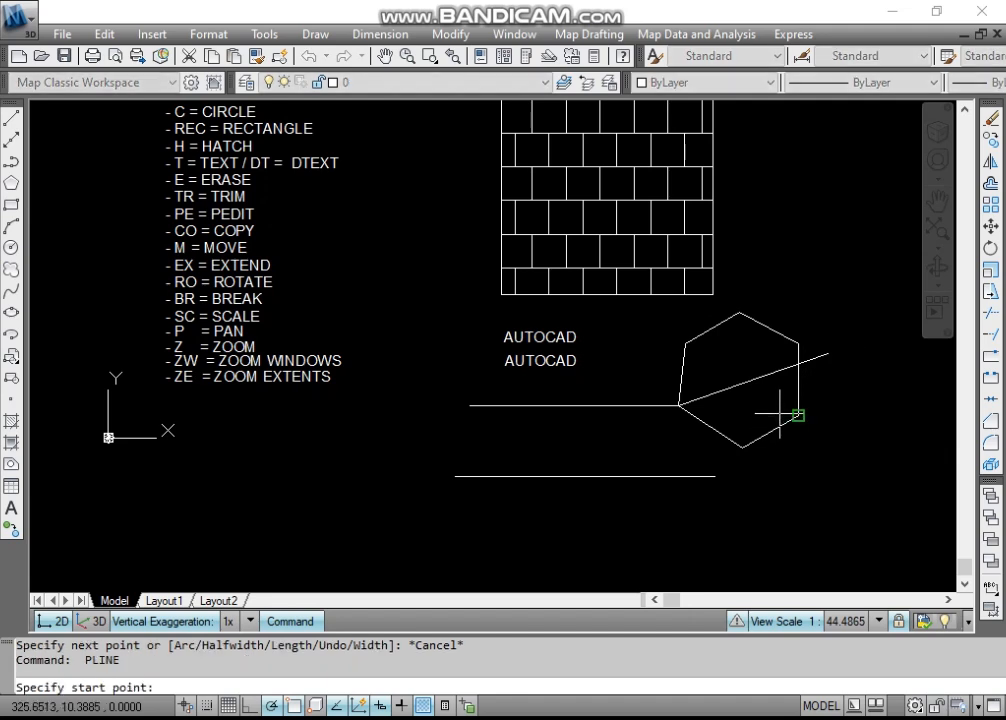
left_click(780, 400)
left_click(771, 531)
key("Return")
left_click(790, 490)
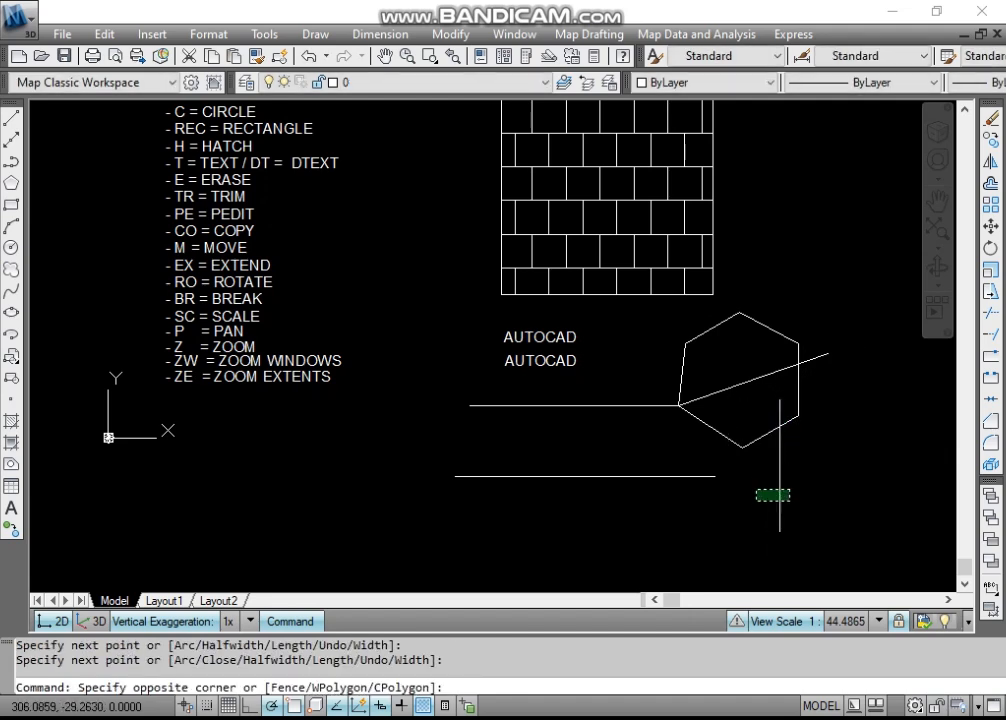
left_click(757, 501)
key("Escape")
- Extend the lowest horizontal line to the vertical polyline with EXTEND, and check its grips
left_click(662, 510)
left_click(608, 449)
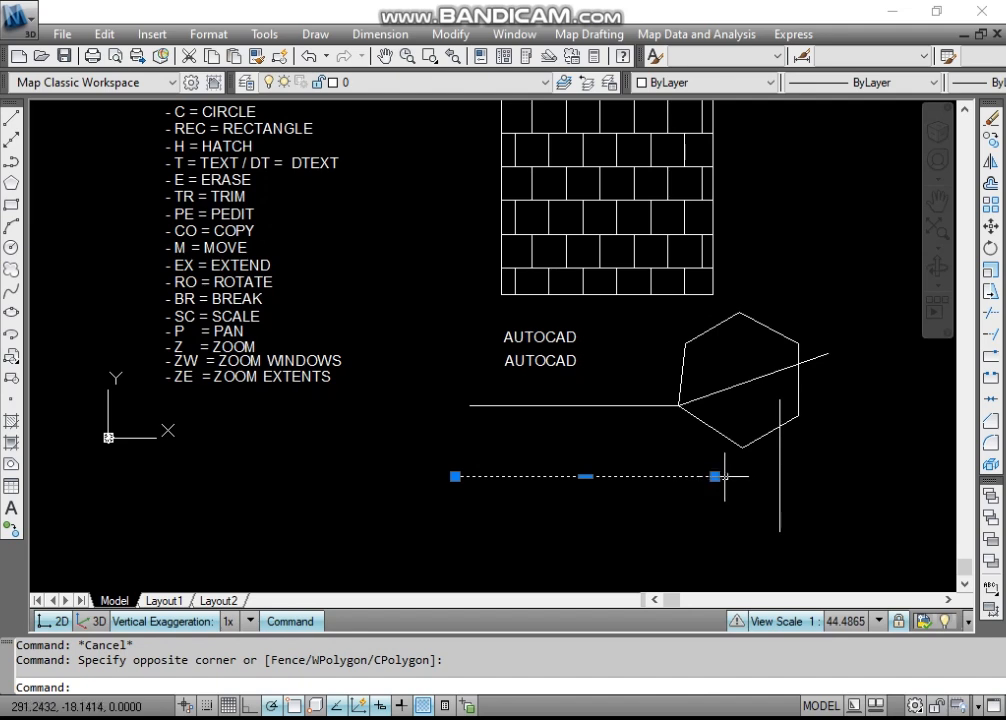
key("Escape")
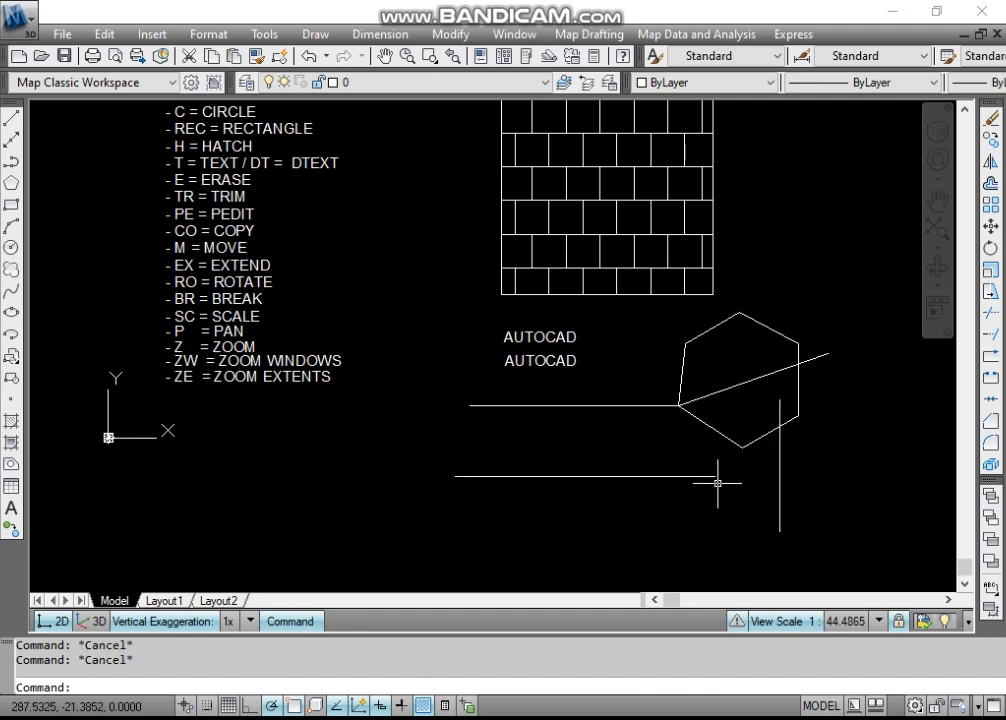
type("ex")
key("Return")
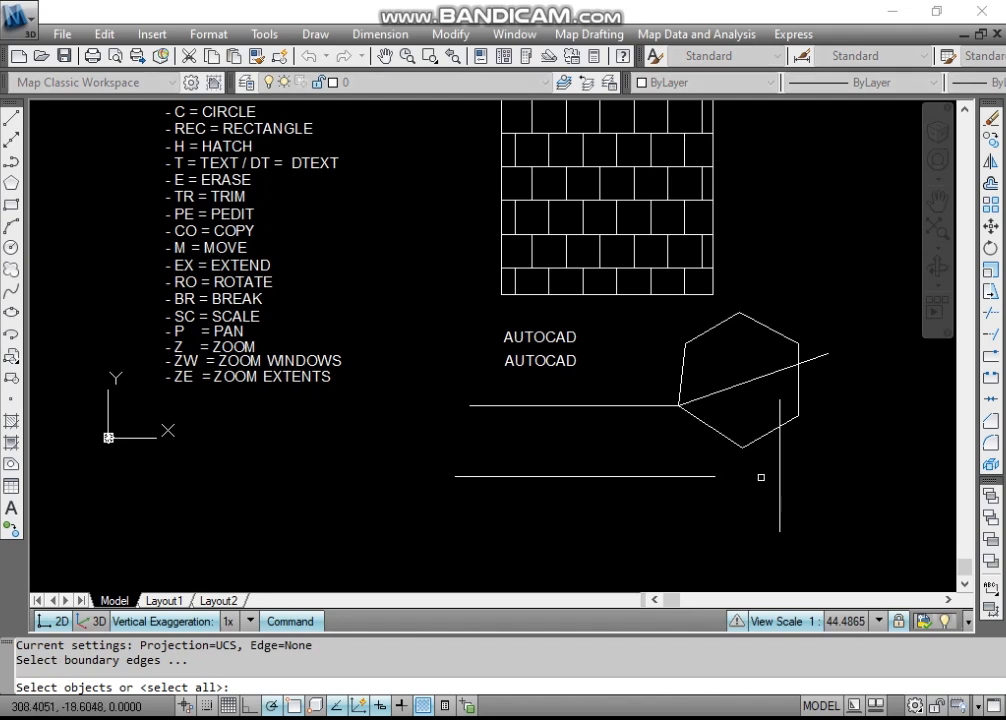
left_click(780, 464)
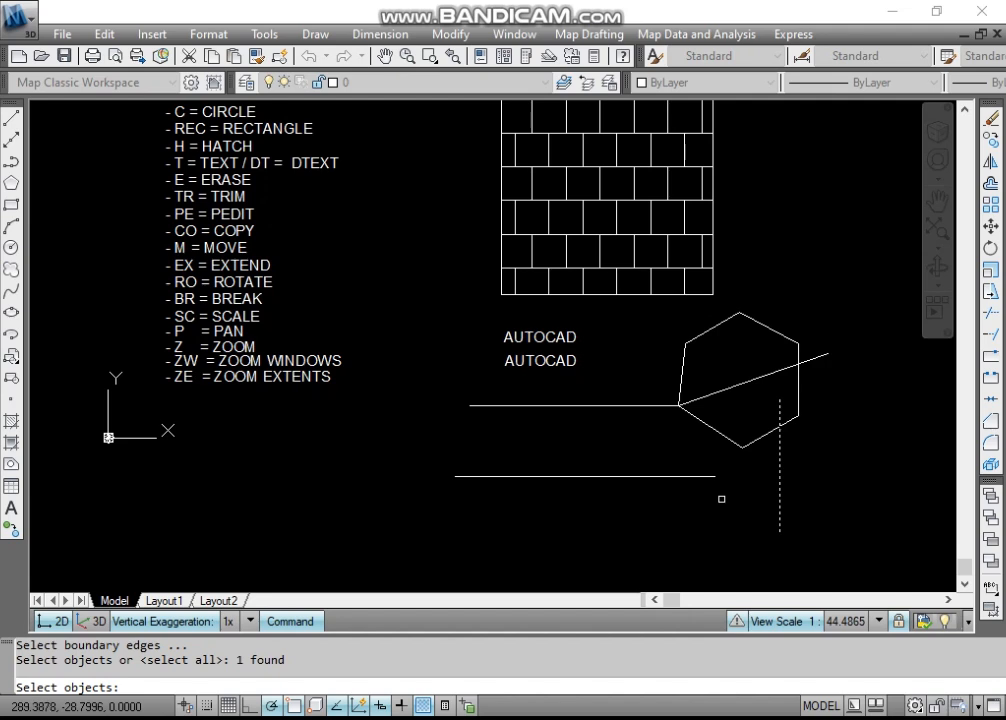
key("Return")
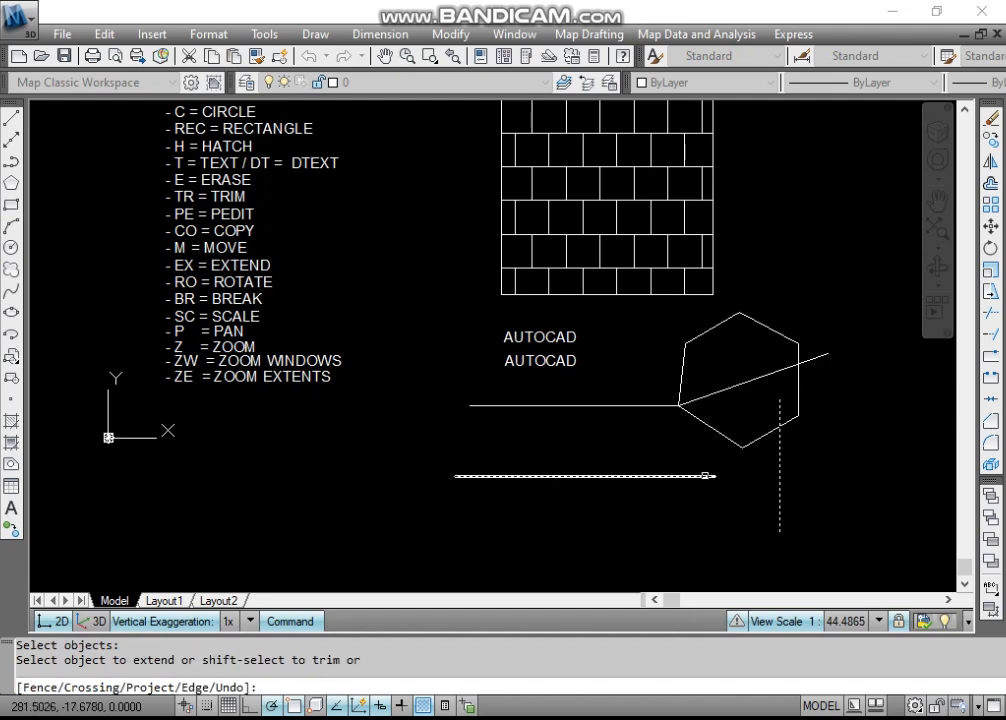
left_click(705, 476)
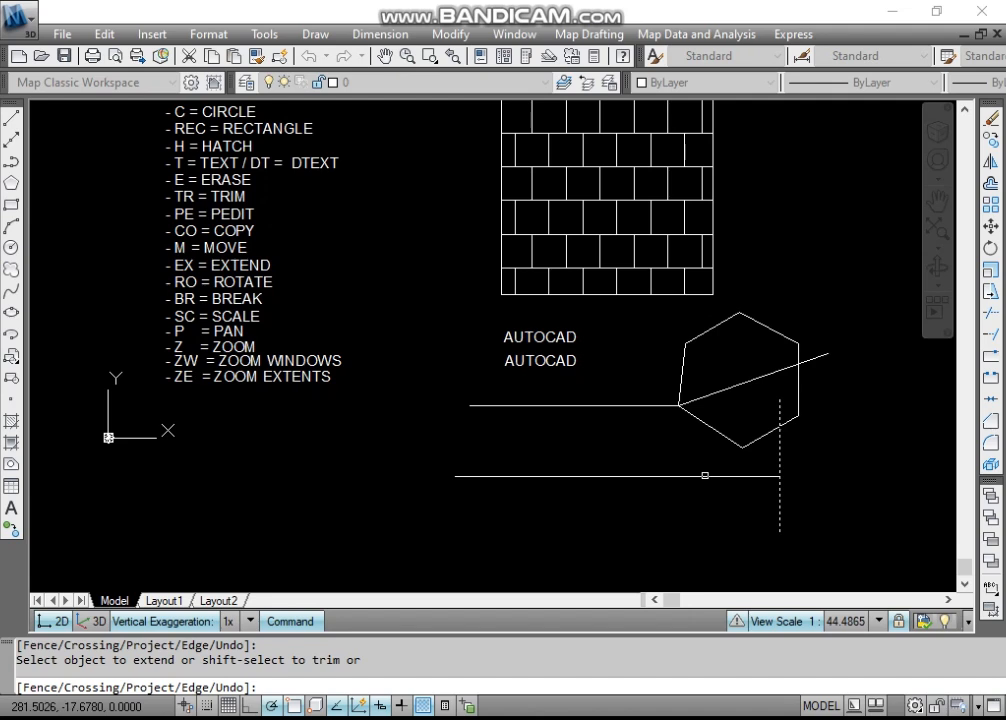
key("Return")
left_click(716, 476)
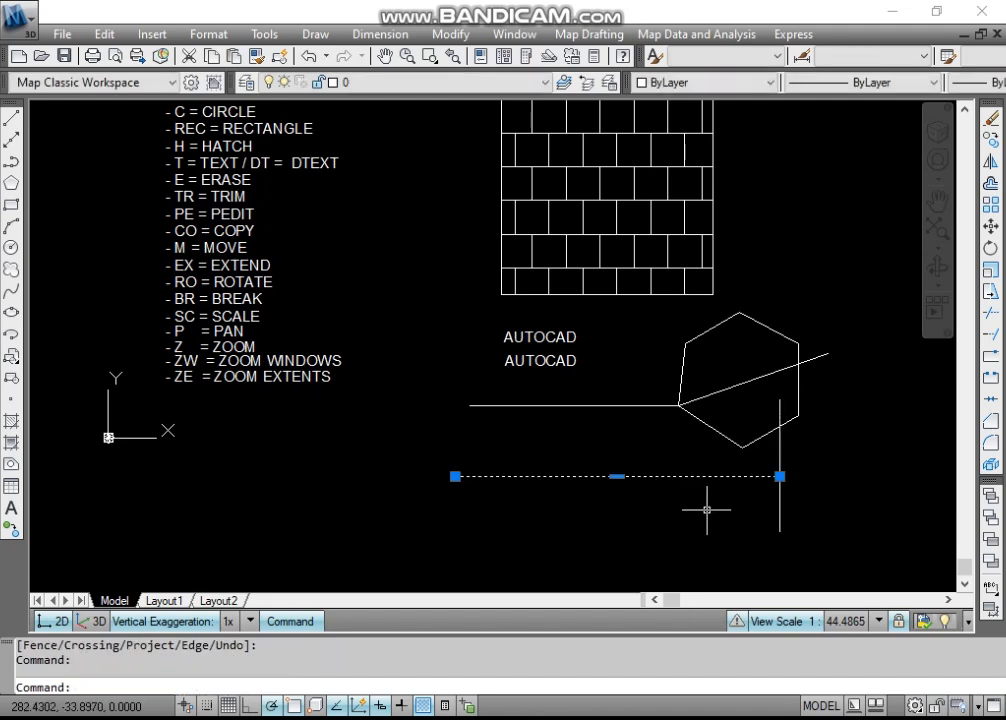
key("Escape")
key("Escape")
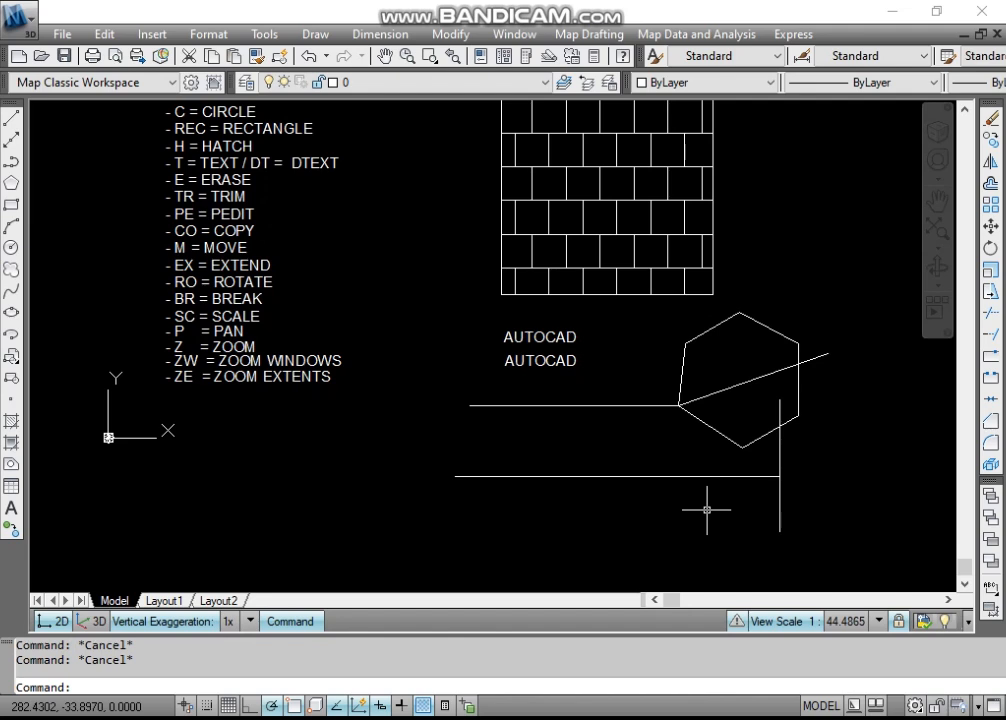
- Rotate the vertical polyline 45 degrees about its lower endpoint
type("ro")
key("Return")
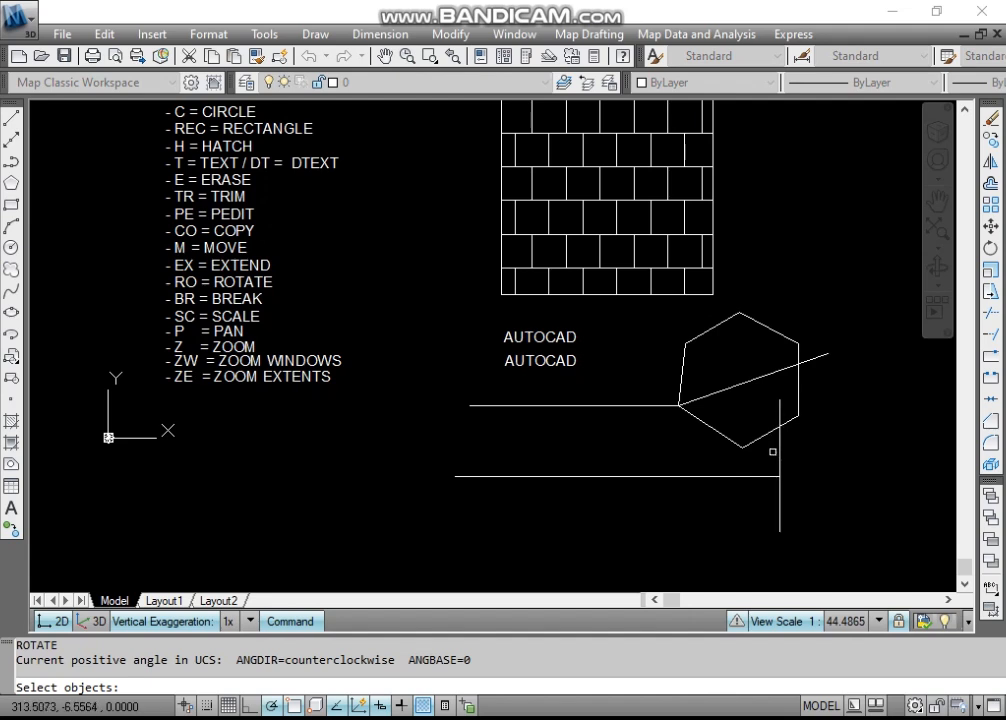
left_click(779, 447)
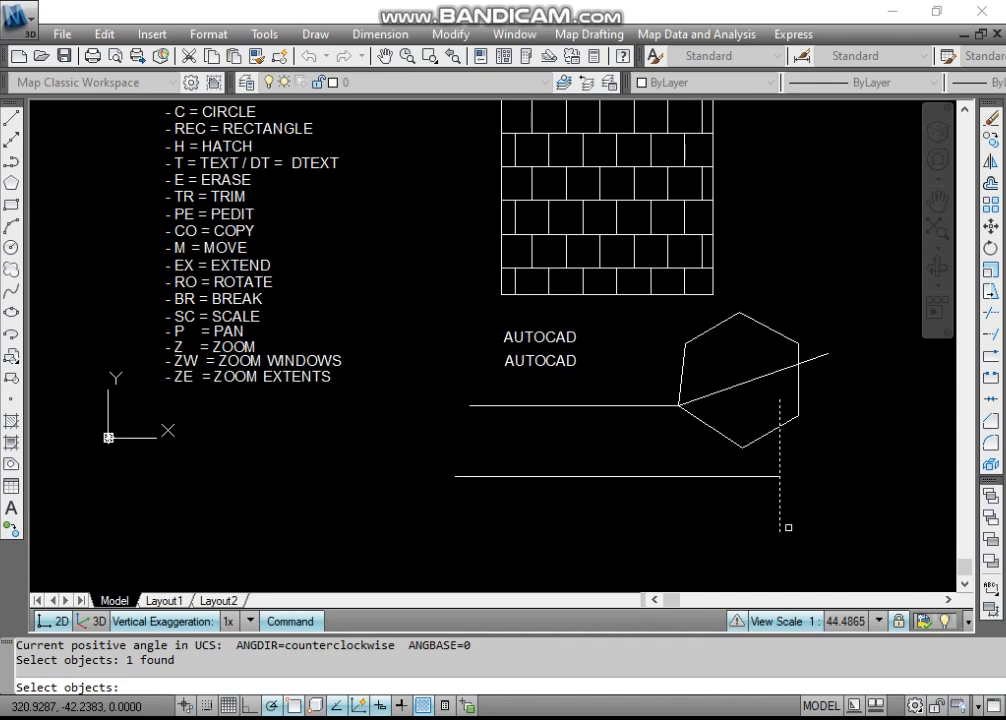
key("Return")
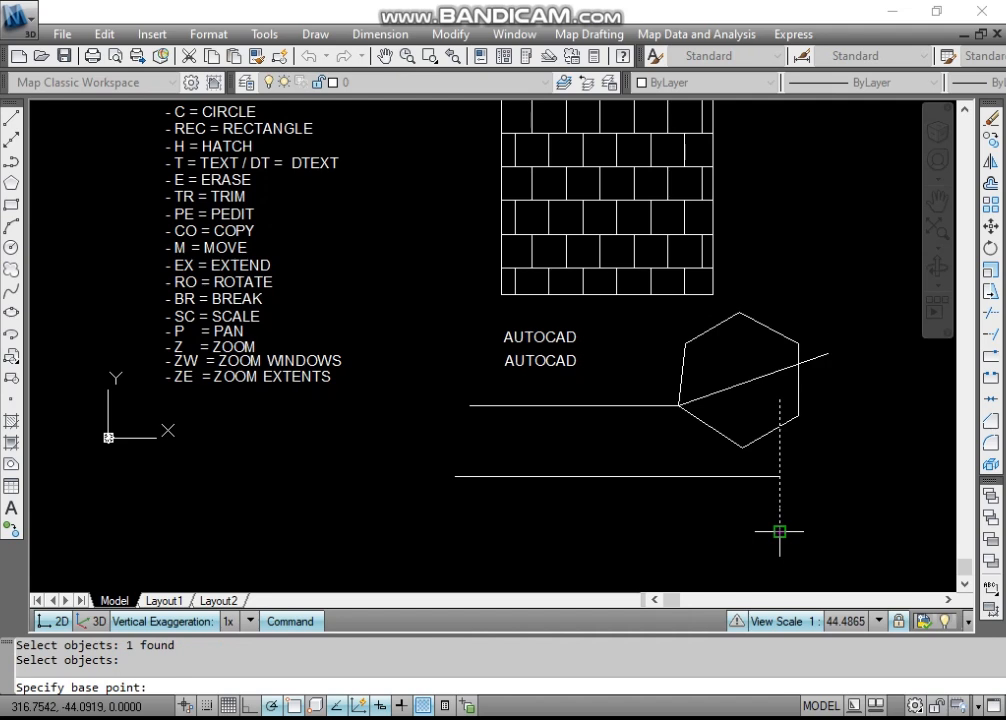
left_click(779, 531)
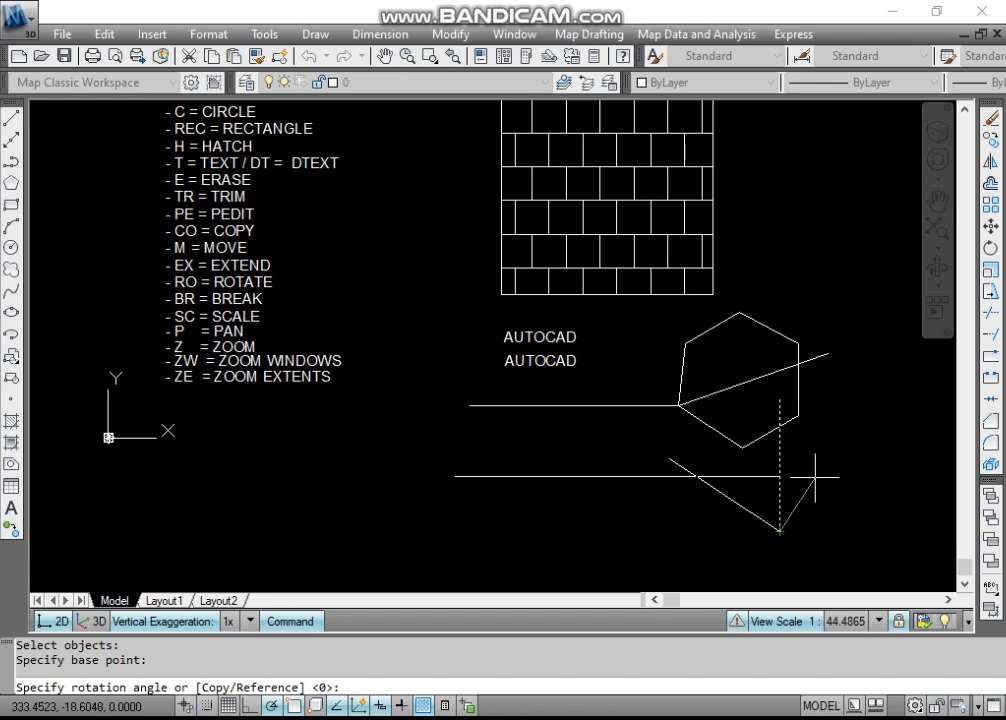
type("45")
key("Return")
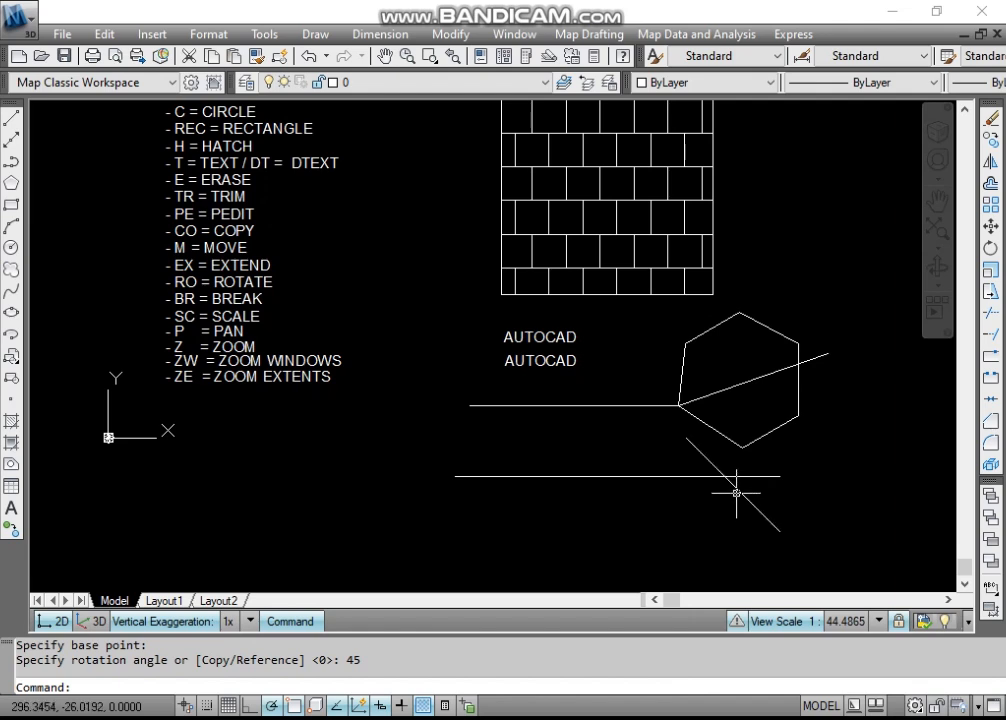
- Undo the vertical polyline's rotation and the hexagon's move onto the bend of the lower joined polyline
key("ctrl+z")
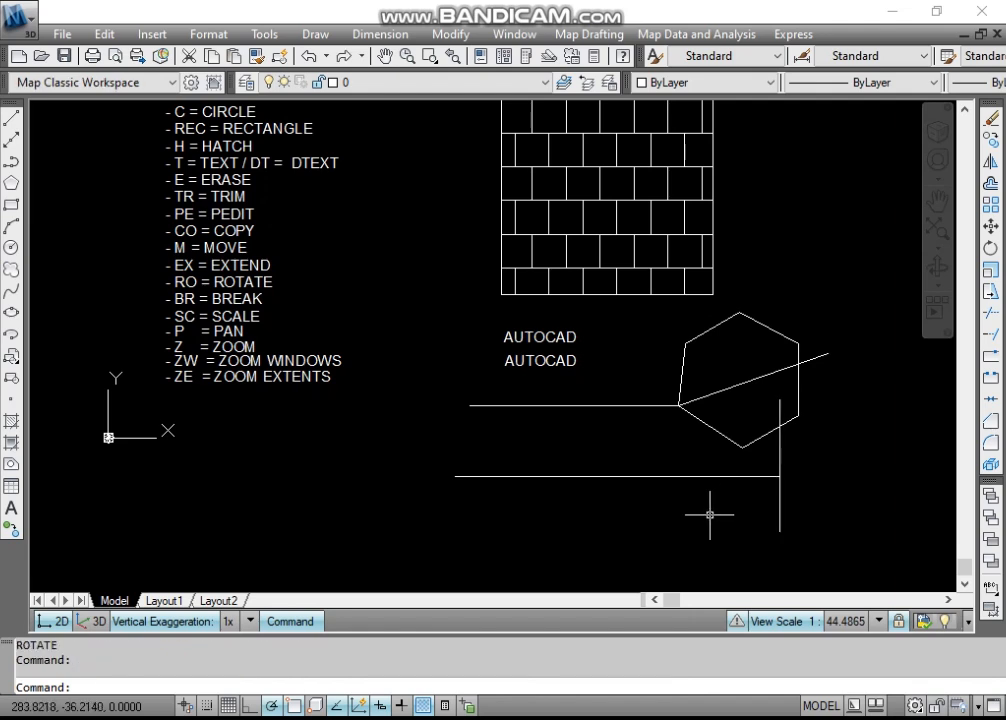
key("ctrl+z")
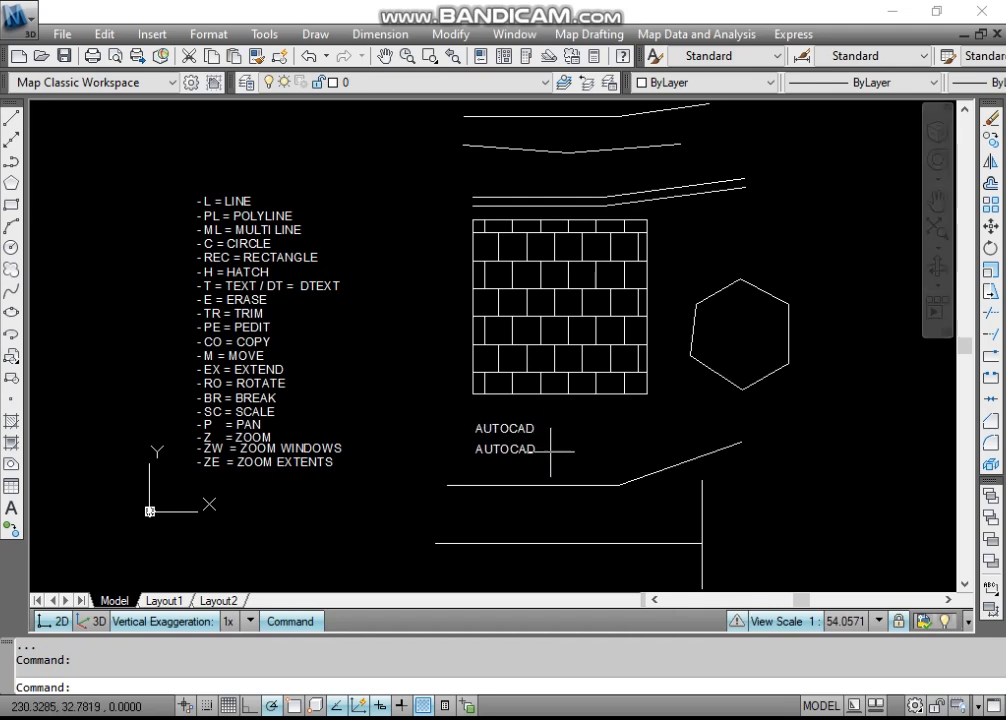
- Break the lowest horizontal line from about a quarter of its length to its middle with BREAK, and undo the break
left_click(483, 484)
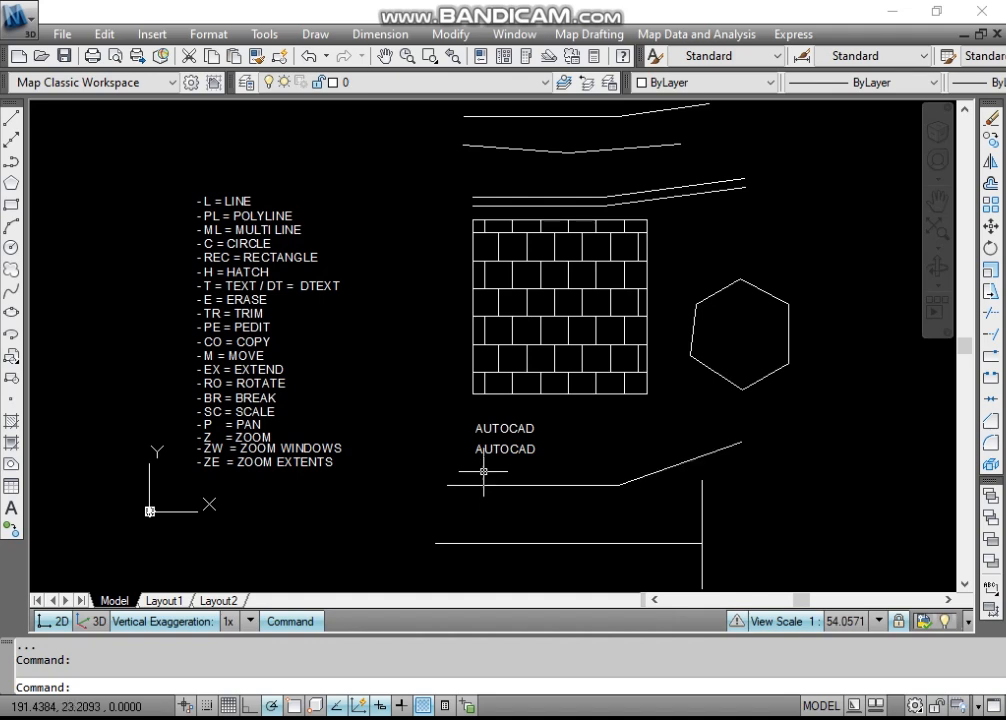
scroll(483, 505, "up", 3)
scroll(470, 540, "down", 2)
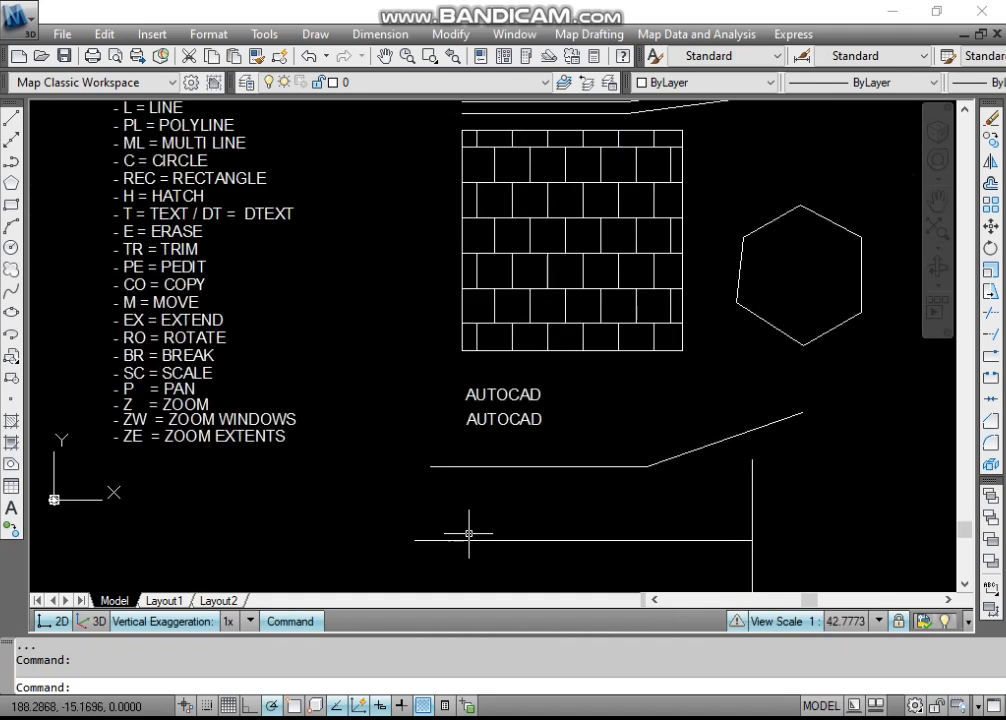
middle_click_drag(469, 533, 458, 470)
scroll(480, 470, "up", 3)
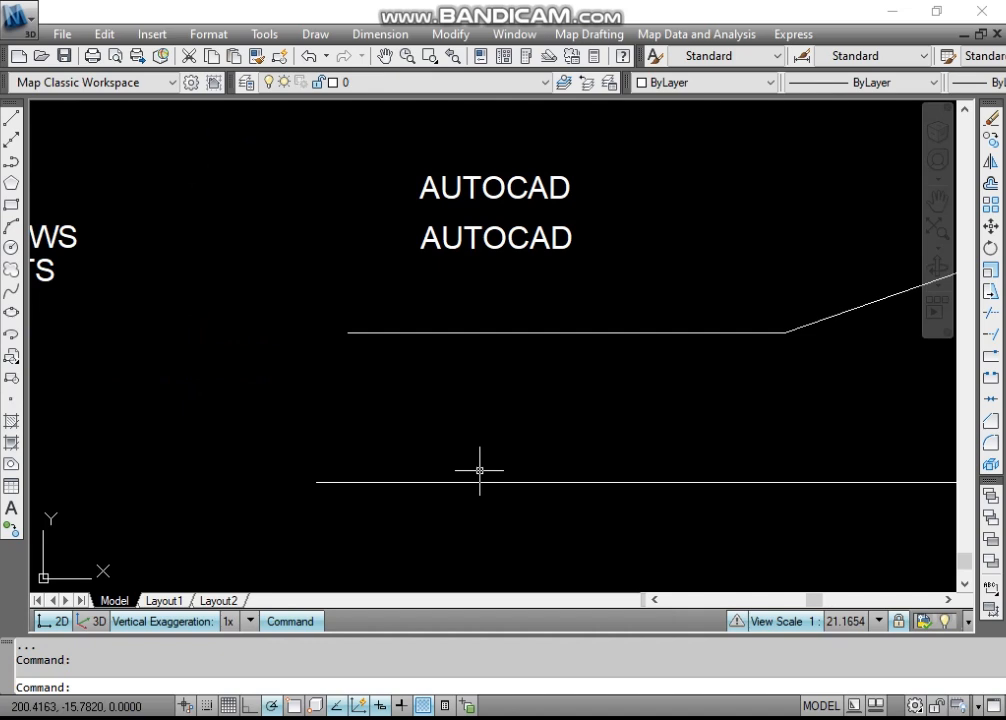
scroll(478, 471, "down", 2)
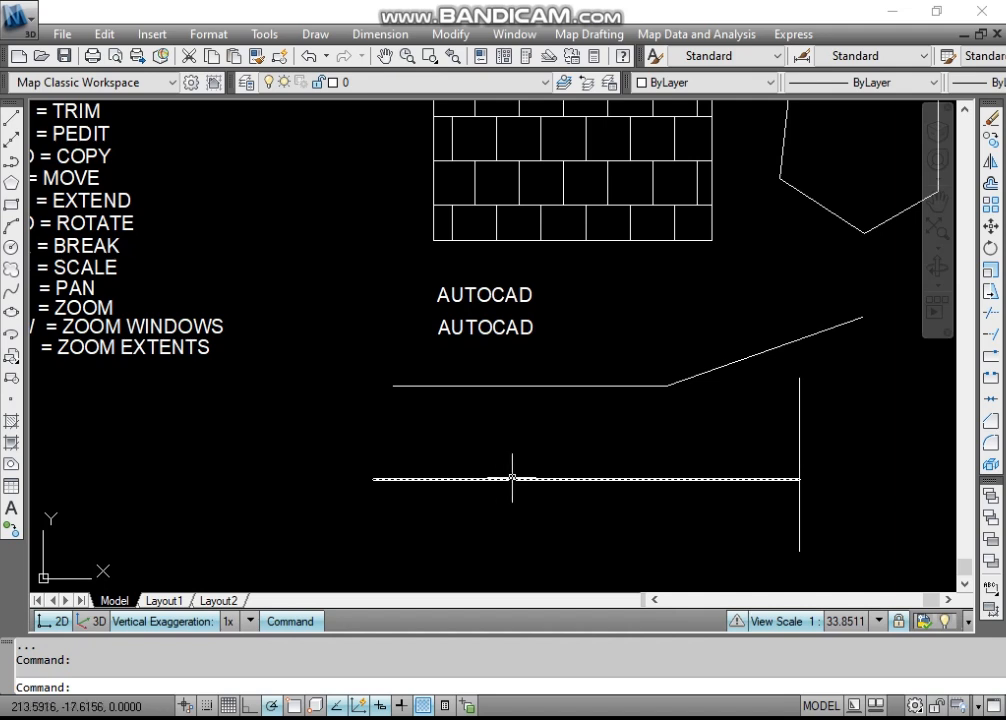
type("BR")
key("Return")
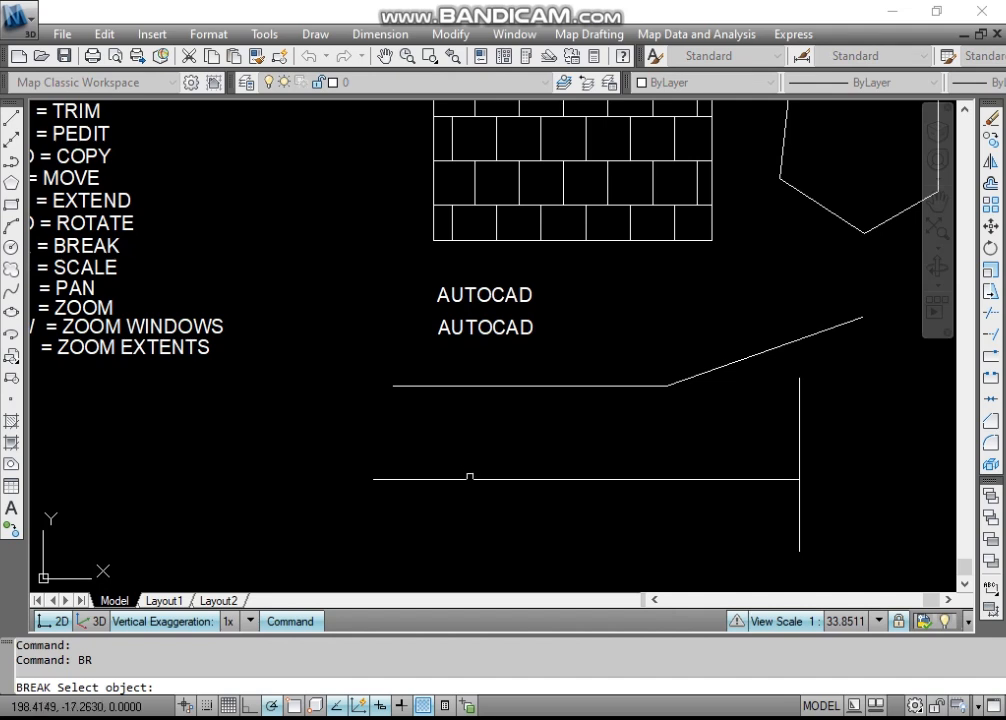
left_click(470, 478)
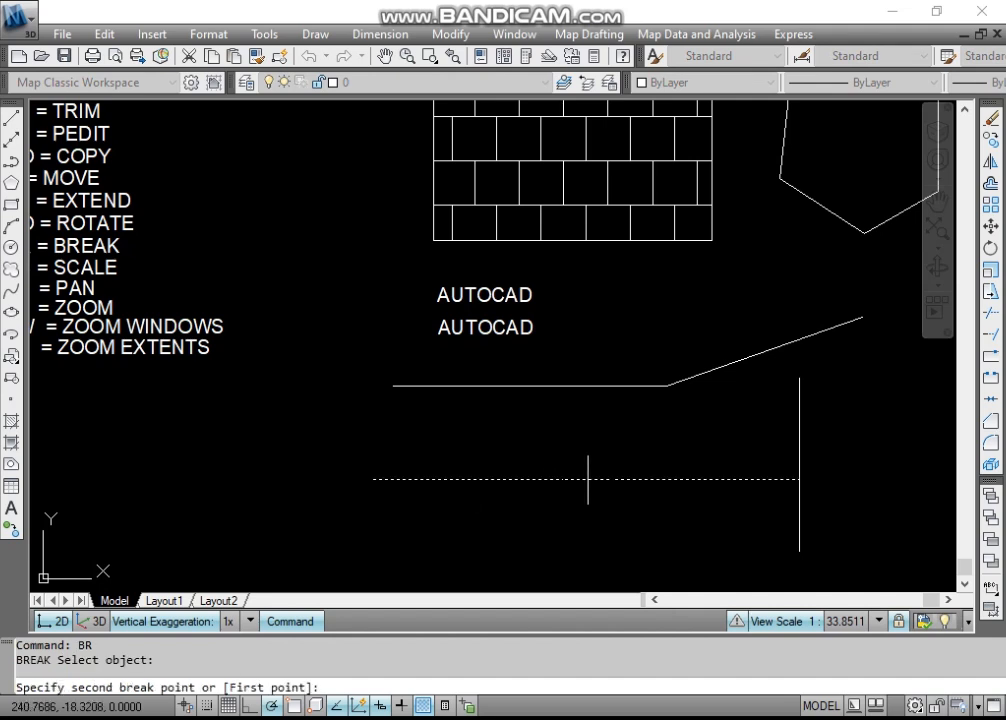
left_click(588, 478)
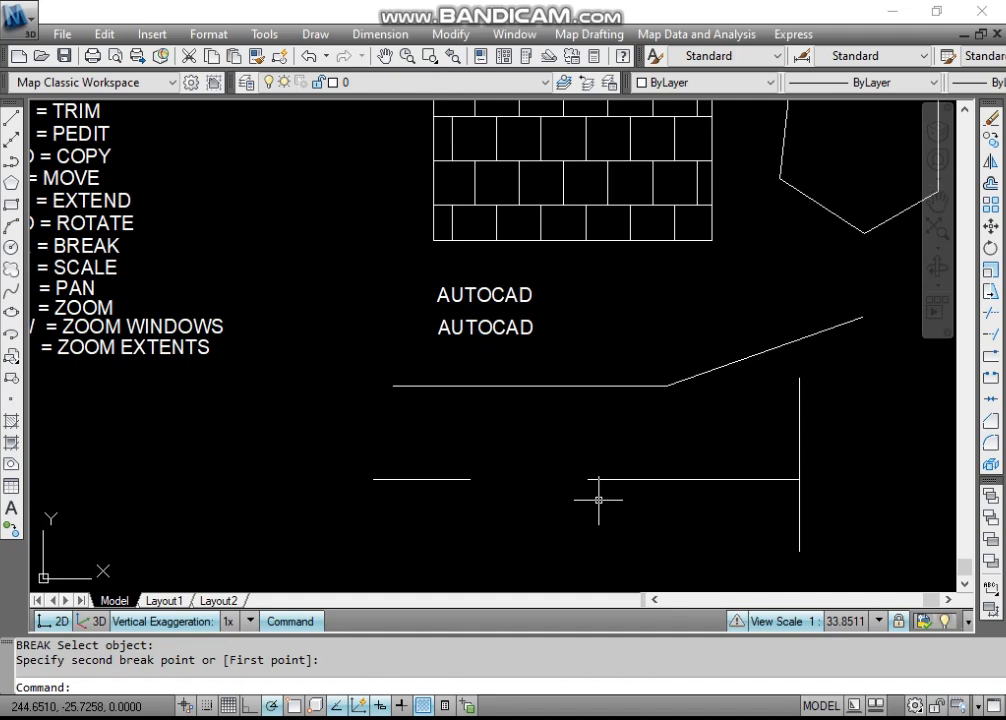
type("U")
key("Return")
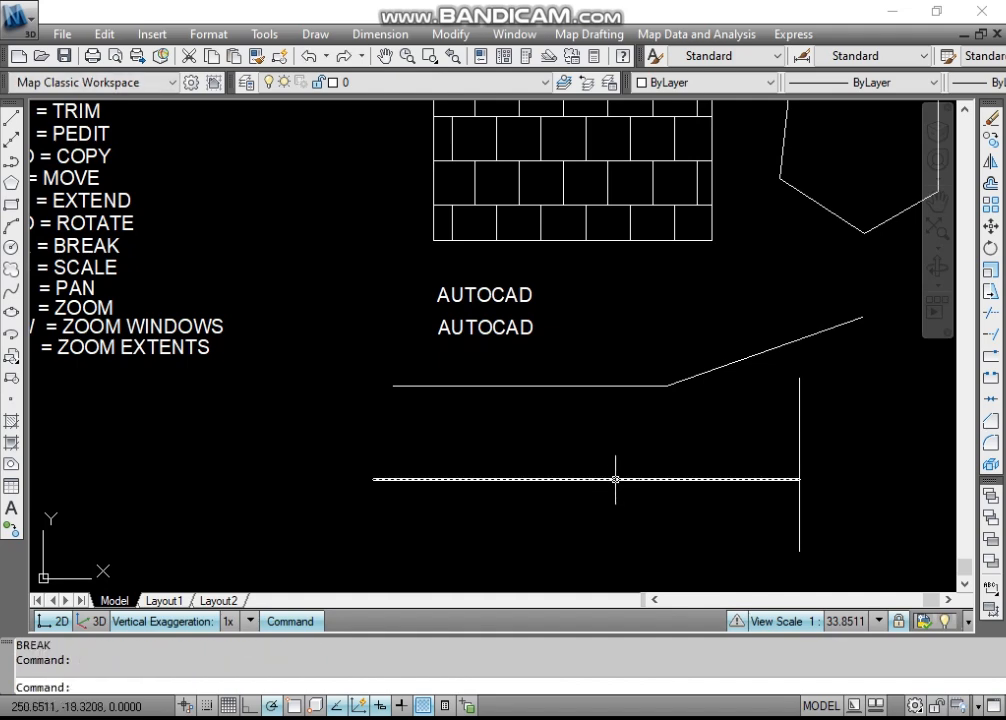
- Scale the hexagon by a factor of 2 from its bottom vertex, and undo the scaling
scroll(618, 474, "down", 2)
scroll(580, 503, "up", 2)
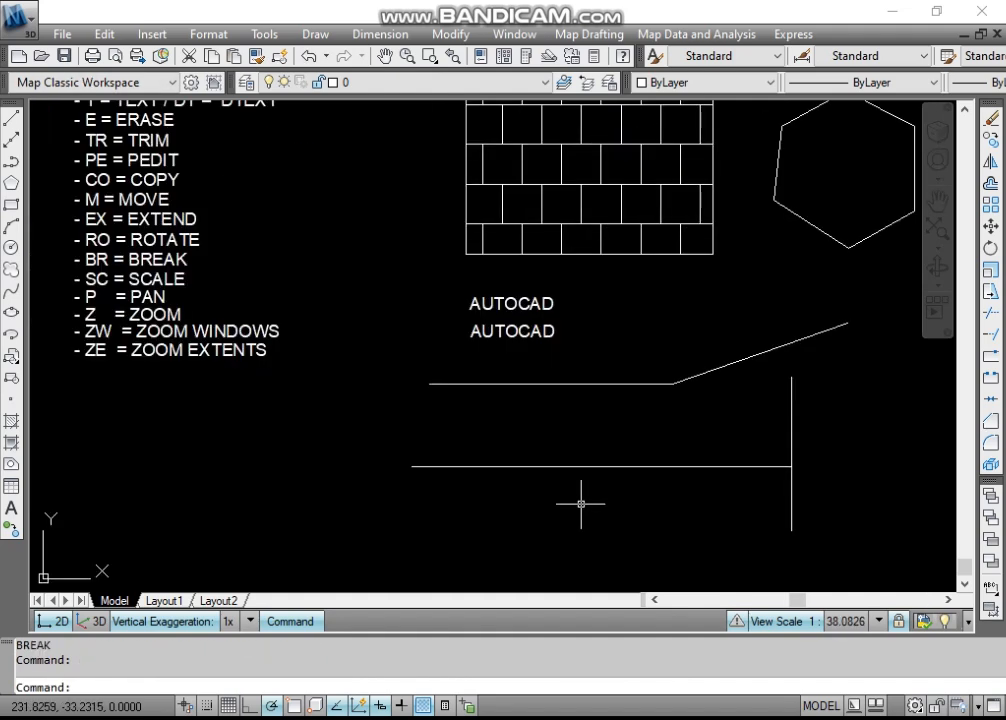
scroll(512, 460, "down", 2)
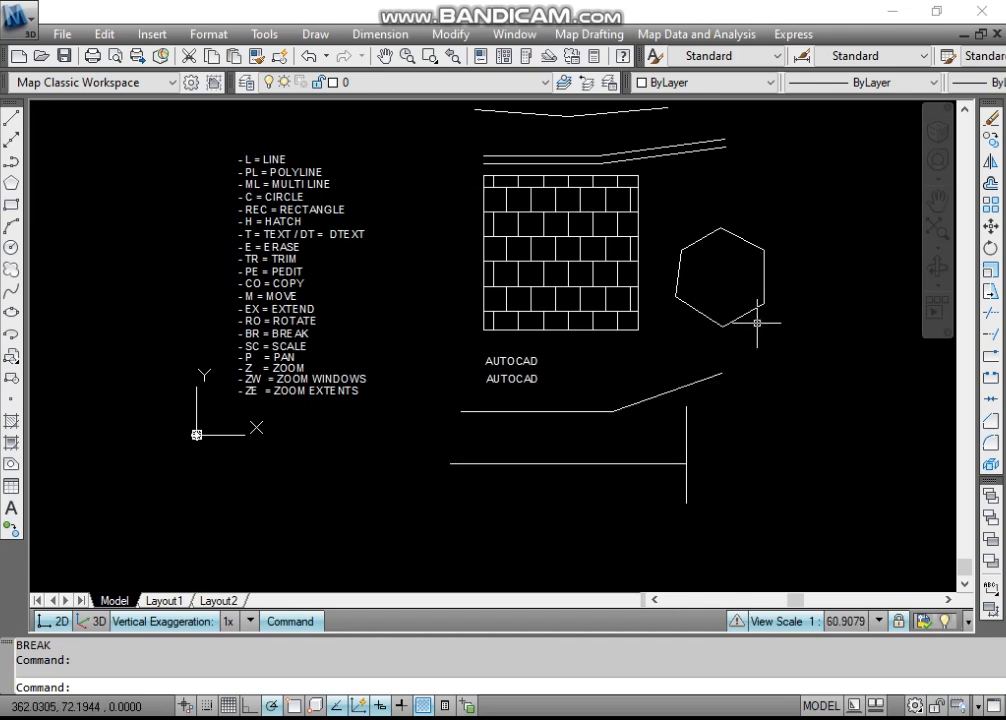
scroll(766, 318, "up", 2)
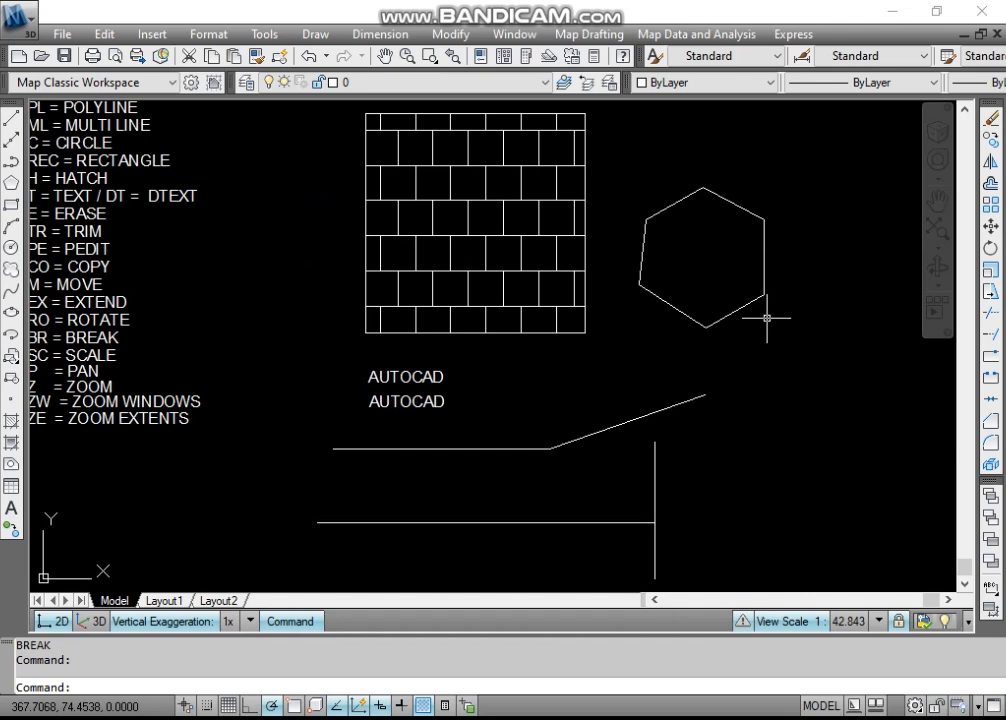
type("sc")
key("Return")
left_click(744, 306)
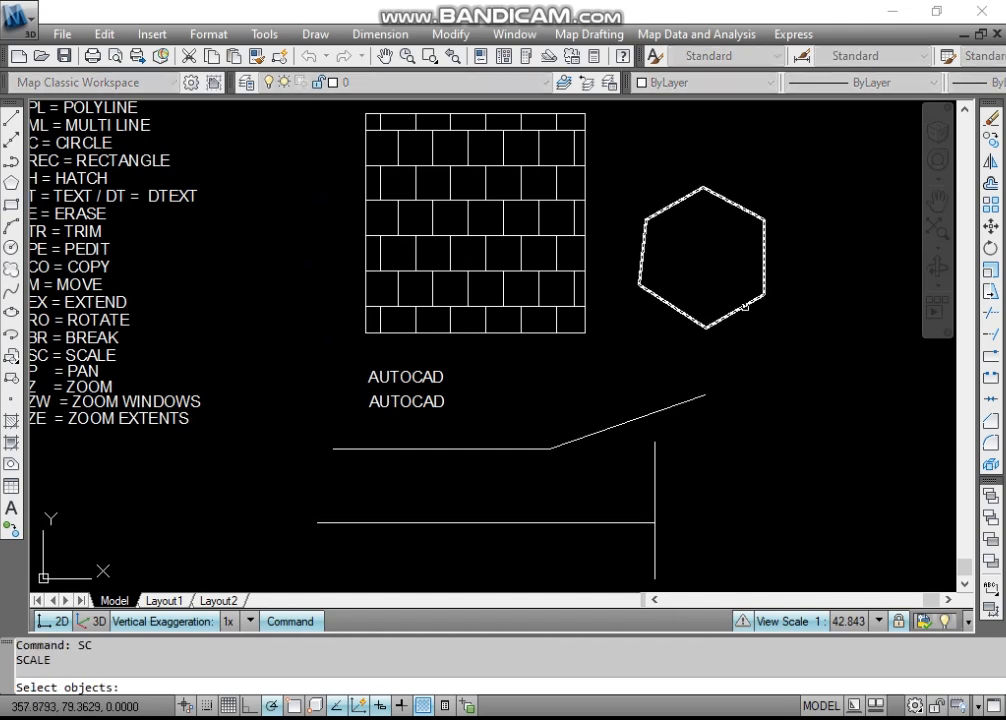
left_click(744, 306)
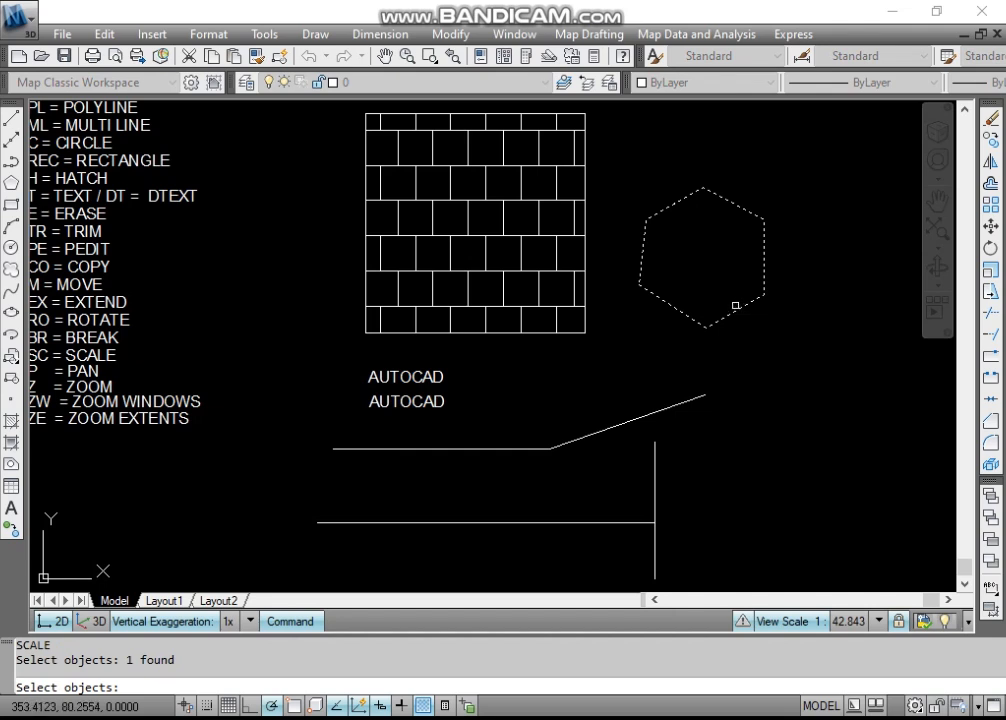
key("Return")
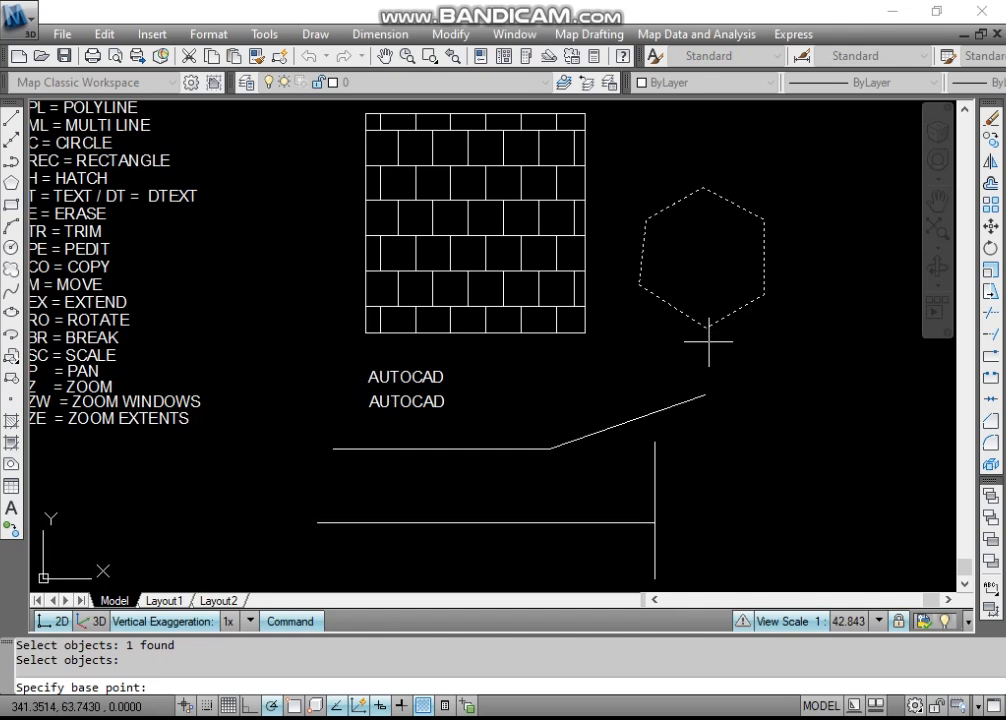
key("F3")
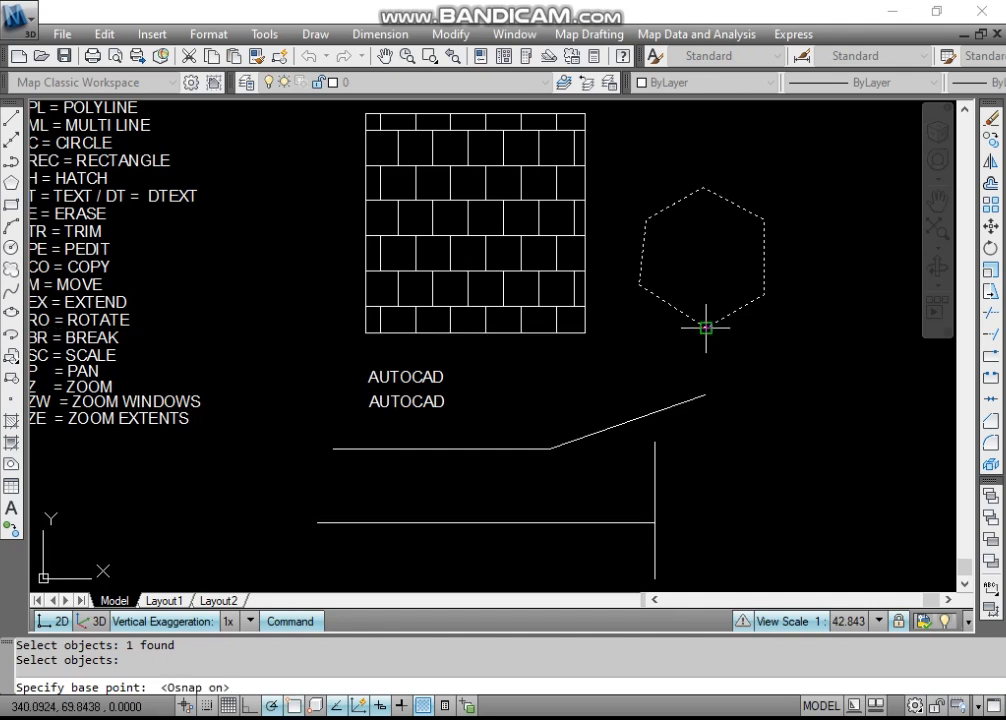
left_click(706, 327)
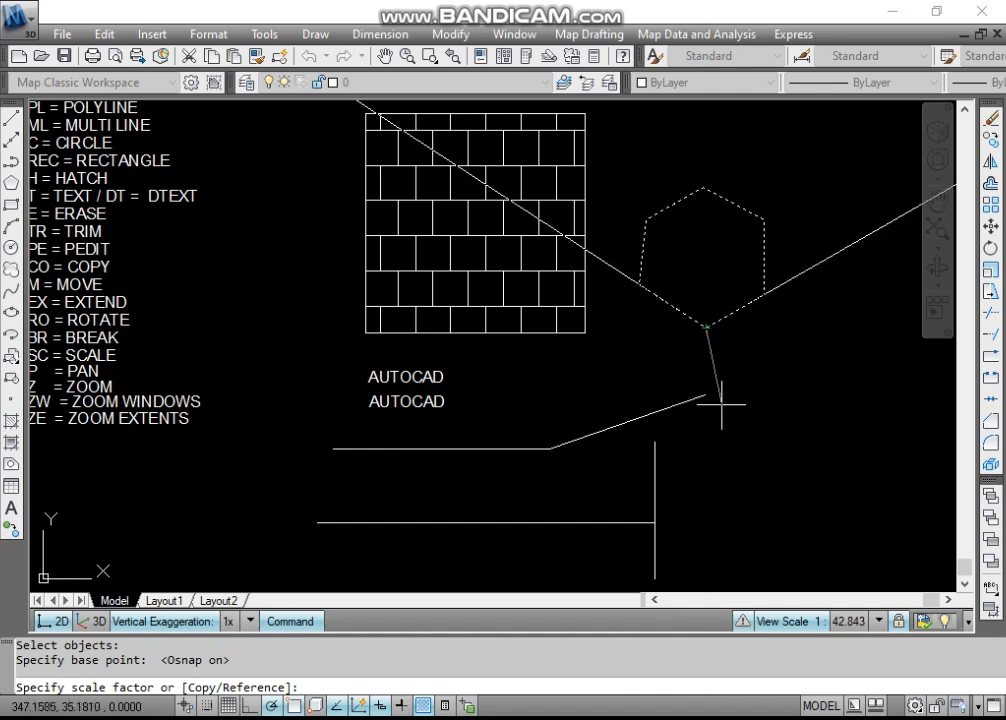
scroll(705, 272, "down", 6)
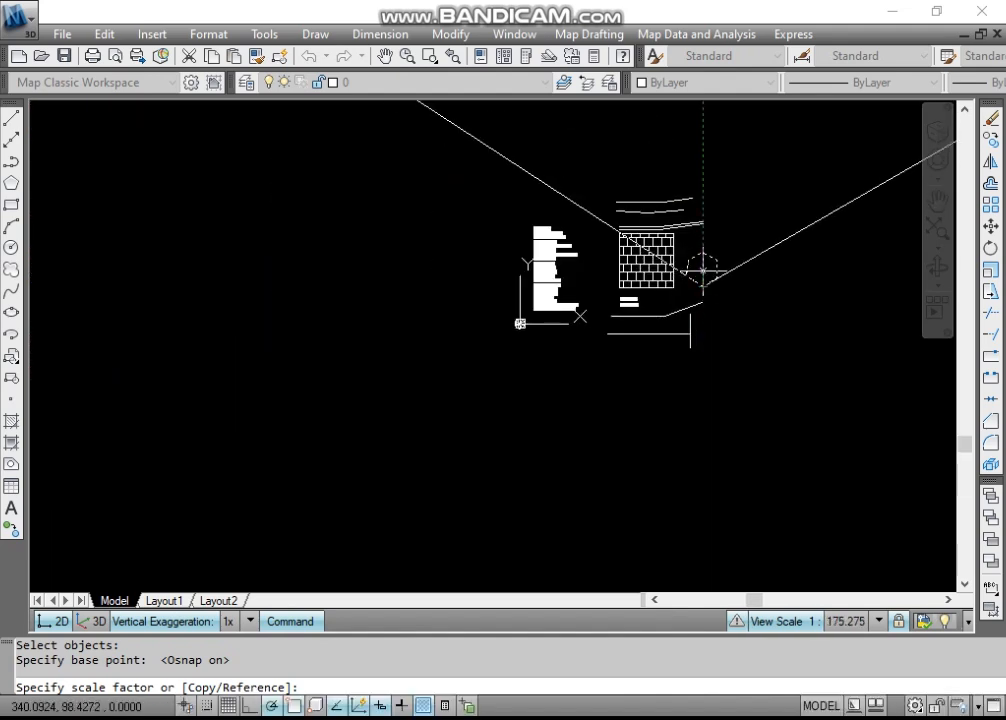
scroll(702, 272, "up", 3)
scroll(703, 271, "down", 5)
scroll(600, 318, "down", 2)
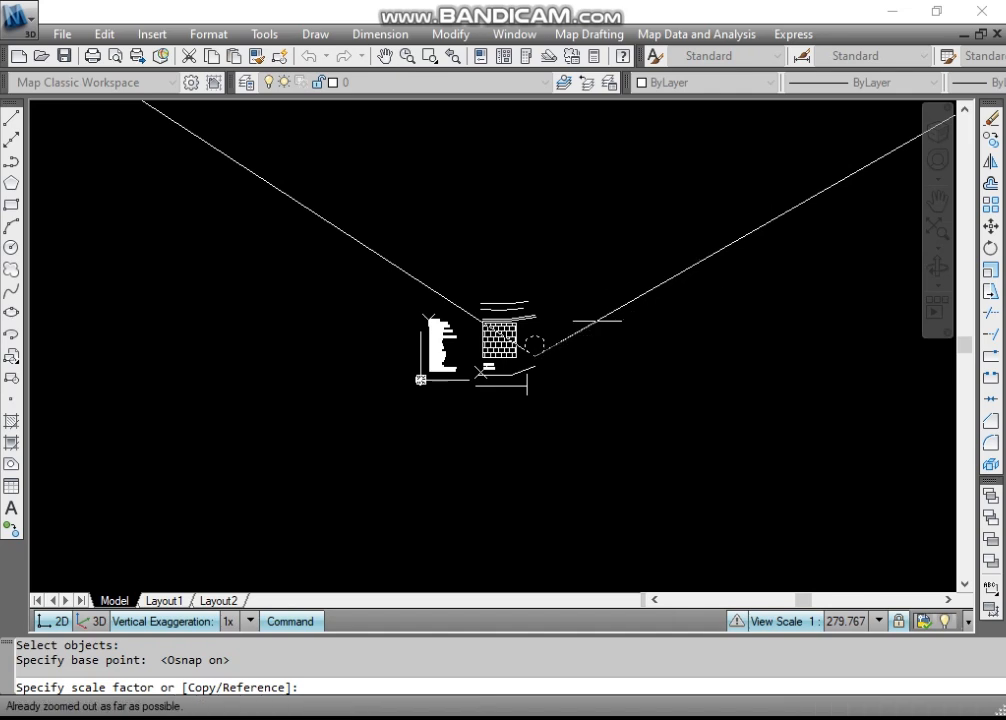
scroll(585, 330, "up", 6)
key("F3")
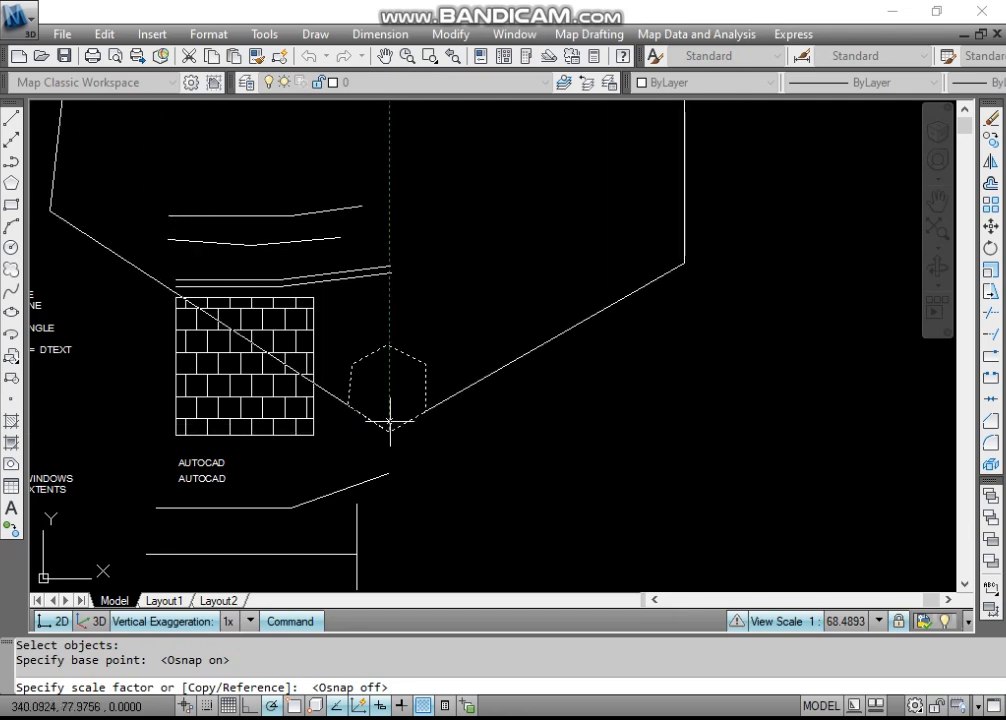
scroll(386, 428, "up", 2)
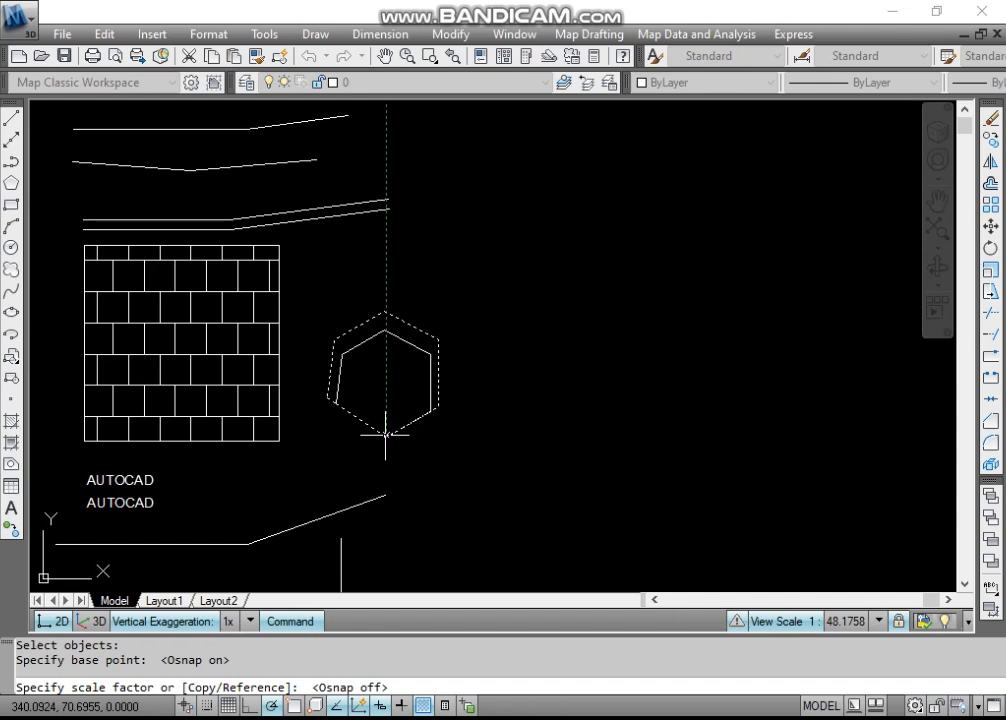
type("2")
key("Return")
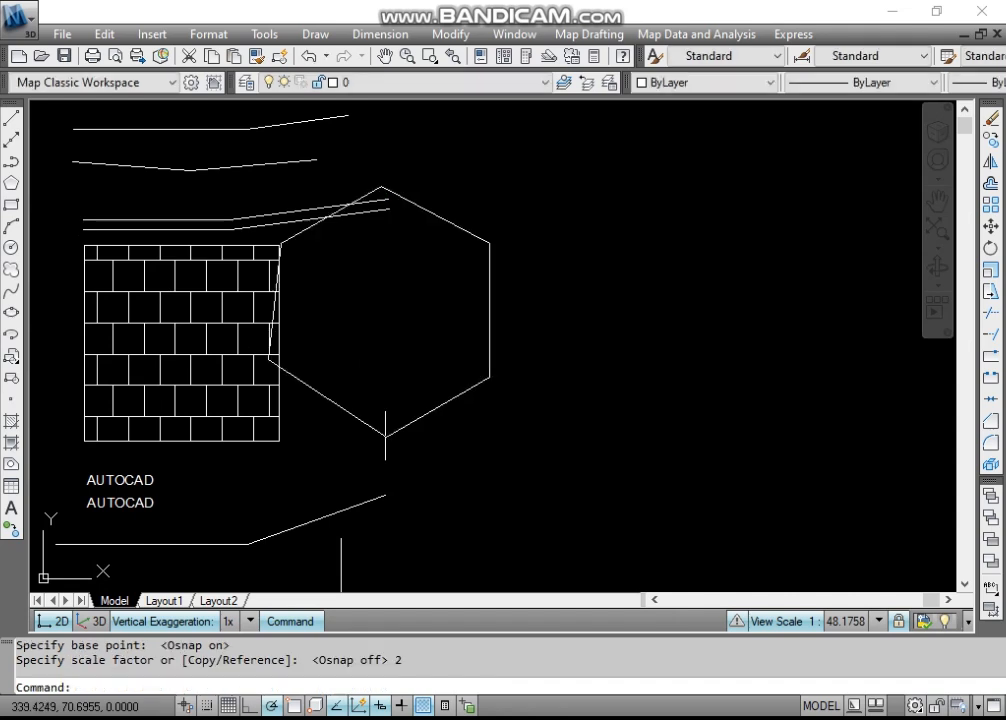
key("ctrl+z")
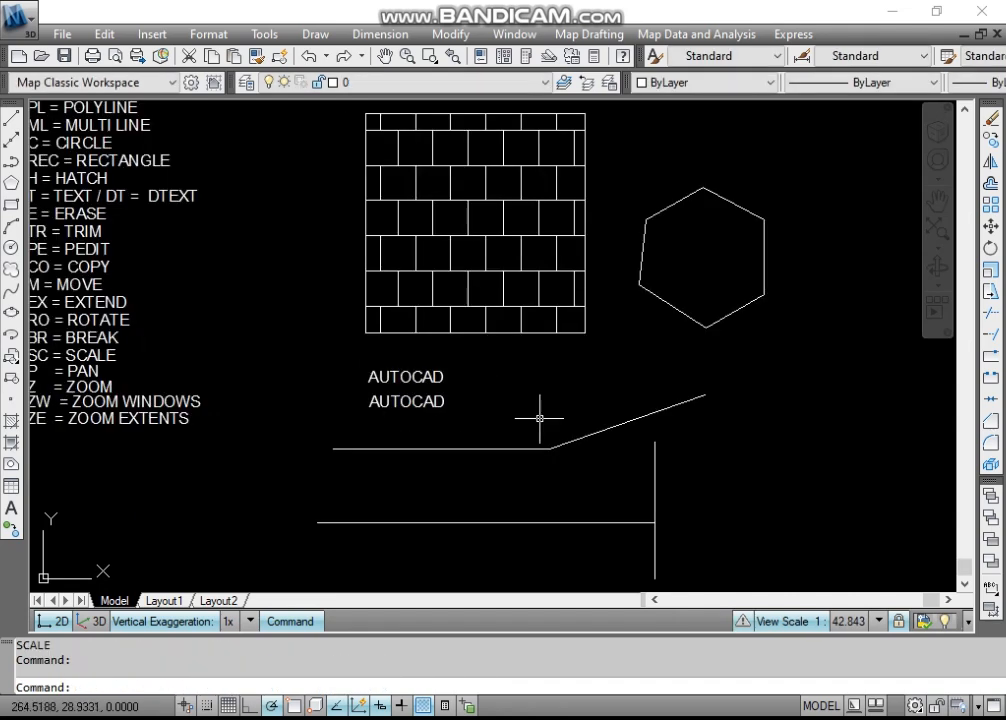
- Scale the hexagon by a factor of 0.5 from its bottom vertex, and undo the reduction
key("Escape")
type("sc")
key("Return")
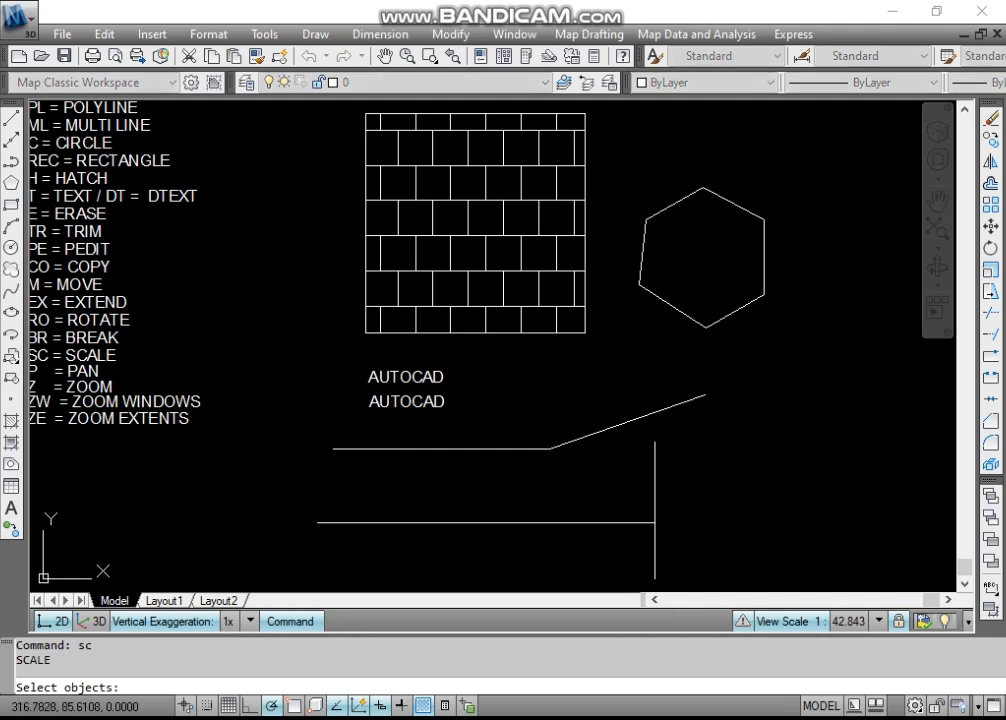
left_click(642, 296)
left_click(633, 281)
key("Return")
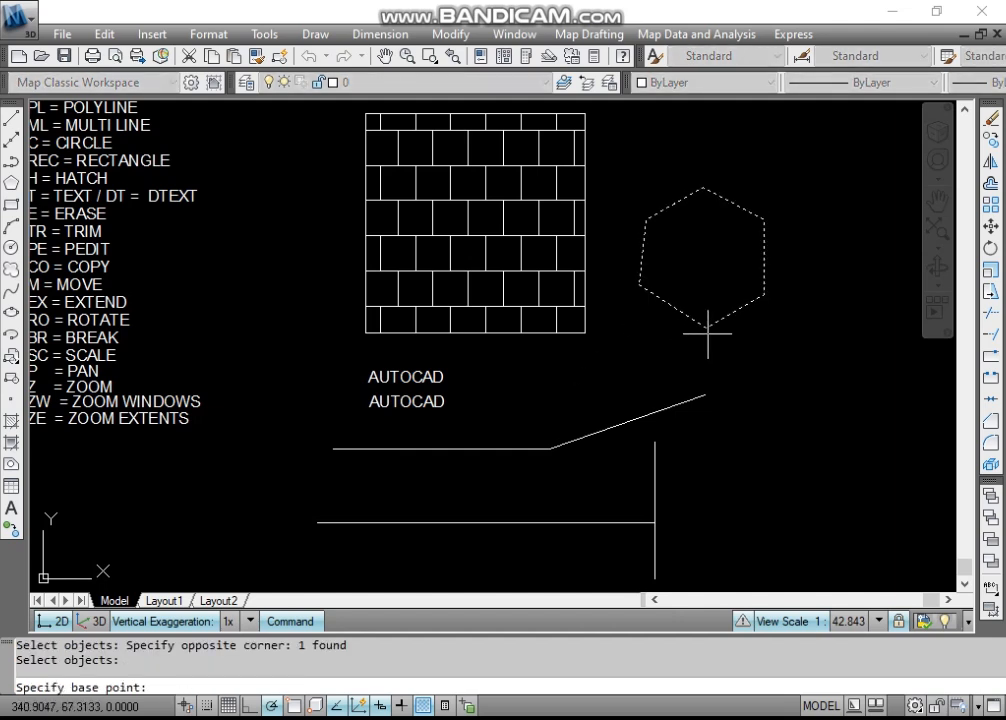
key("F3")
left_click(706, 326)
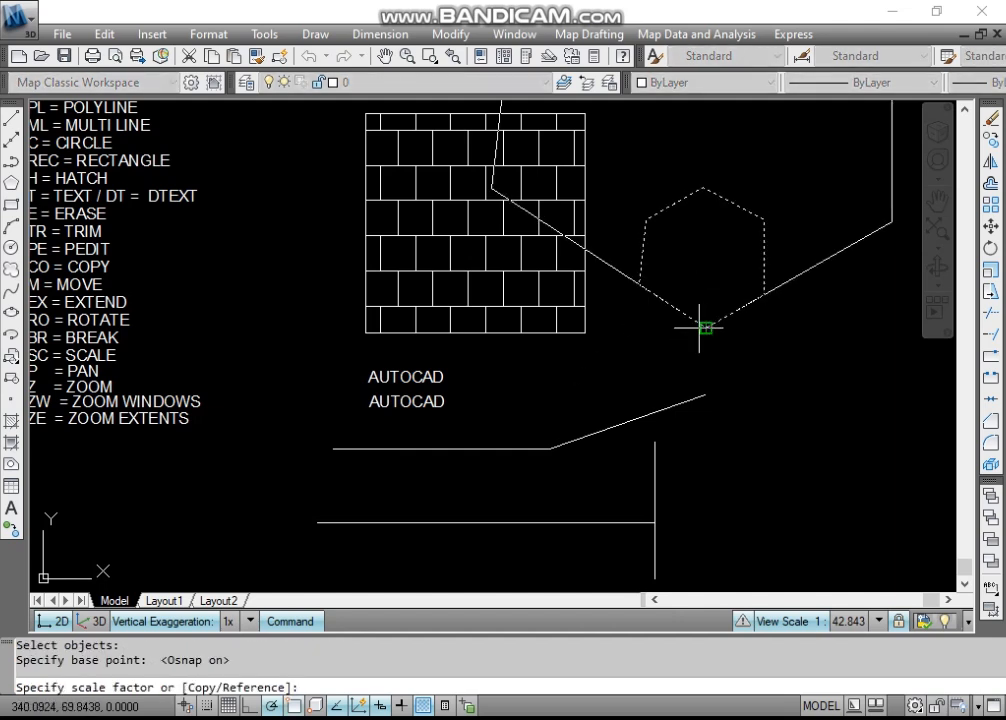
type("0.5")
key("Return")
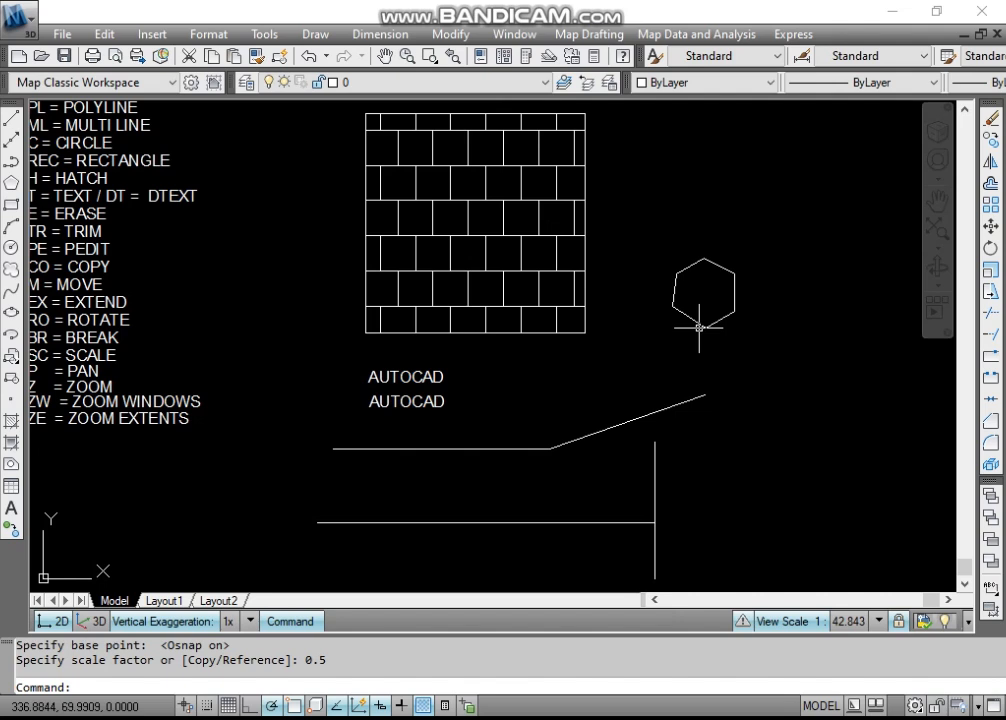
key("ctrl+z")
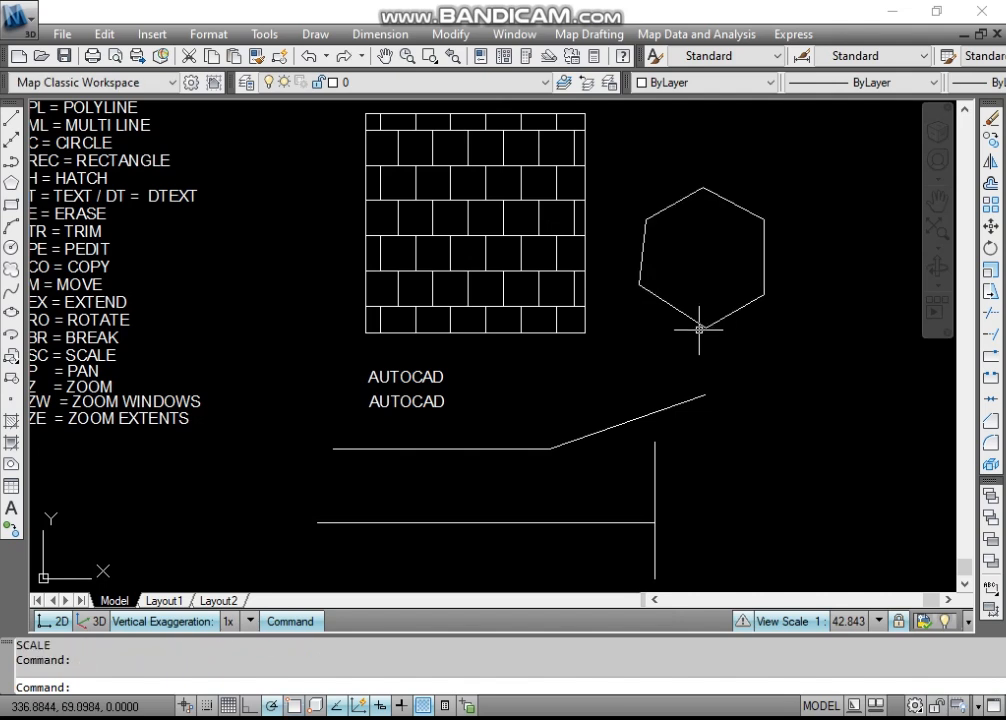
scroll(699, 329, "down", 2)
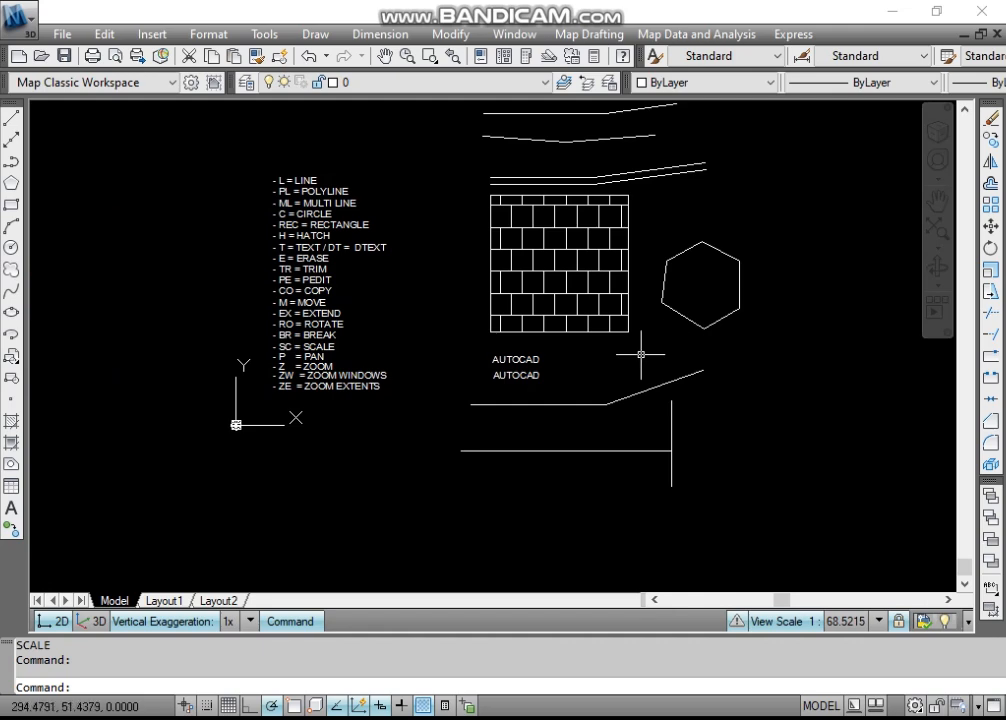
- Pan the drawing down and back up in several short moves with the PAN command
scroll(641, 354, "up", 2)
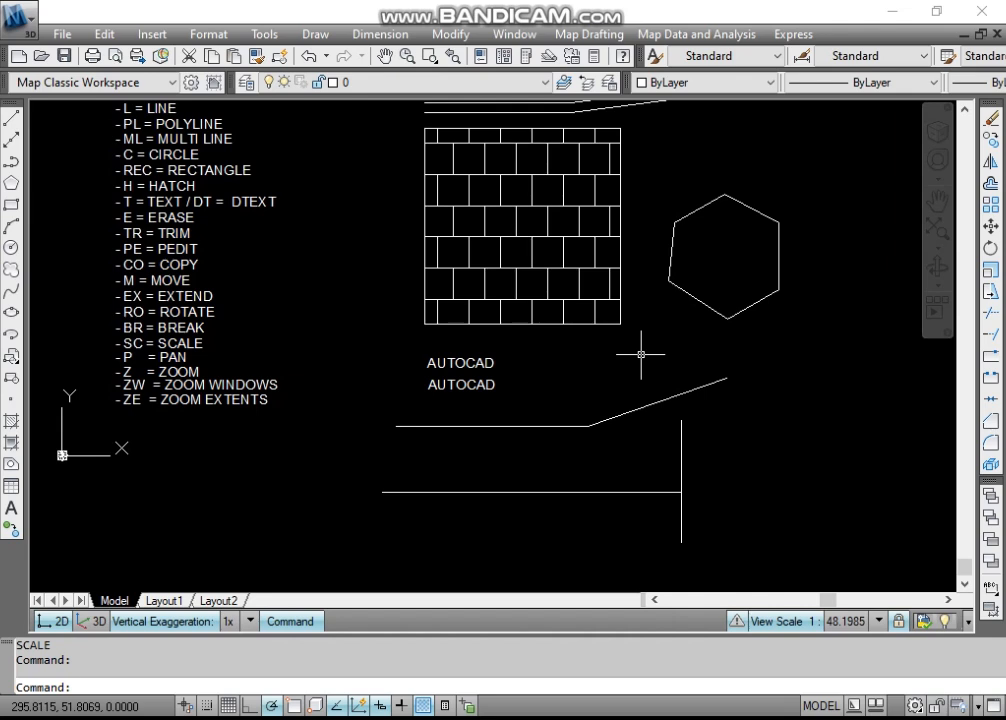
type("p")
key("Return")
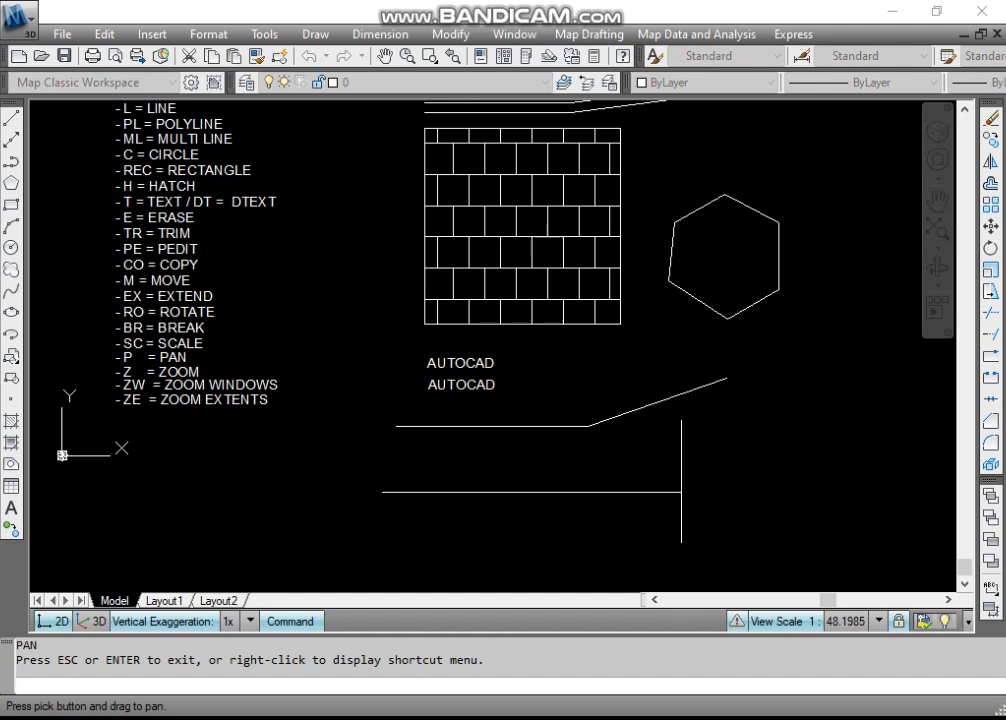
left_click_drag(500, 300, 493, 400)
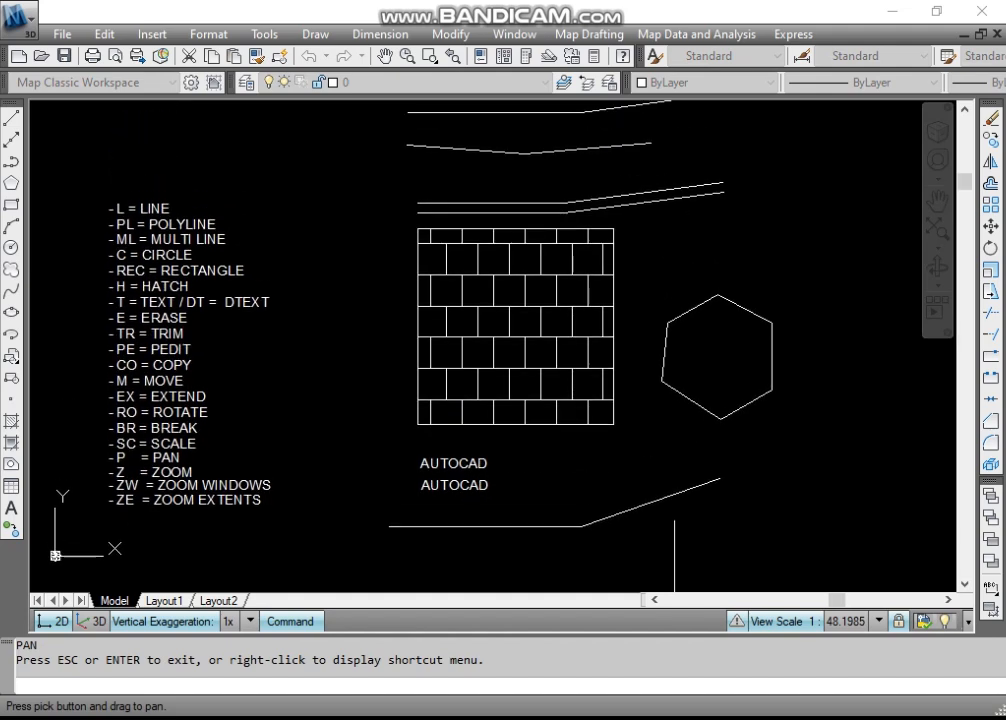
mouse_move(500, 350)
left_mouse_down()
mouse_move(624, 333)
mouse_move(520, 233)
mouse_move(405, 383)
mouse_move(539, 309)
mouse_move(639, 317)
mouse_move(356, 365)
mouse_move(455, 375)
mouse_move(485, 370)
mouse_move(111, 400)
mouse_move(557, 405)
mouse_move(455, 269)
mouse_move(218, 370)
mouse_move(427, 331)
mouse_move(555, 286)
mouse_move(503, 356)
mouse_move(433, 291)
mouse_move(476, 314)
left_mouse_up()
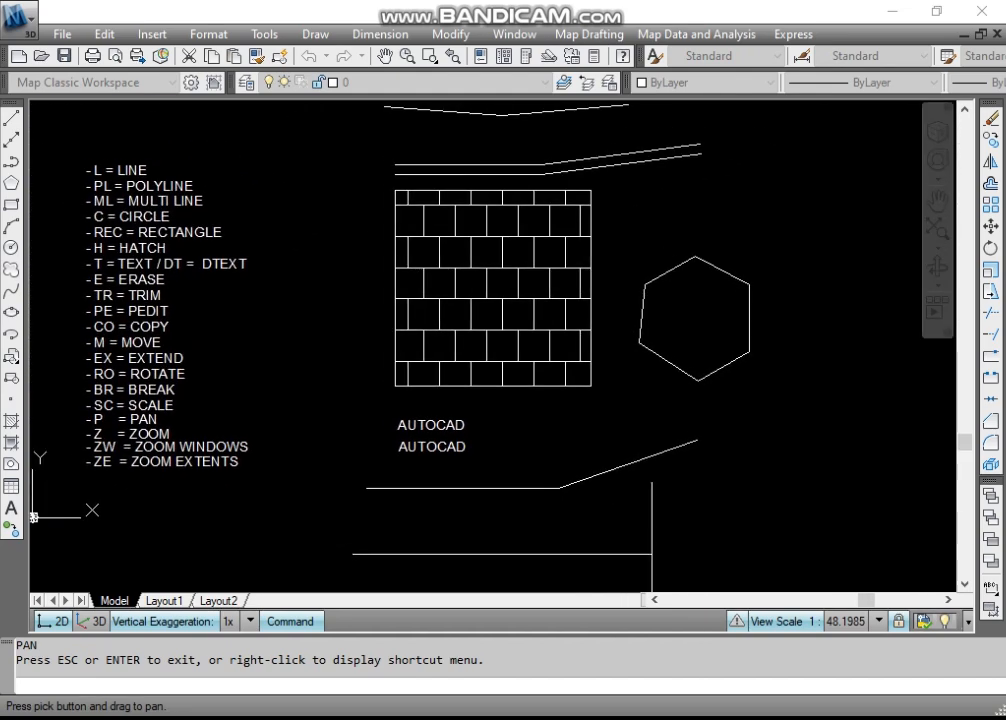
left_click_drag(476, 314, 463, 317)
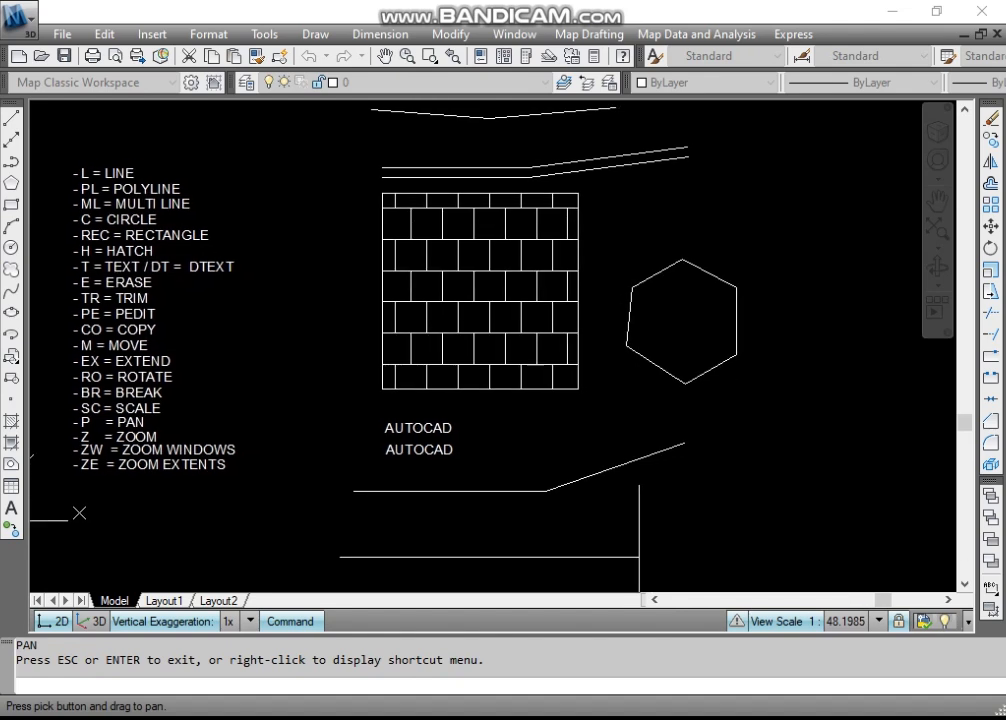
key("Escape")
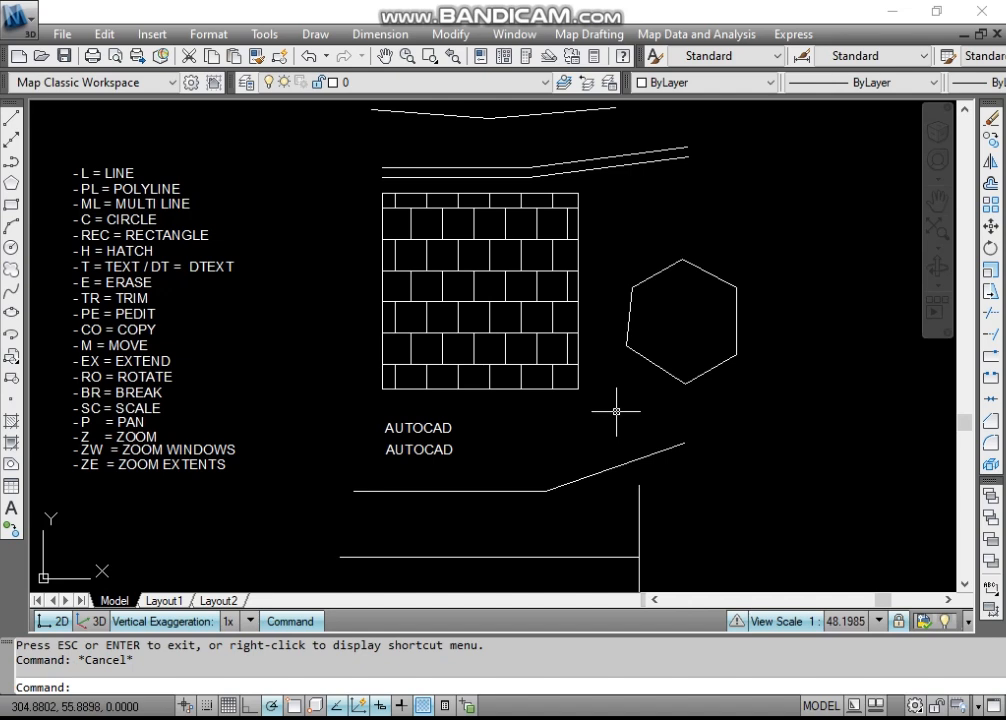
- Zoom in on the two AUTOCAD texts with a ZOOM window, and restore the previous view
type("z")
key("Return")
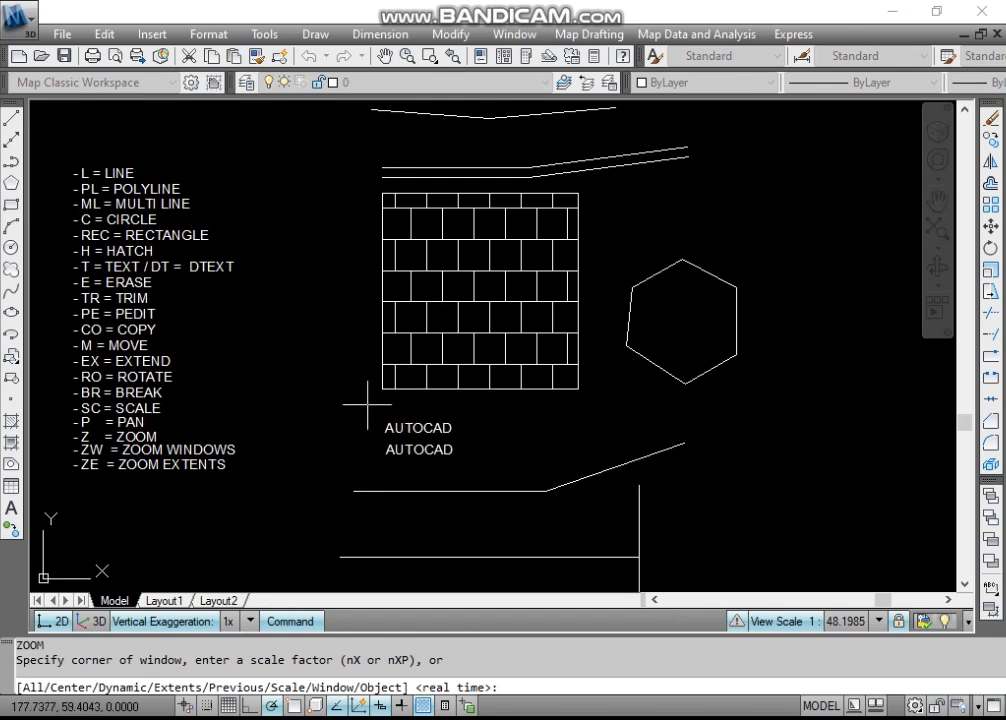
left_click(367, 404)
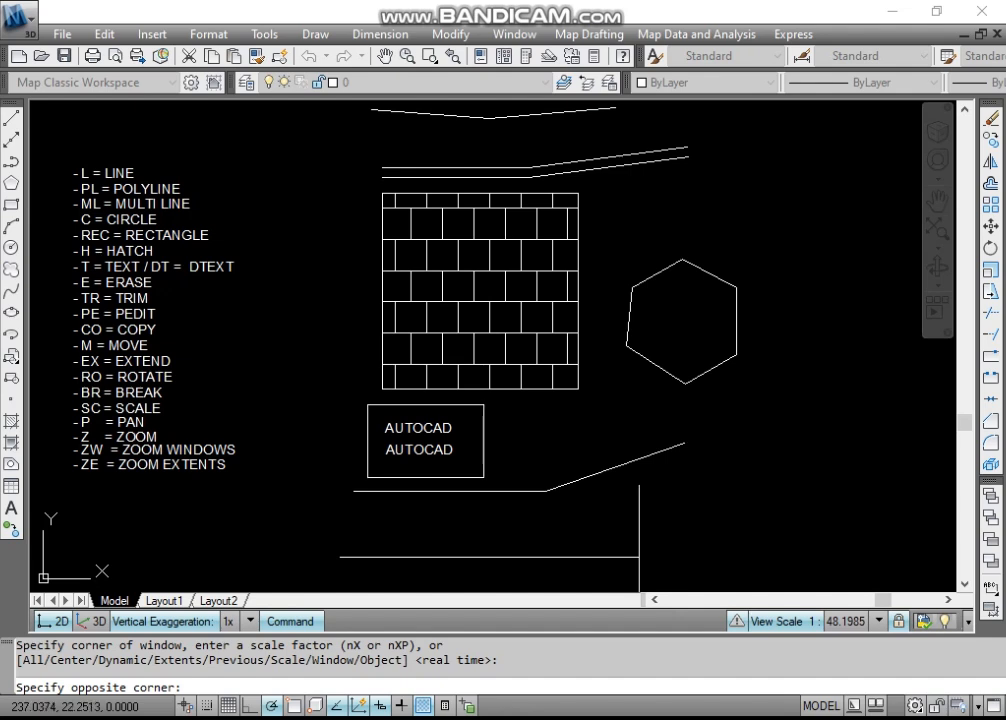
left_click(484, 477)
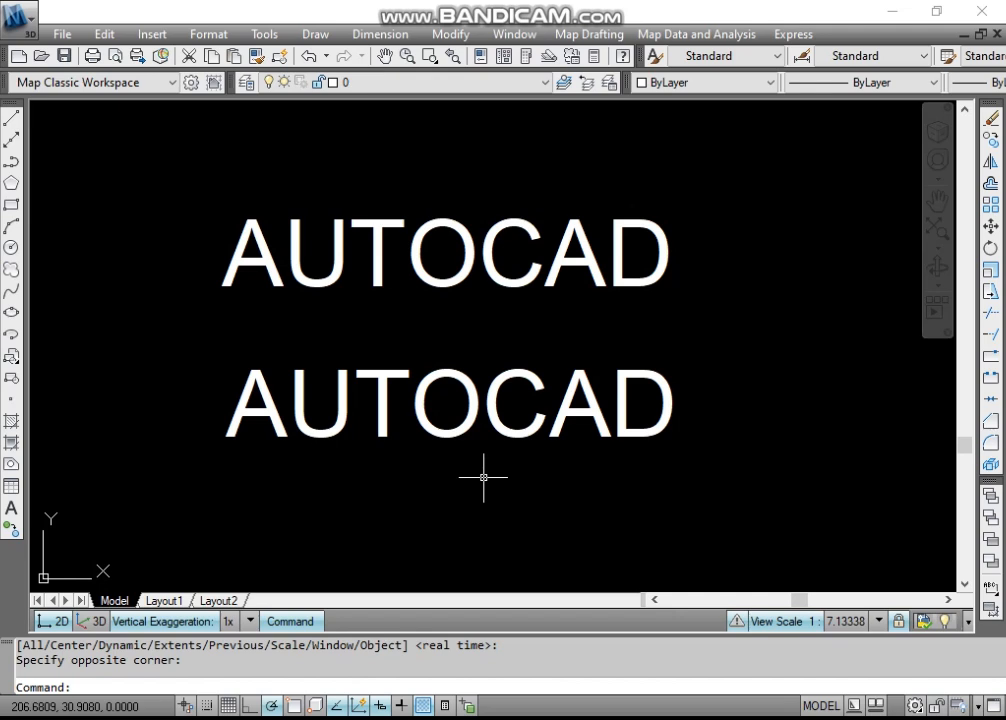
key("Return")
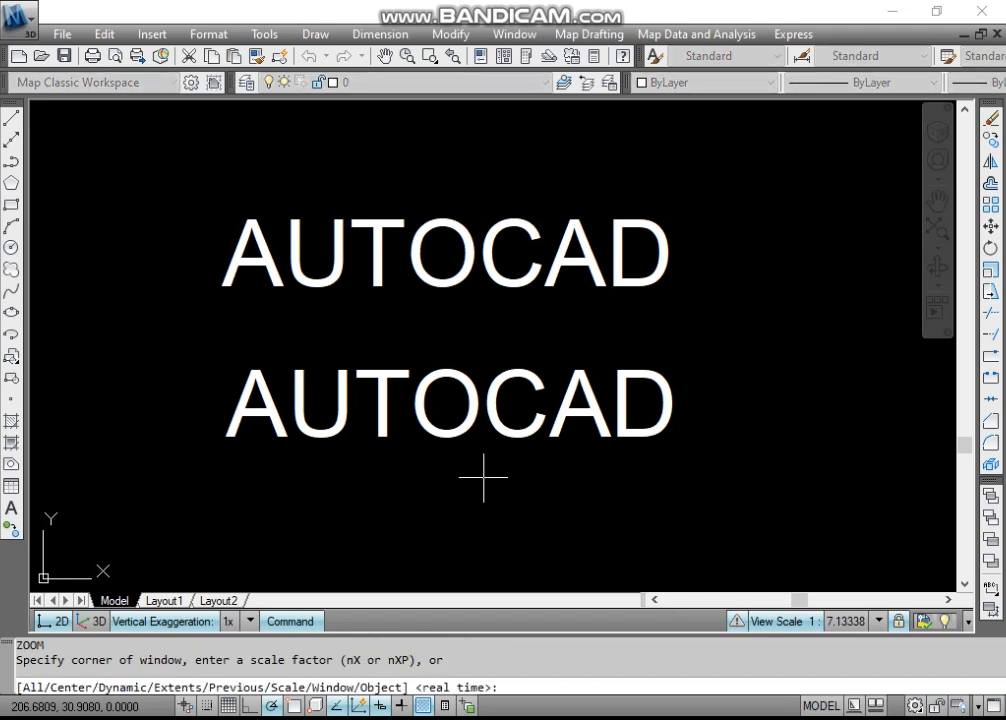
type("p")
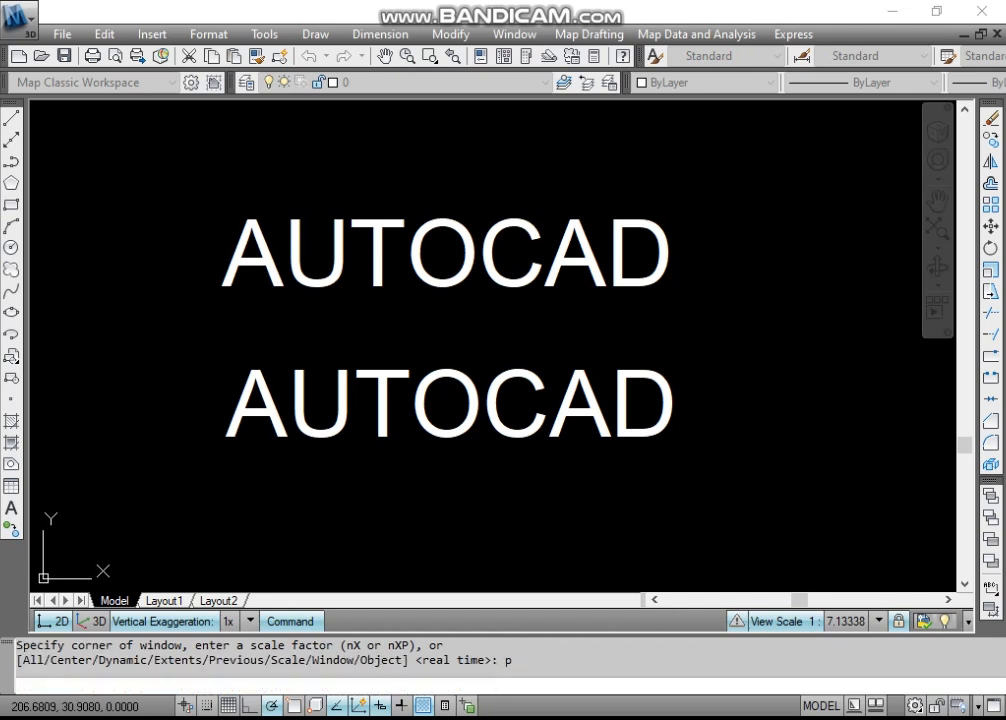
key("Return")
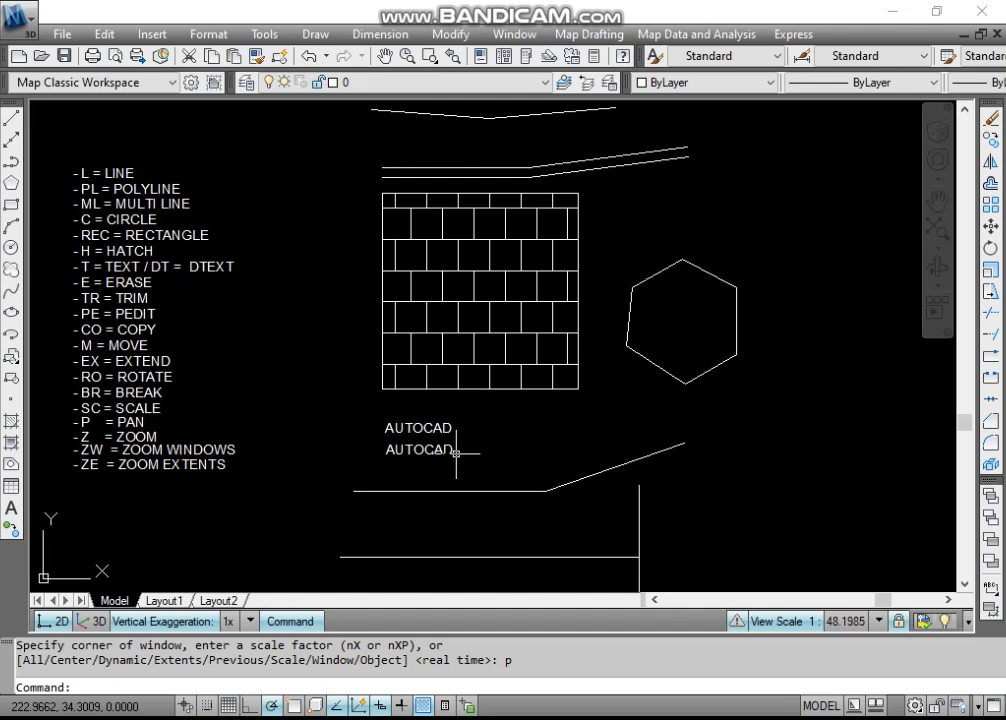
- Zoom the whole drawing in and out repeatedly with real-time ZOOM, and leave the command
type("z")
key("Return")
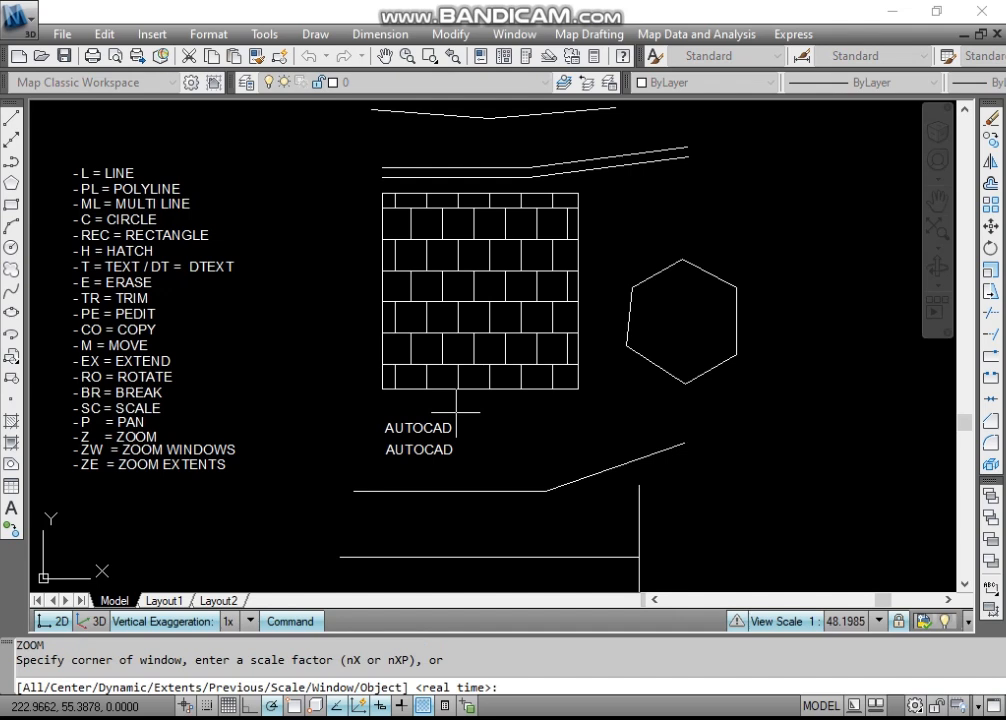
key("Return")
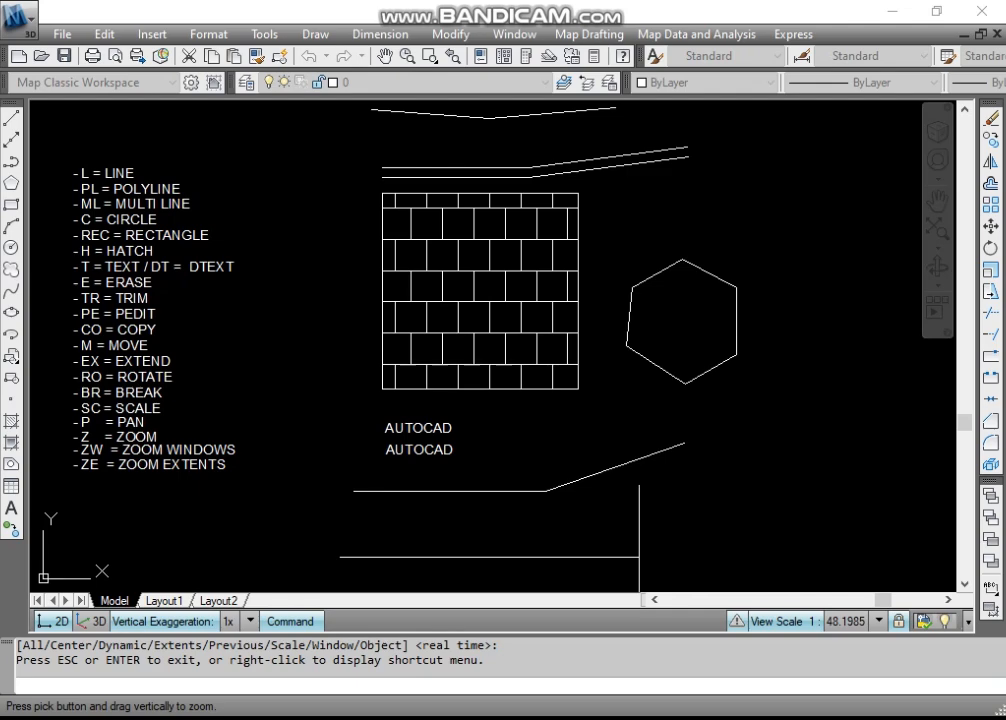
mouse_move(490, 400)
left_mouse_down()
mouse_move(490, 210)
mouse_move(490, 470)
mouse_move(490, 320)
left_mouse_up()
scroll(480, 400, "up", 1)
scroll(455, 412, "down", 3)
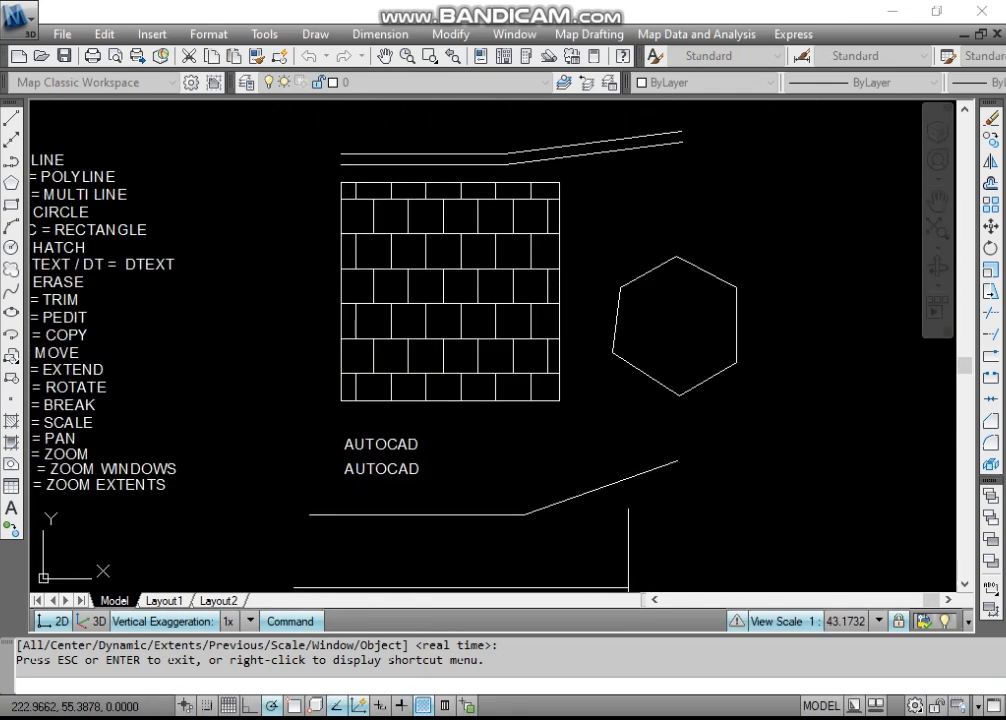
scroll(389, 464, "up", 8)
scroll(385, 462, "down", 9)
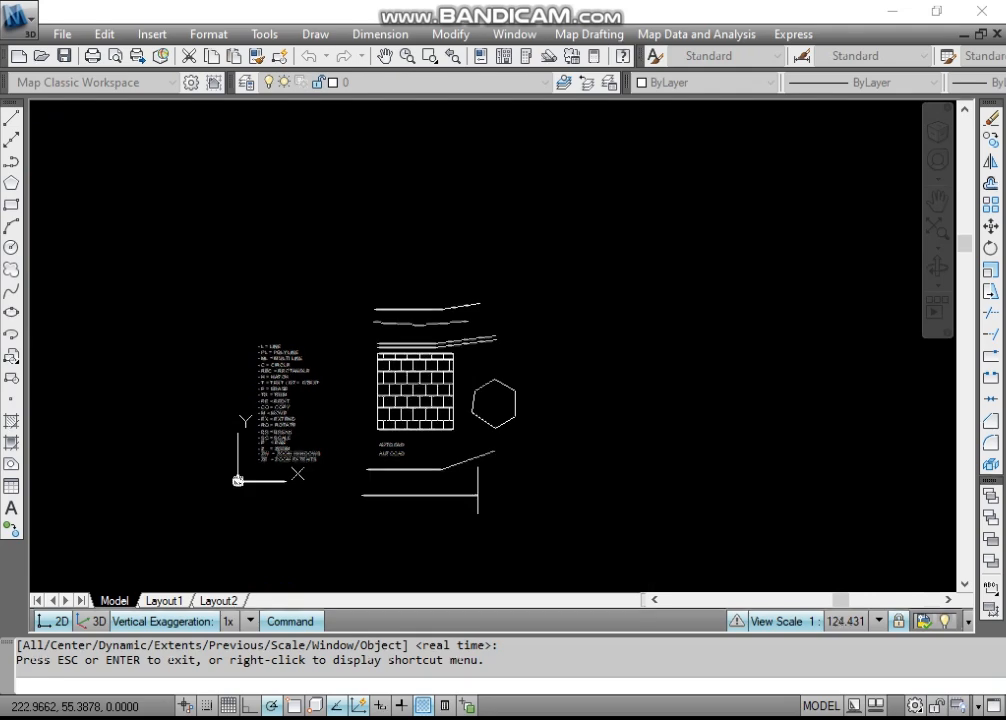
scroll(489, 409, "up", 9)
scroll(517, 404, "down", 9)
scroll(243, 239, "up", 9)
scroll(303, 262, "down", 15)
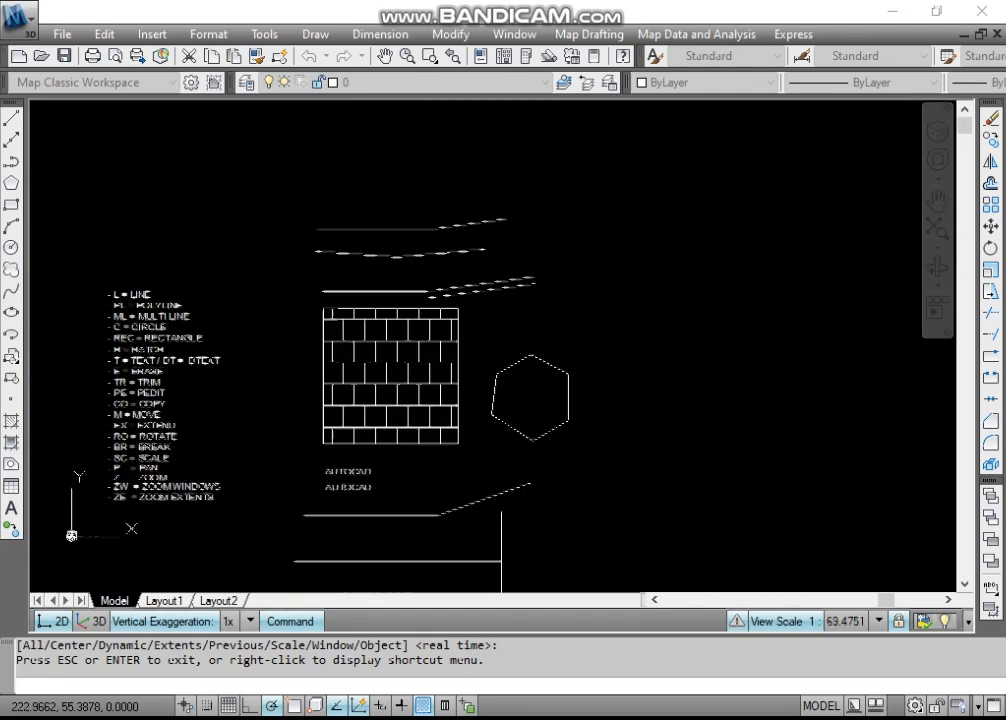
scroll(358, 408, "up", 7)
scroll(299, 410, "up", 4)
scroll(300, 410, "down", 4)
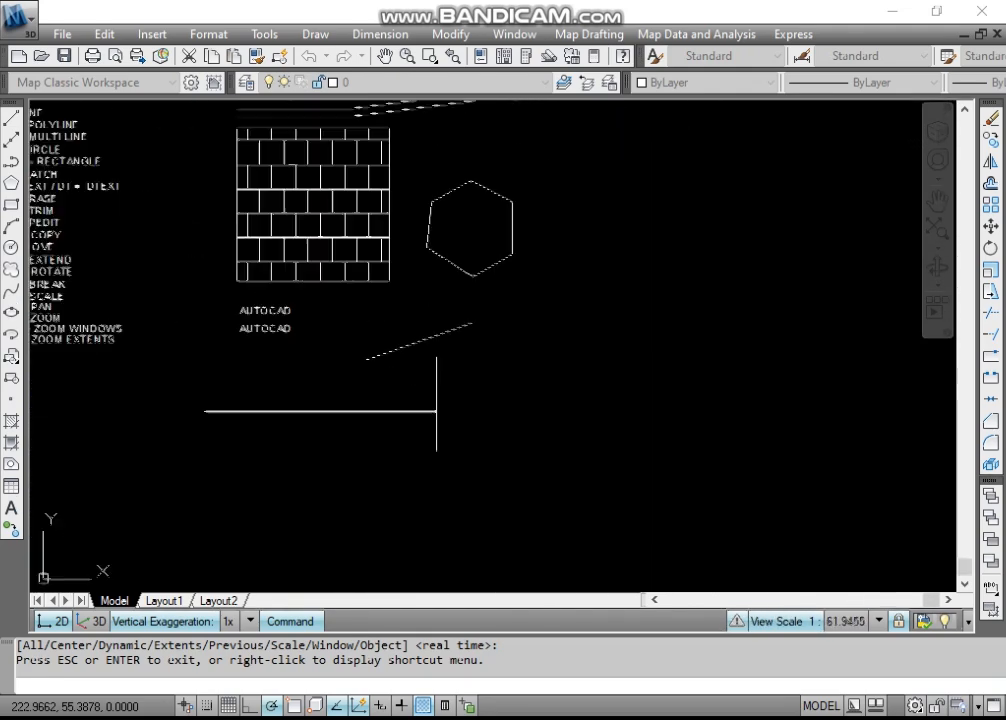
scroll(300, 410, "up", 4)
scroll(448, 403, "down", 6)
scroll(360, 393, "up", 2)
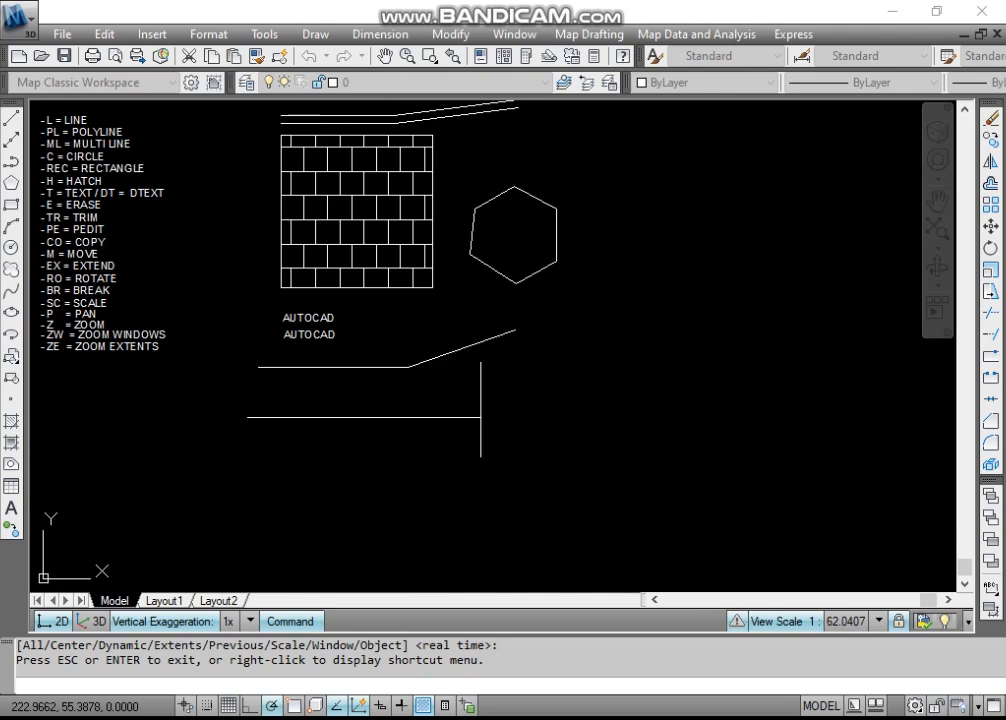
key("Escape")
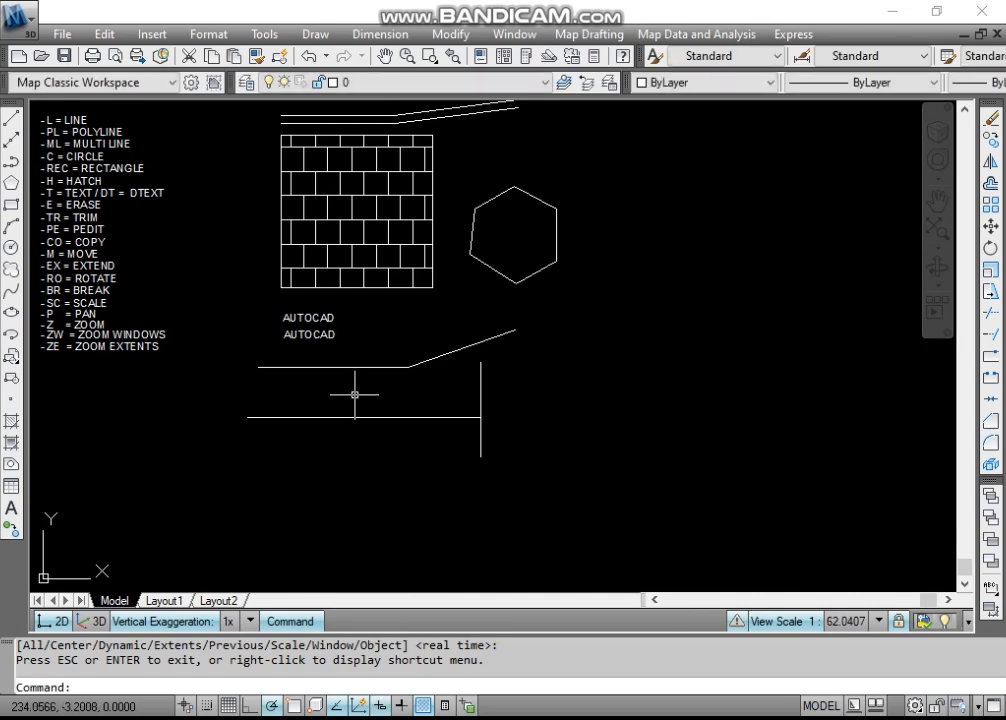
- Try the ZW shortcut, and zoom to the drawing's extents with the ZOOM Extents option
type("zw")
key("Return")
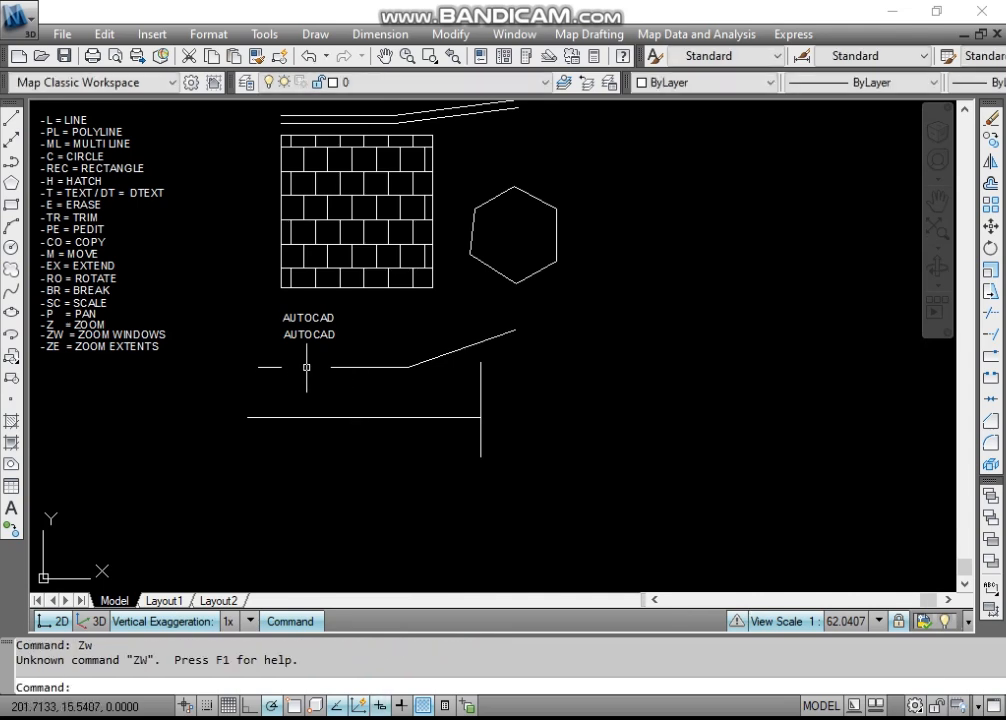
type("z")
key("Return")
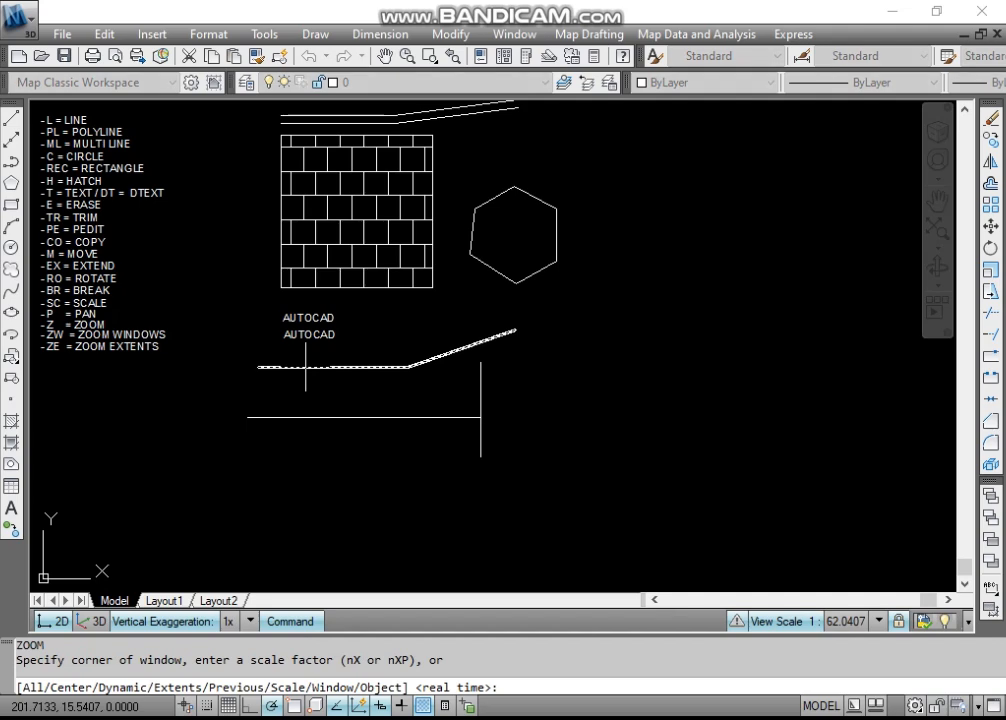
type("e")
key("Return")
- Zoom in on the two AUTOCAD texts using ZOOM's explicit Window option, and return to the previous view
type("z")
key("Return")
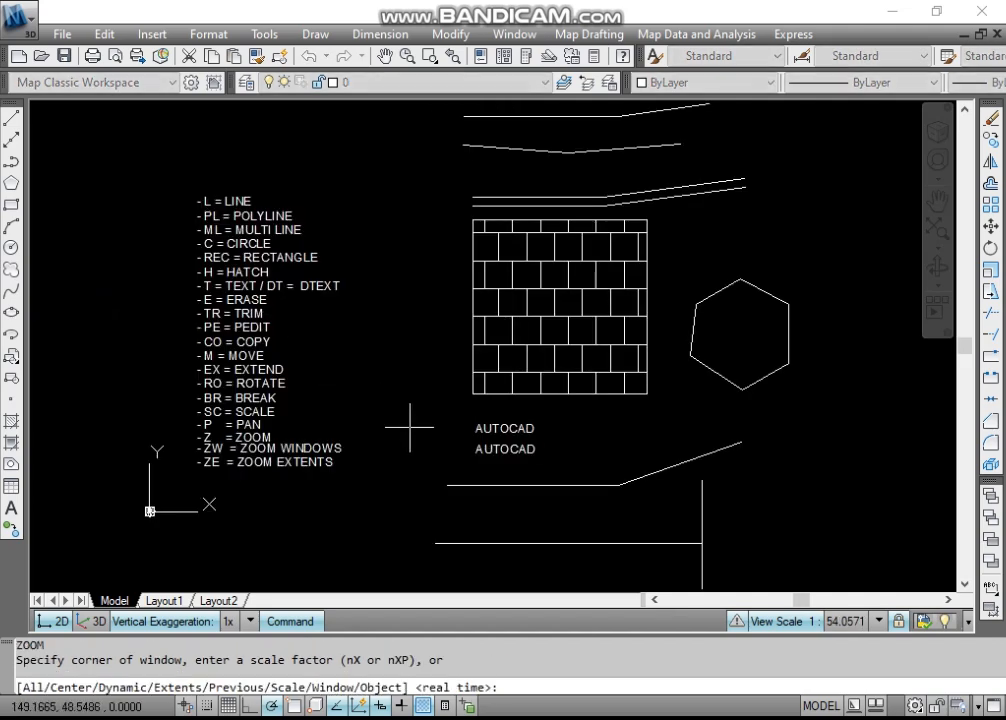
type("w")
key("Return")
left_click(438, 417)
left_click(583, 502)
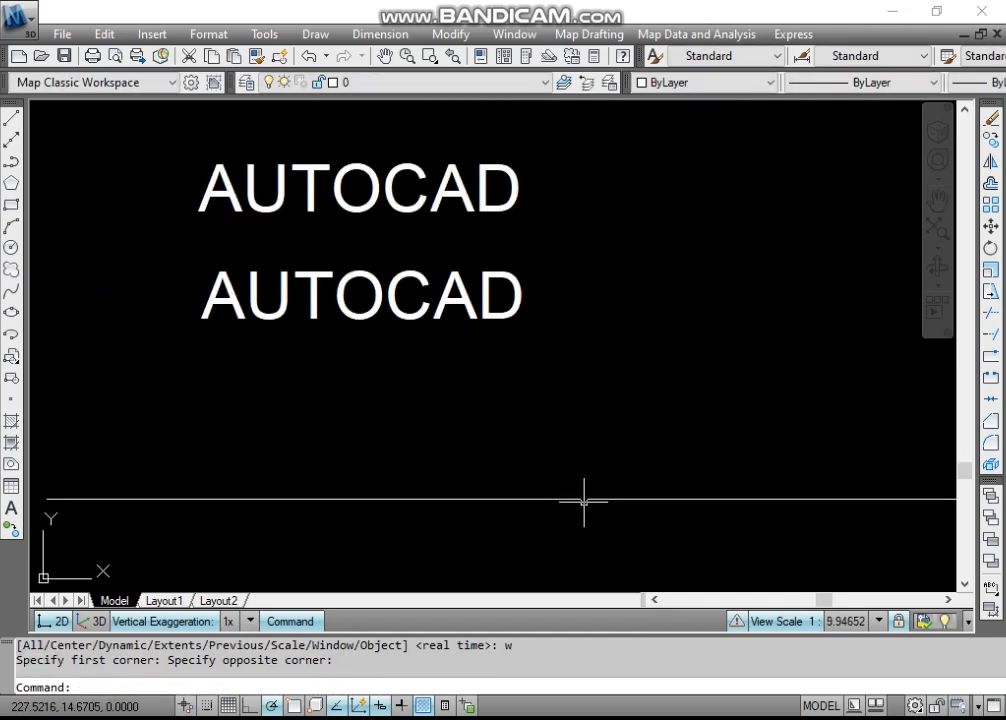
type("z")
key("Return")
type("p")
key("Return")
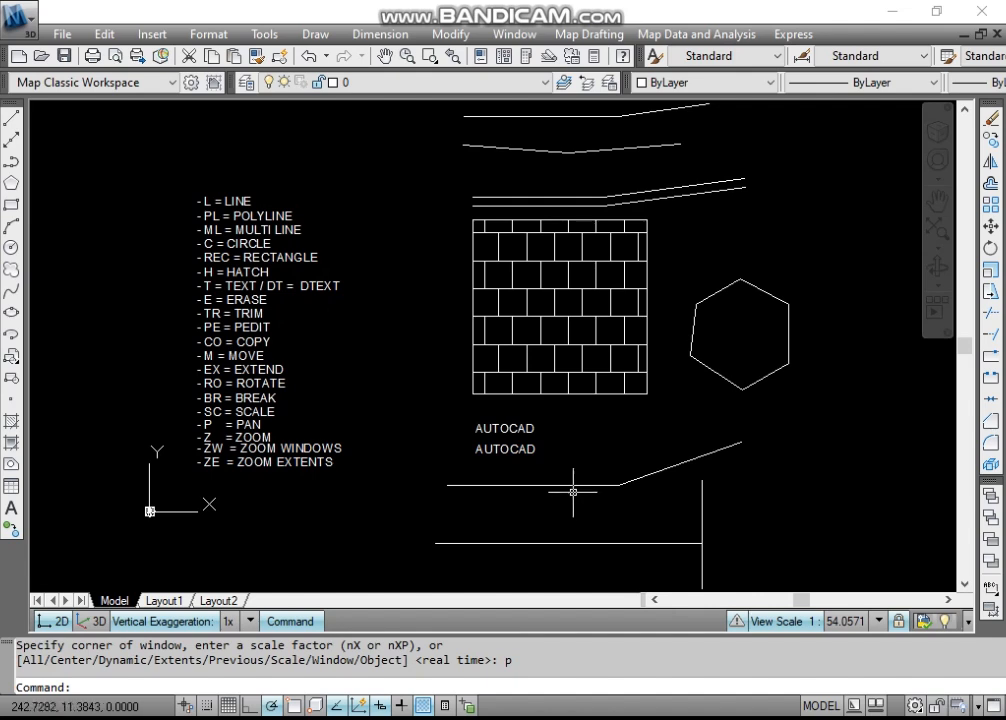
- Zoom to a directly picked window around the two AUTOCAD texts, and zoom back out to the drawing's extents
type("z")
key("Return")
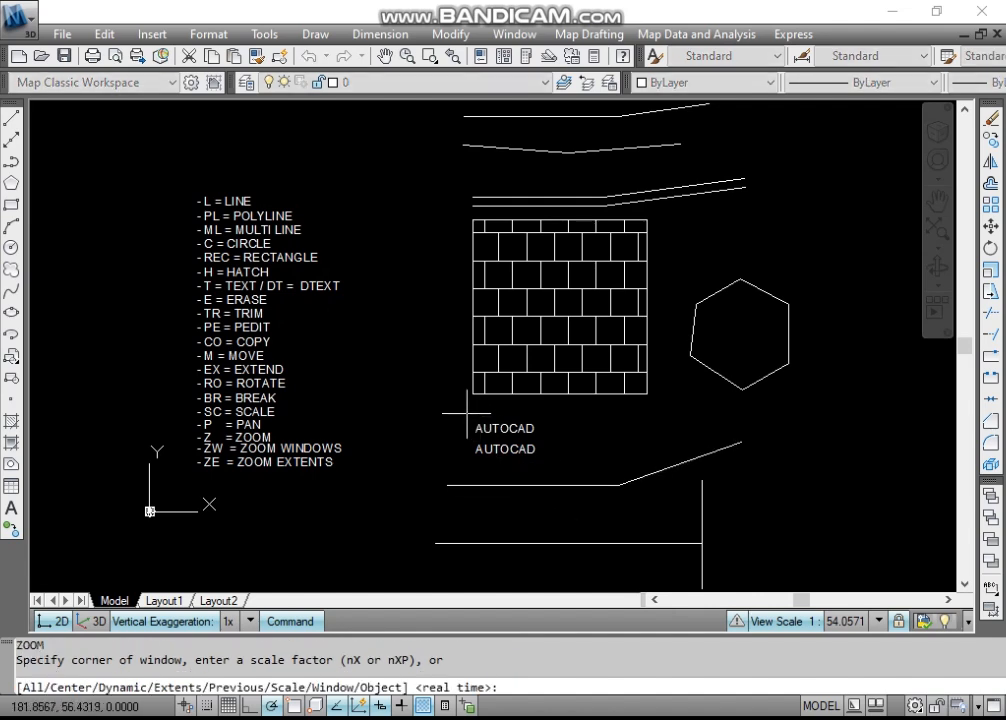
left_click(467, 418)
left_click(558, 503)
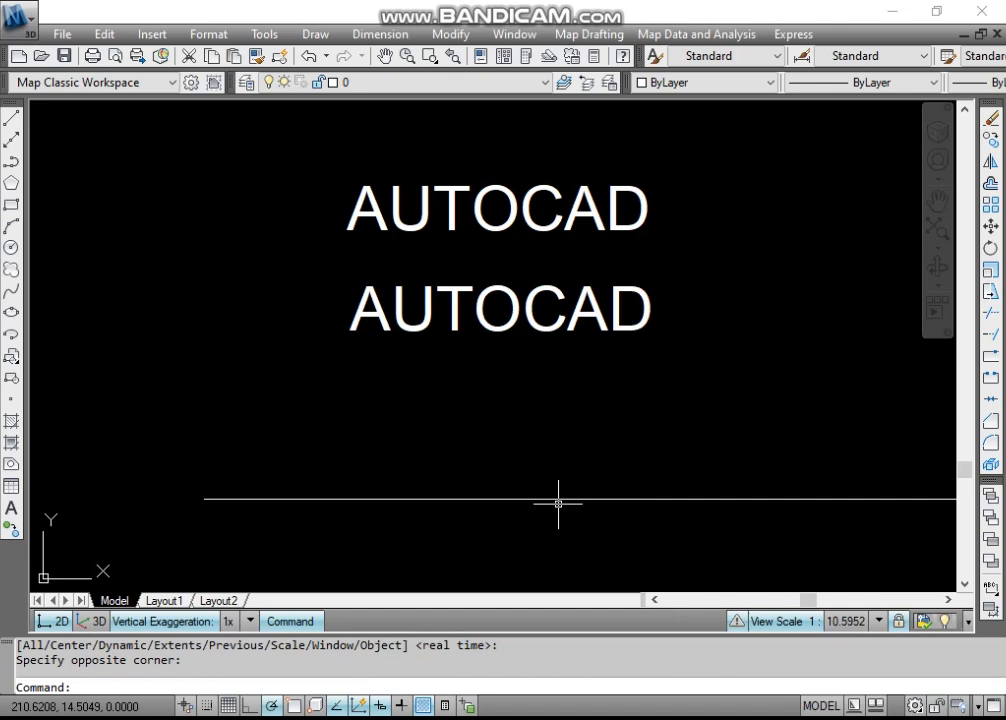
type("z")
key("Return")
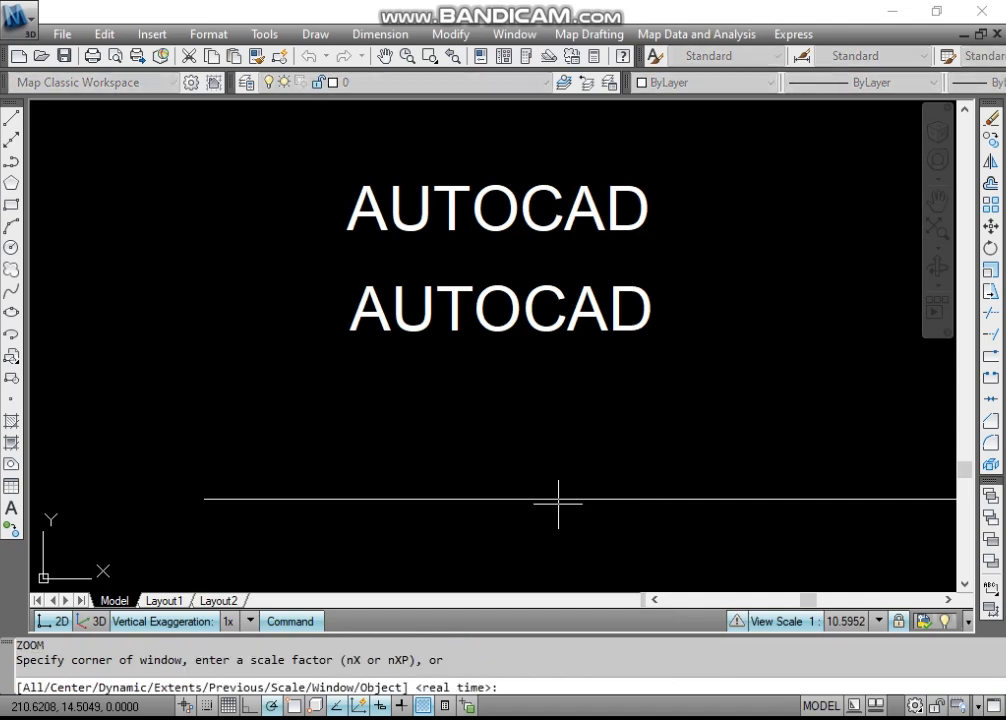
type("e")
key("Return")
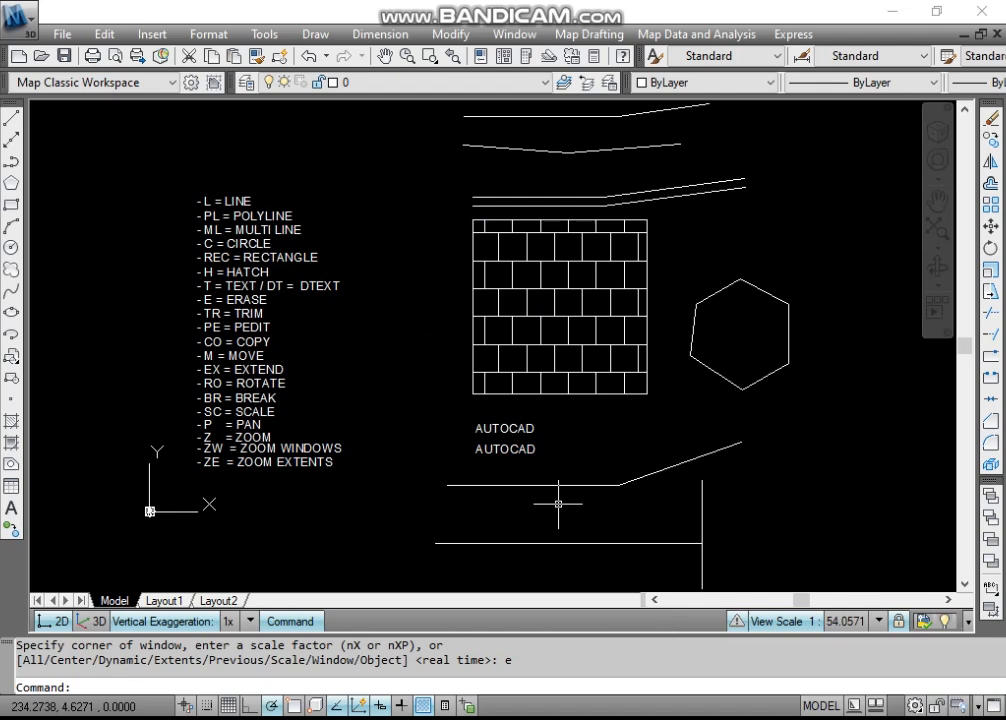
- Restore the previous close-up of the AUTOCAD texts, and zoom to the drawing's extents again
type("z")
key("Return")
type("p")
key("Return")
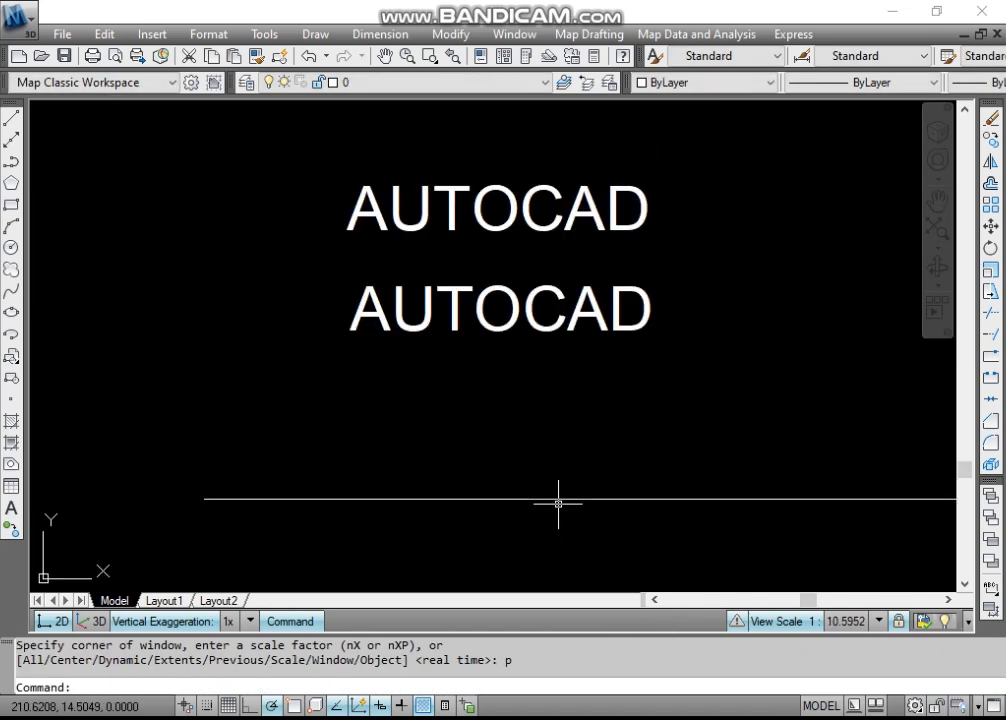
key("Return")
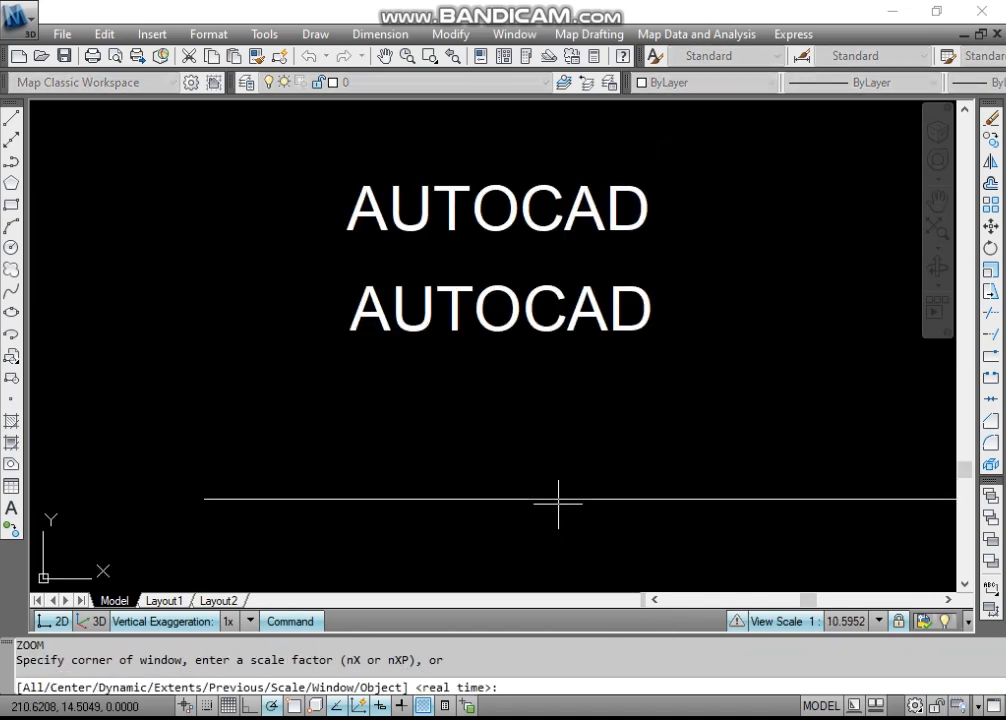
type("e")
key("Return")
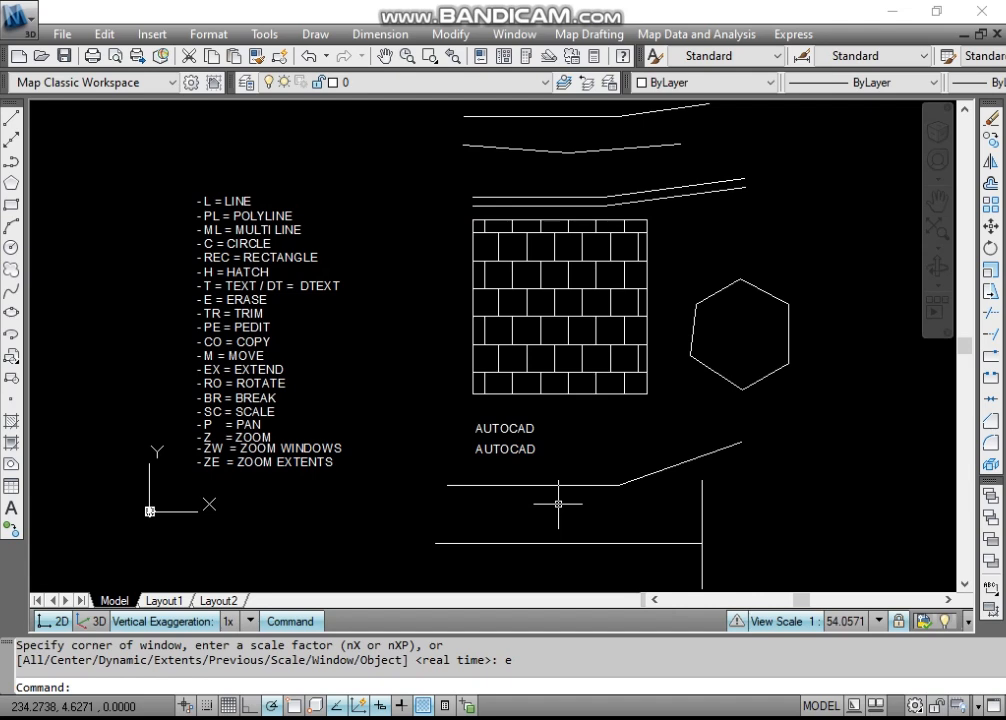